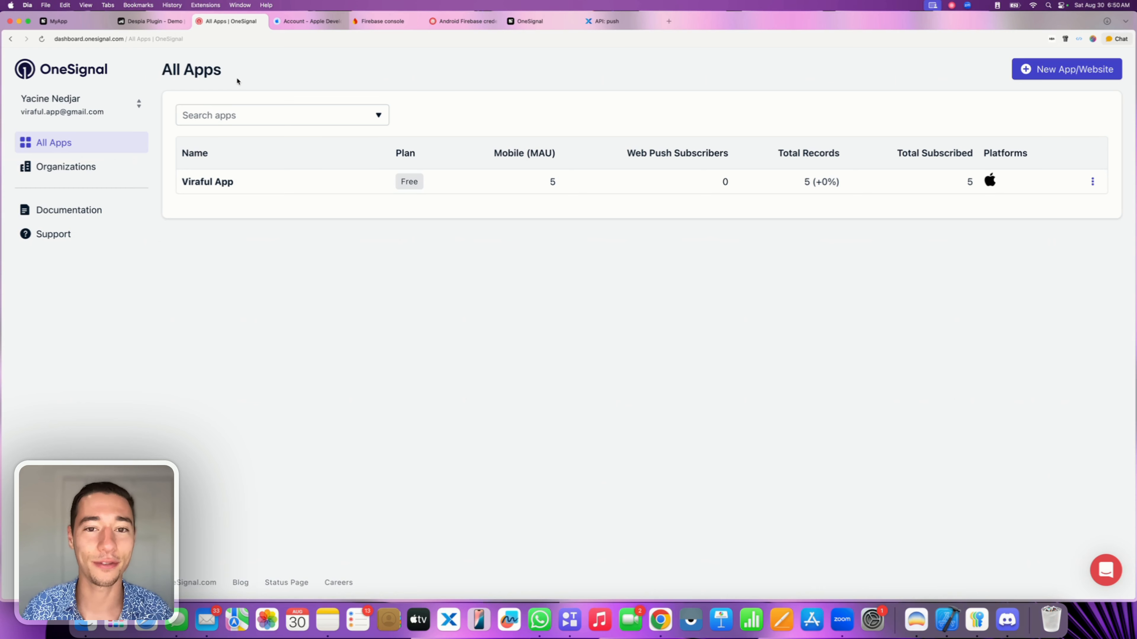
# Start a new OneSignal app named MyApp under organization Despia, leaving the website empty.
pyautogui.click(1042, 72)
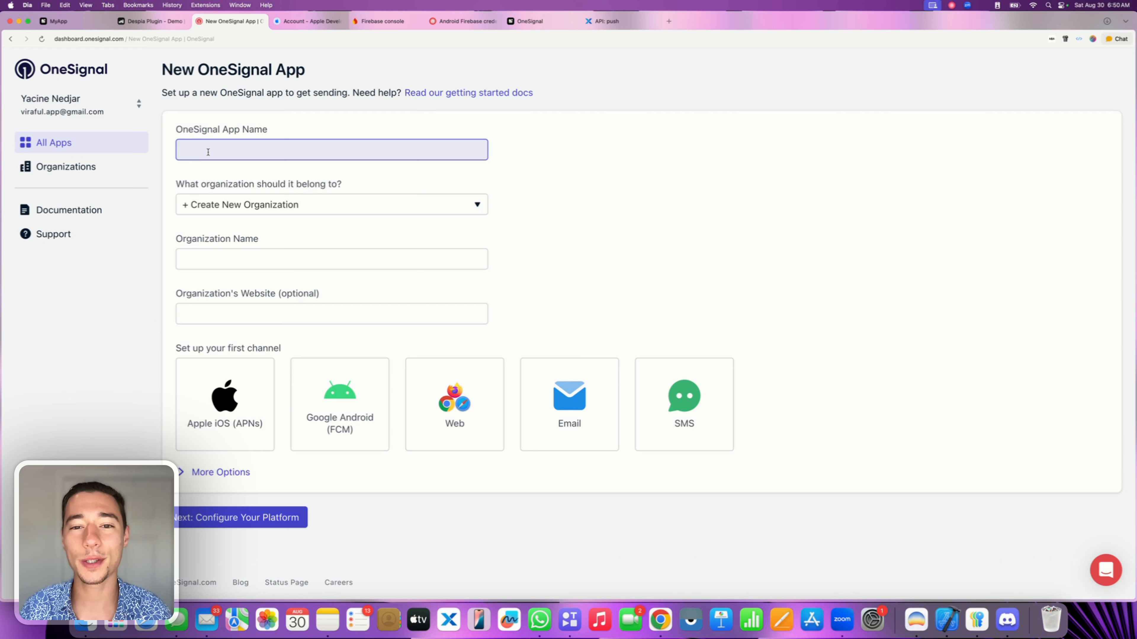
pyautogui.write('MyApp')
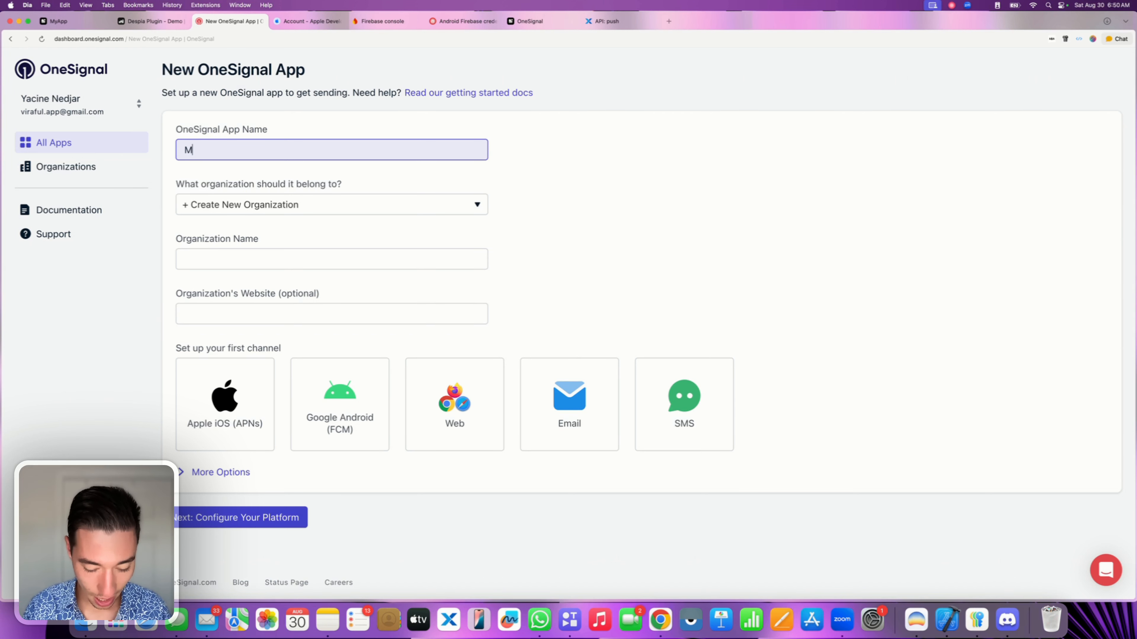
pyautogui.click(203, 253)
pyautogui.write('Despia')
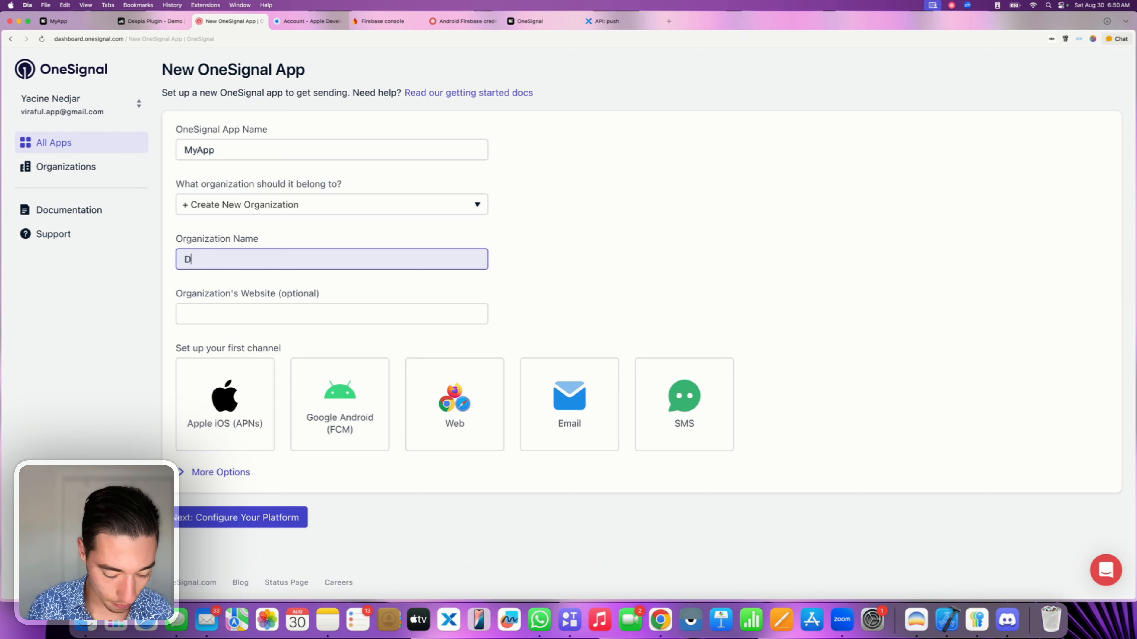
pyautogui.click(201, 292)
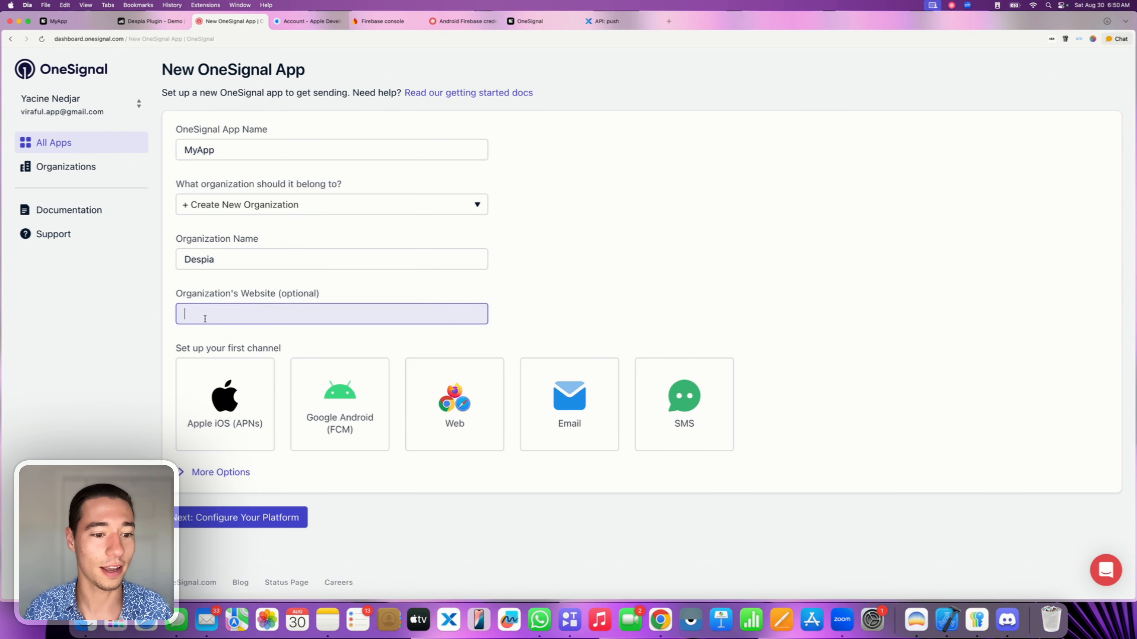
pyautogui.click(518, 336)
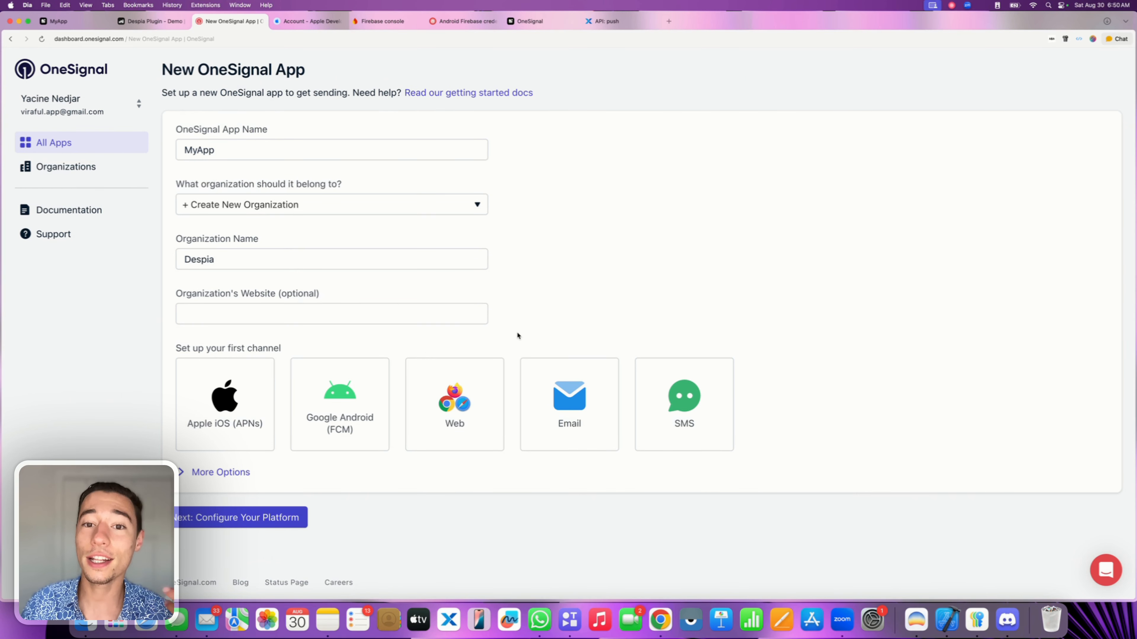
# Choose Apple iOS (APNs) as the first channel and create the app.
pyautogui.click(219, 402)
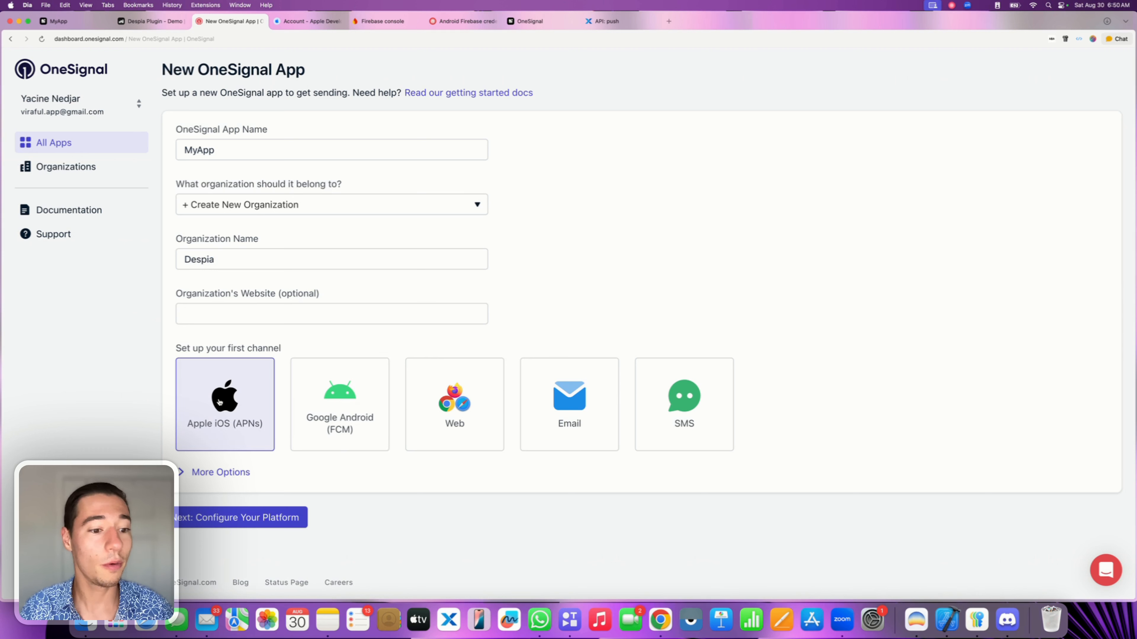
pyautogui.click(334, 420)
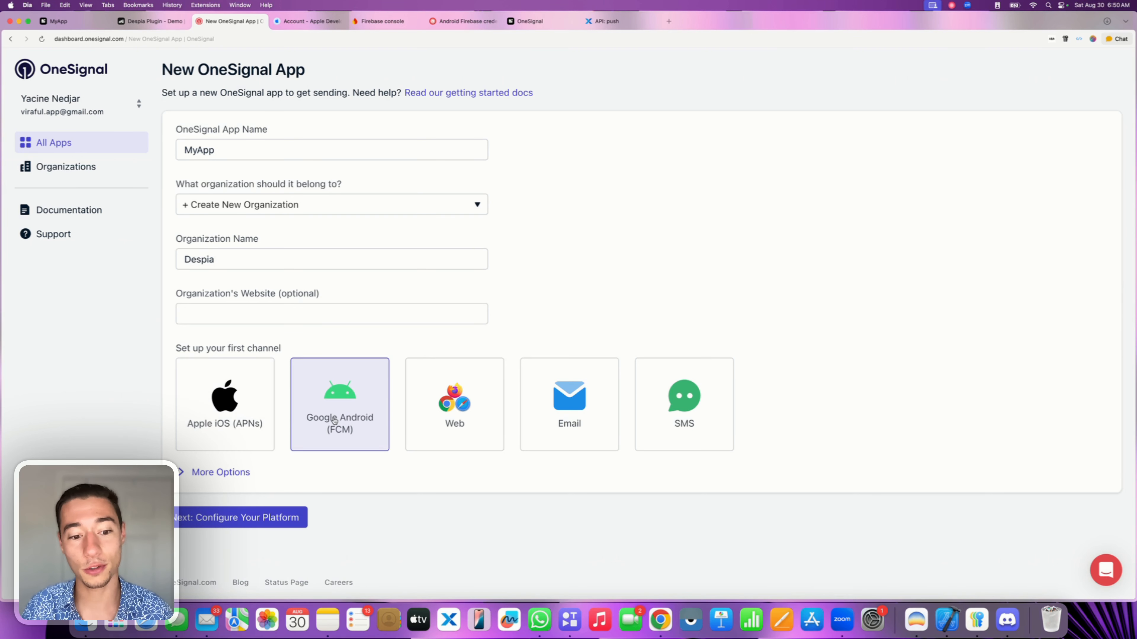
pyautogui.click(249, 407)
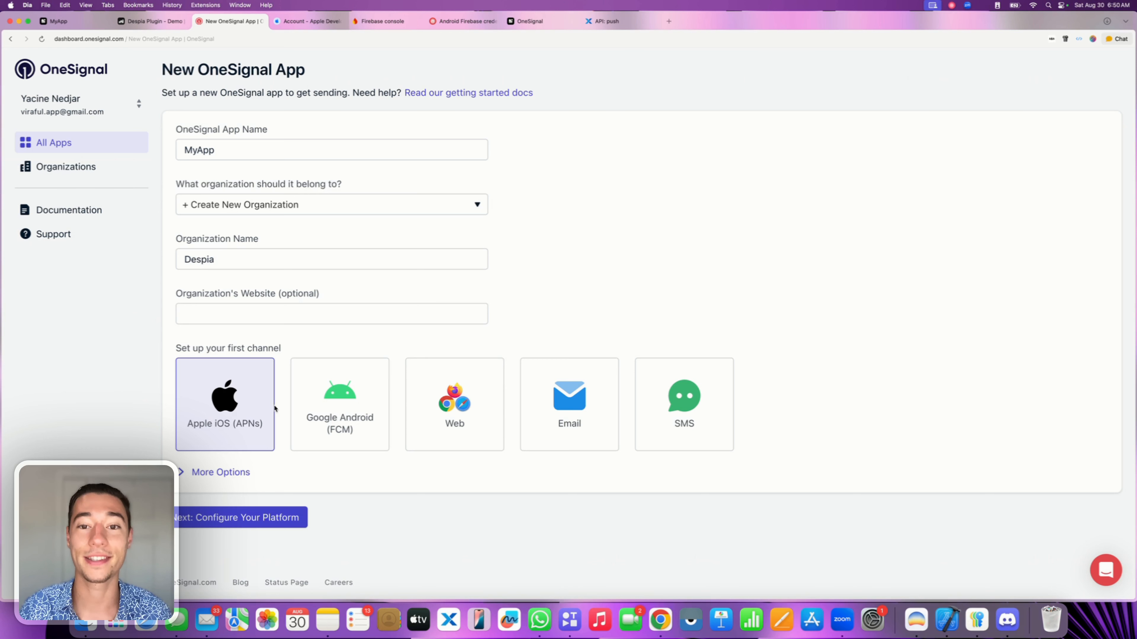
pyautogui.click(232, 410)
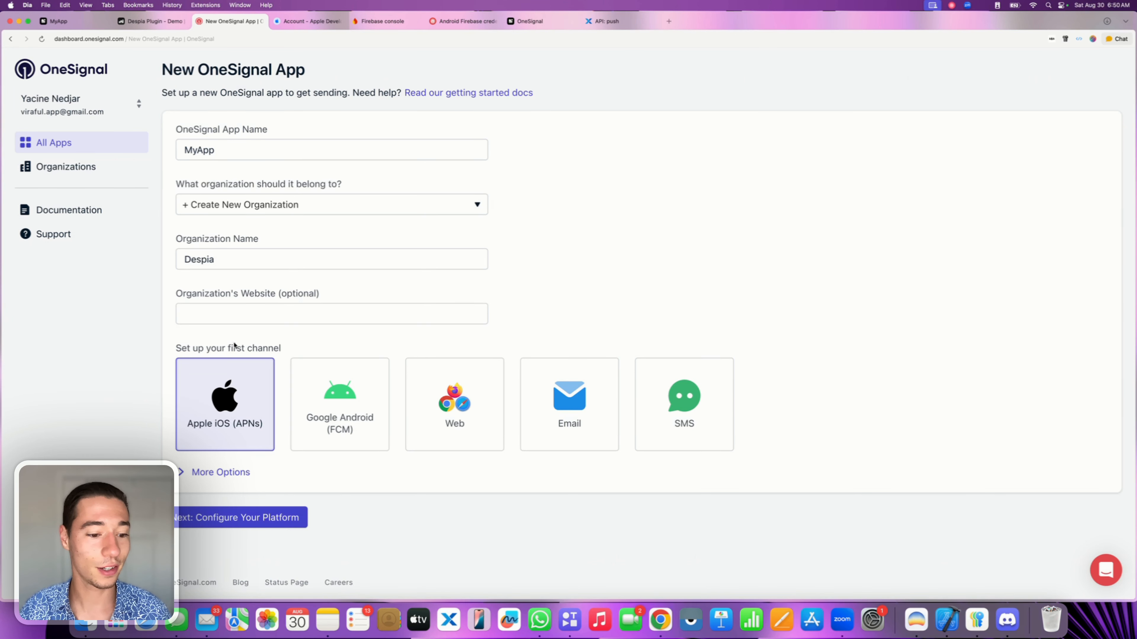
pyautogui.click(237, 518)
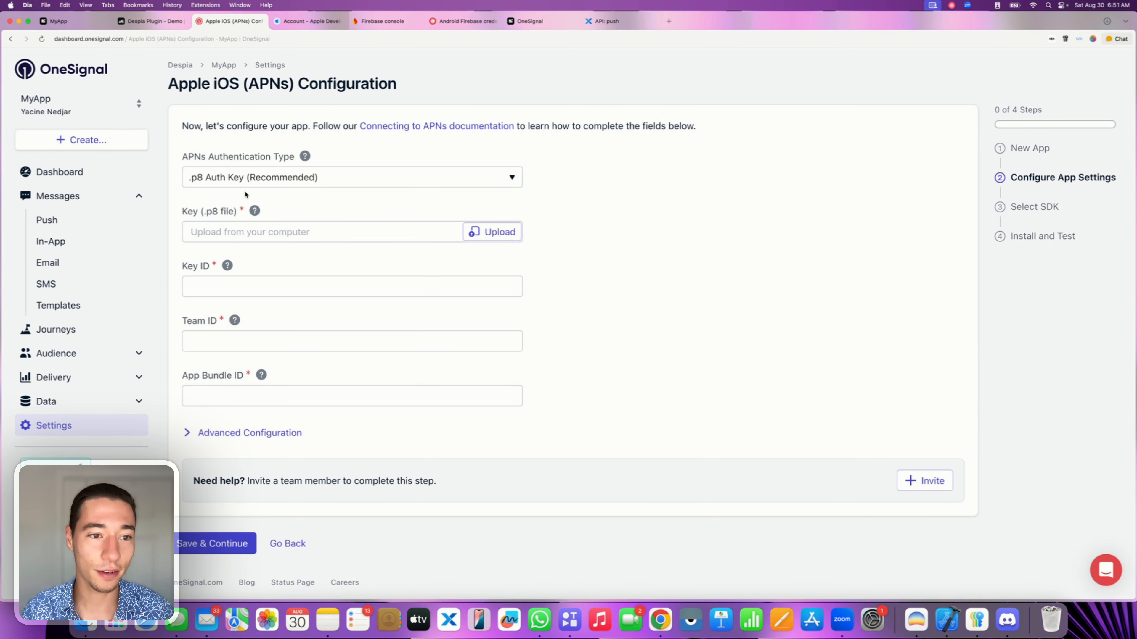
# Begin registering a new key from Apple Developer's Account > Keys list.
pyautogui.click(295, 23)
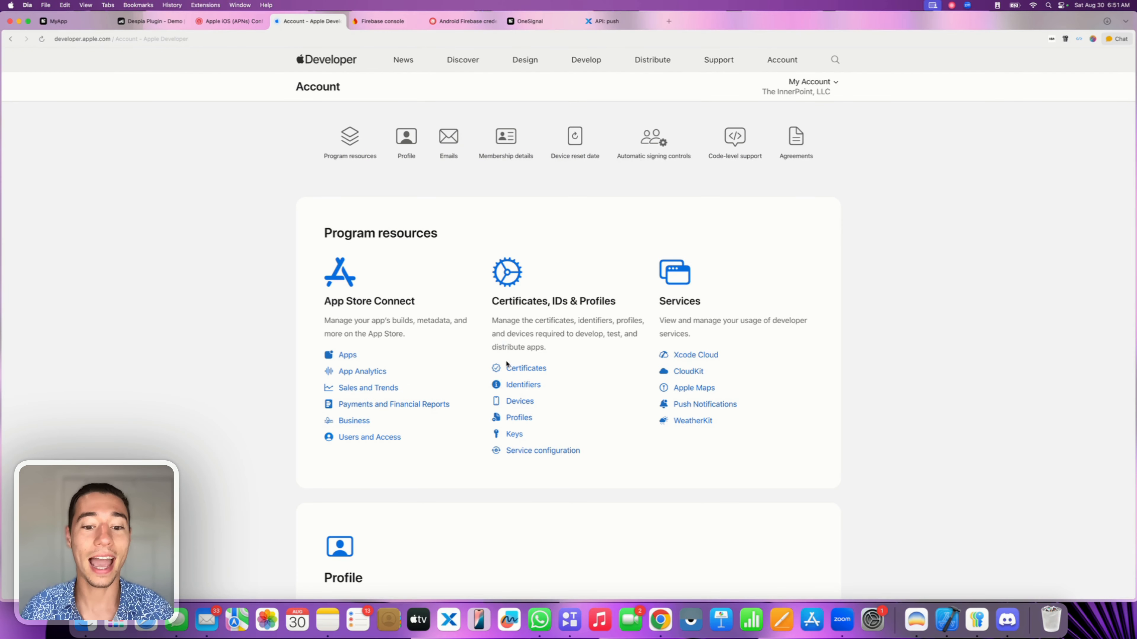
pyautogui.click(513, 435)
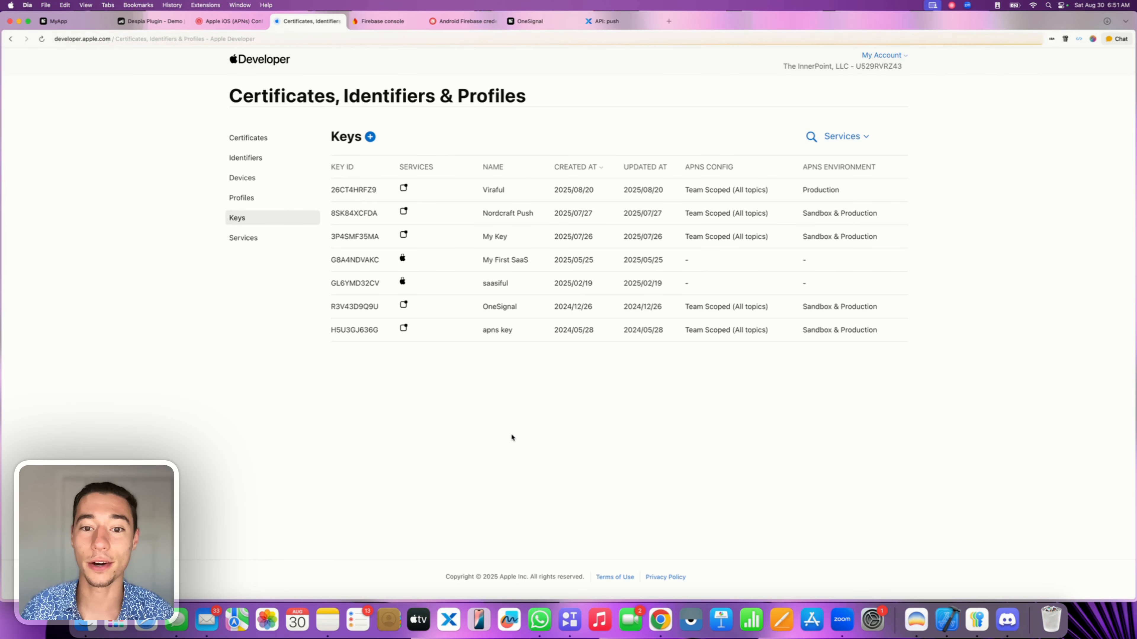
pyautogui.click(369, 137)
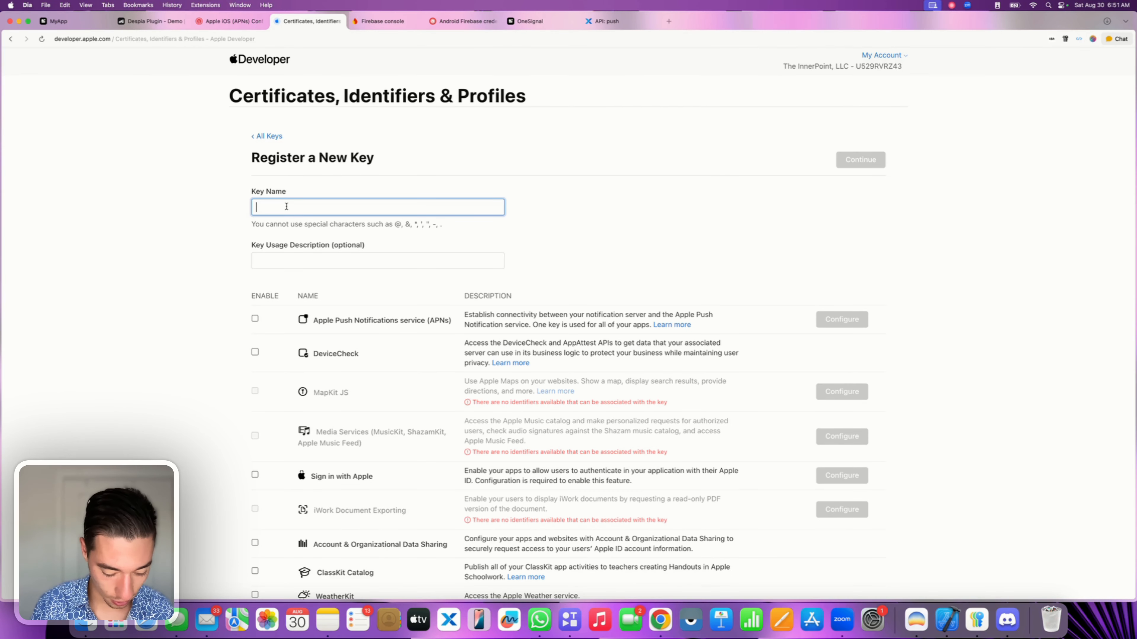
# Name the key 'Despia MyApp Push' without the hyphen and enable Apple Push Notifications service.
pyautogui.write('Despia - ')
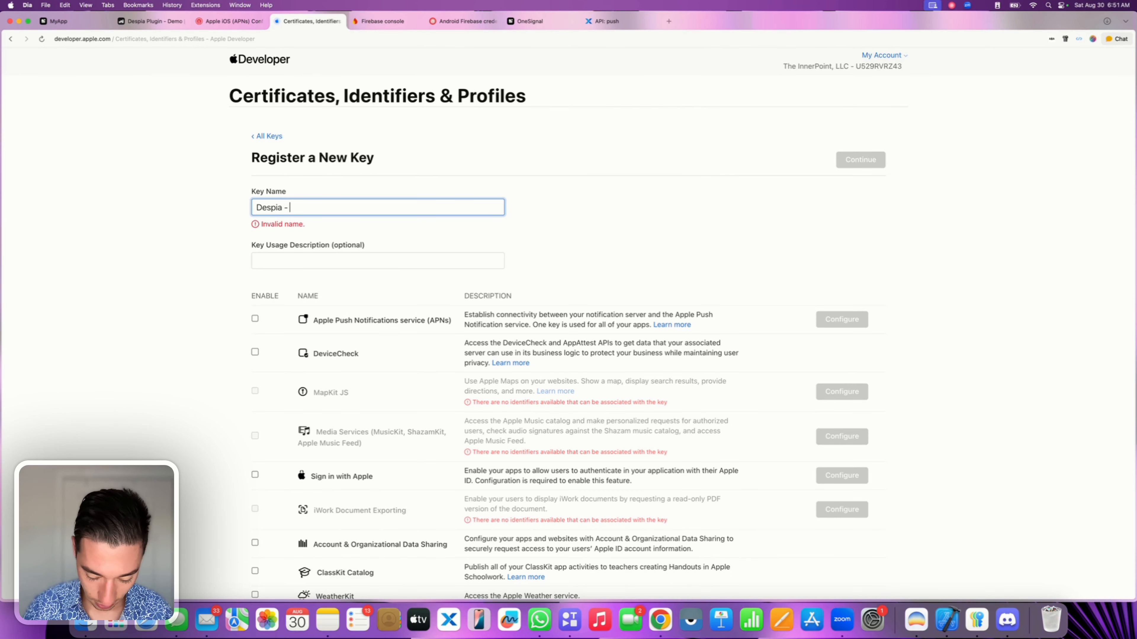
pyautogui.write('MyApp Push')
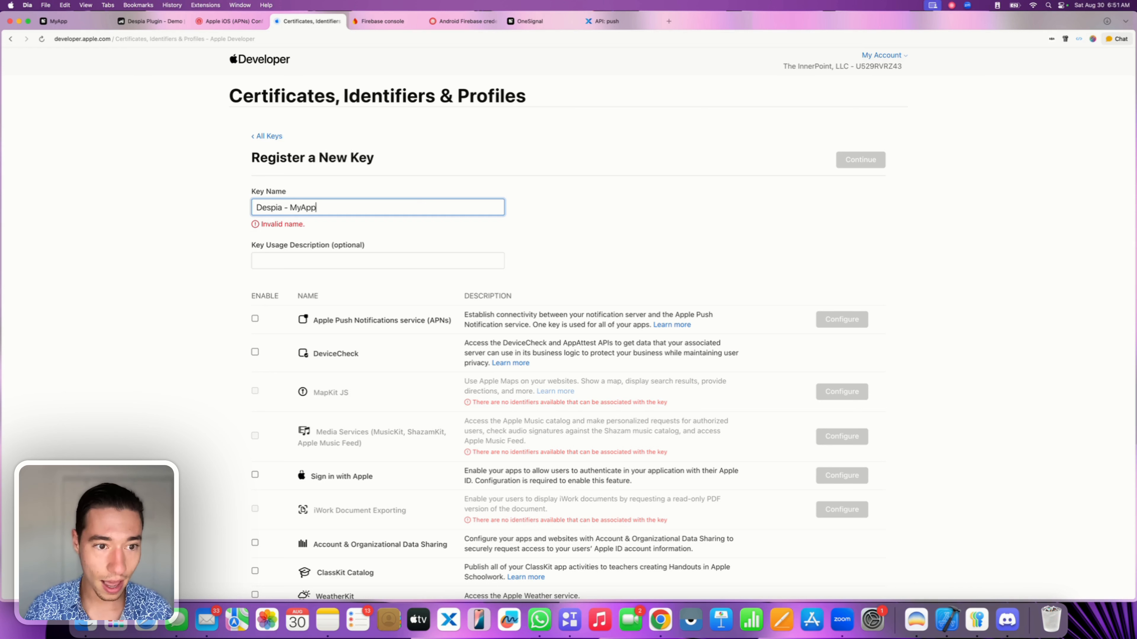
pyautogui.click(285, 207)
pyautogui.press('Delete')
pyautogui.press('Delete')
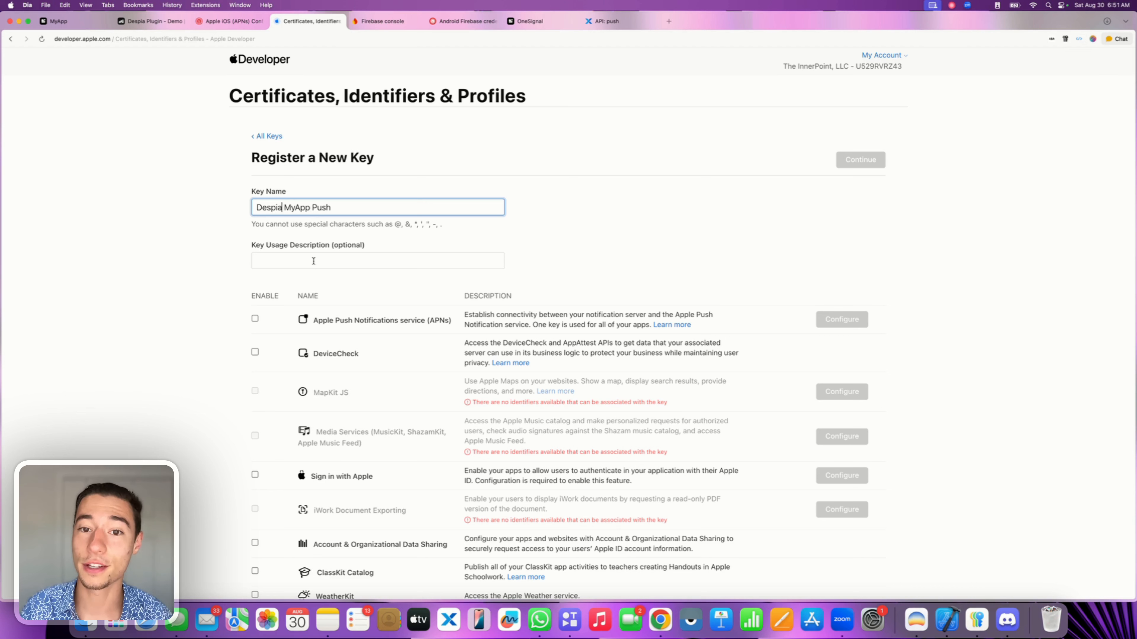
pyautogui.click(256, 320)
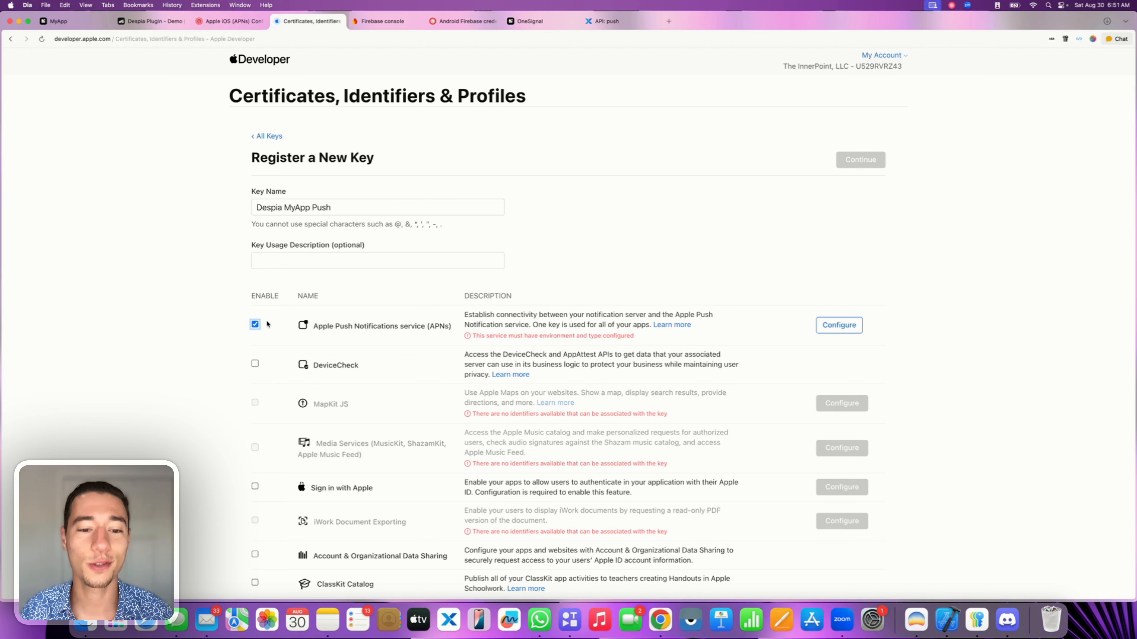
pyautogui.scroll(-3, 551, 282)
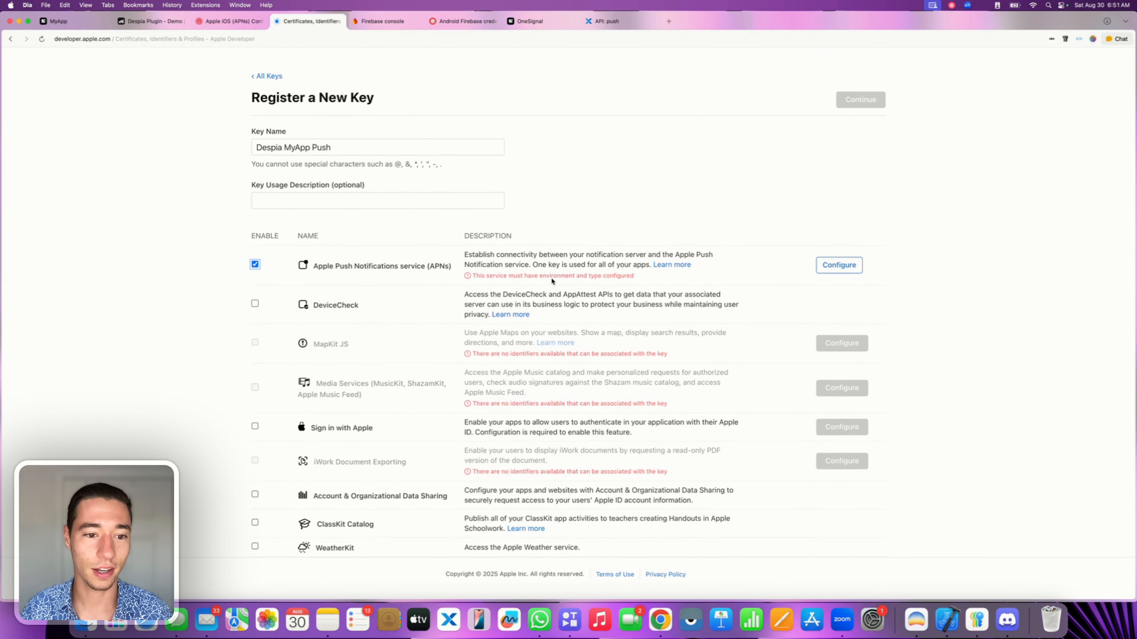
pyautogui.scroll(2, 419, 338)
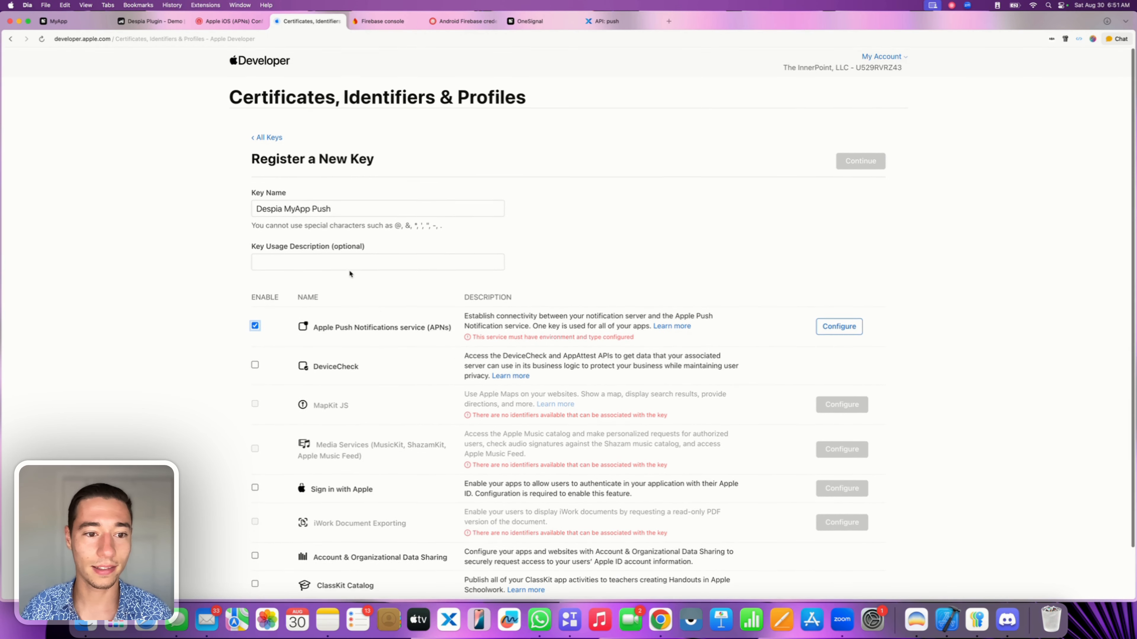
# Set the key's APNs environment to Production and save the configuration.
pyautogui.click(839, 326)
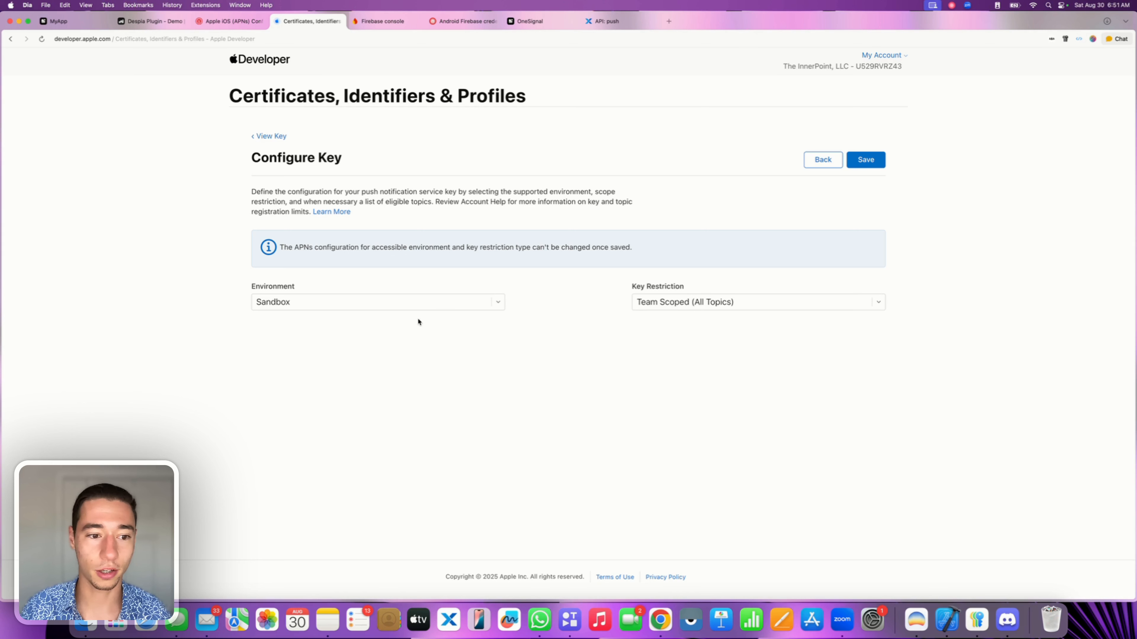
pyautogui.click(369, 306)
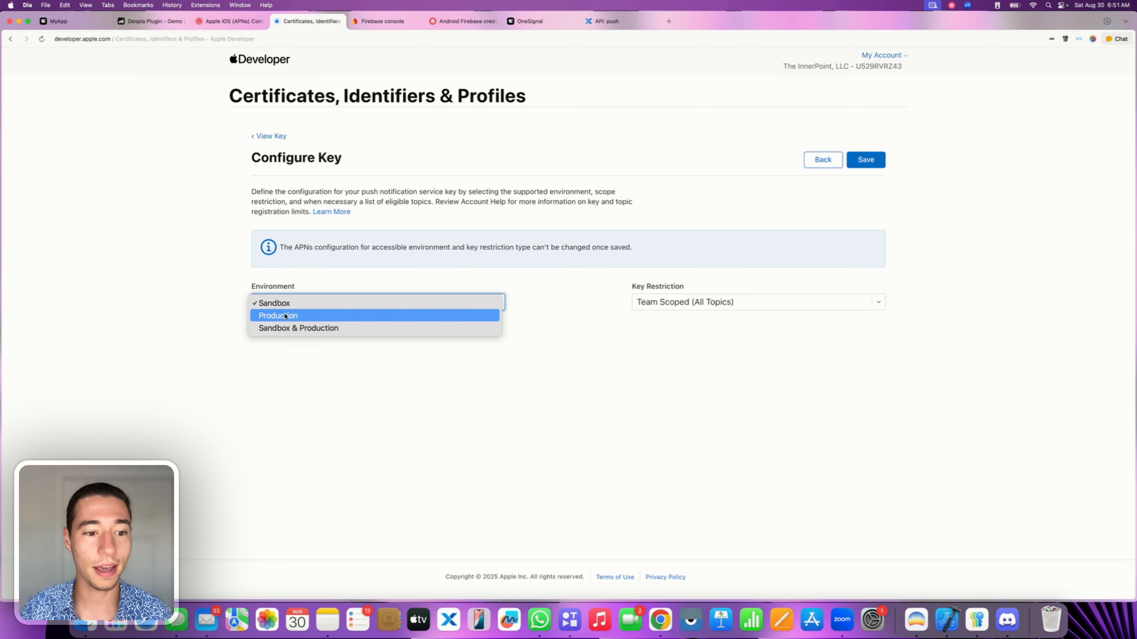
pyautogui.click(276, 316)
pyautogui.click(869, 162)
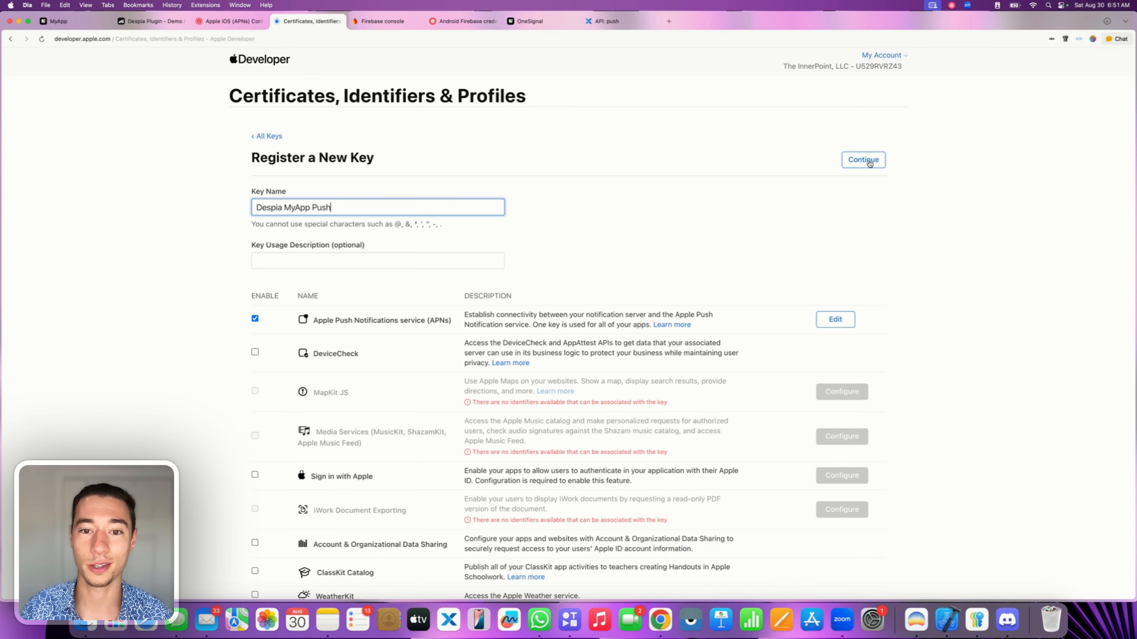
# Register the Despia MyApp Push key and download its .p8 file.
pyautogui.click(880, 156)
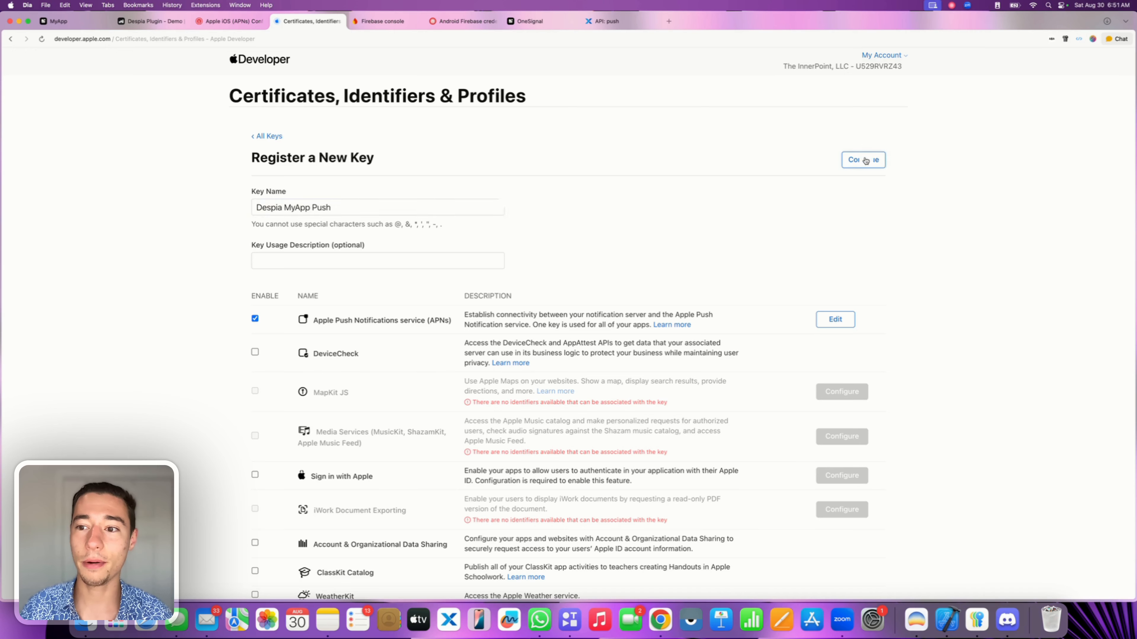
pyautogui.click(848, 158)
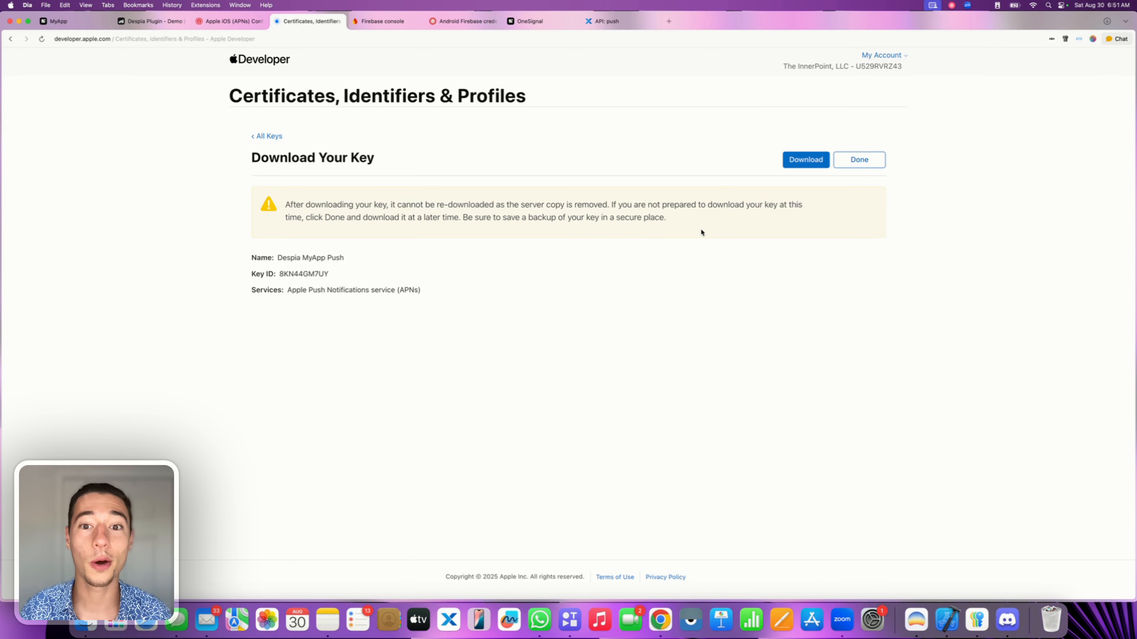
pyautogui.click(803, 166)
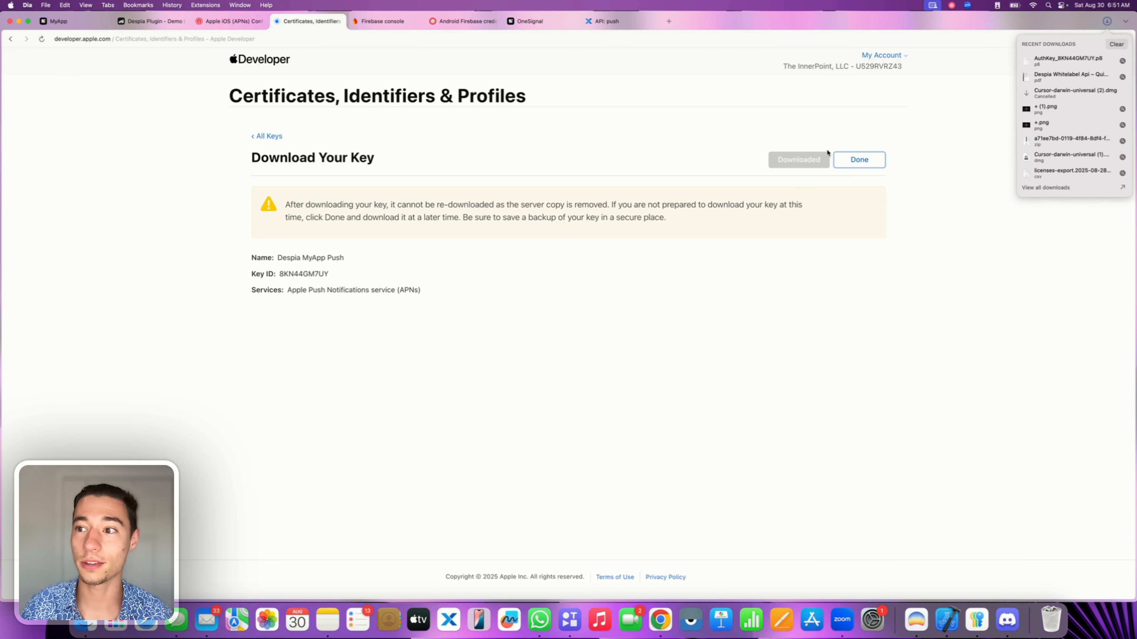
# Copy the AuthKey .p8 out of Downloads, view its private key text in Xcode, then close it.
pyautogui.moveTo(1047, 59); pyautogui.dragTo(1119, 618)
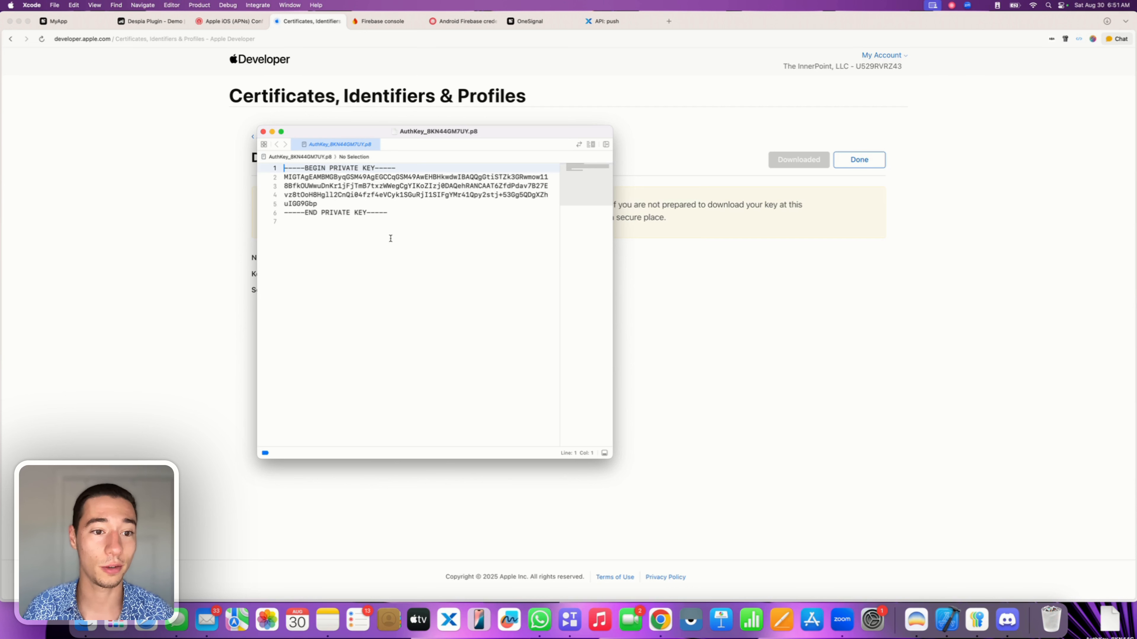
pyautogui.moveTo(391, 238); pyautogui.dragTo(273, 164)
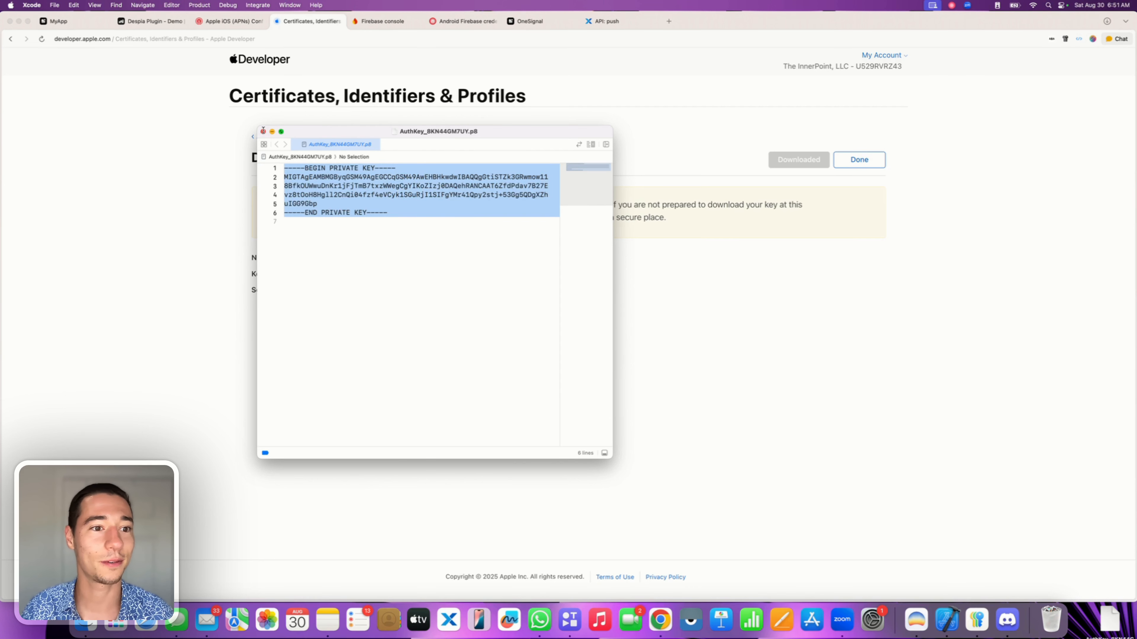
pyautogui.click(263, 131)
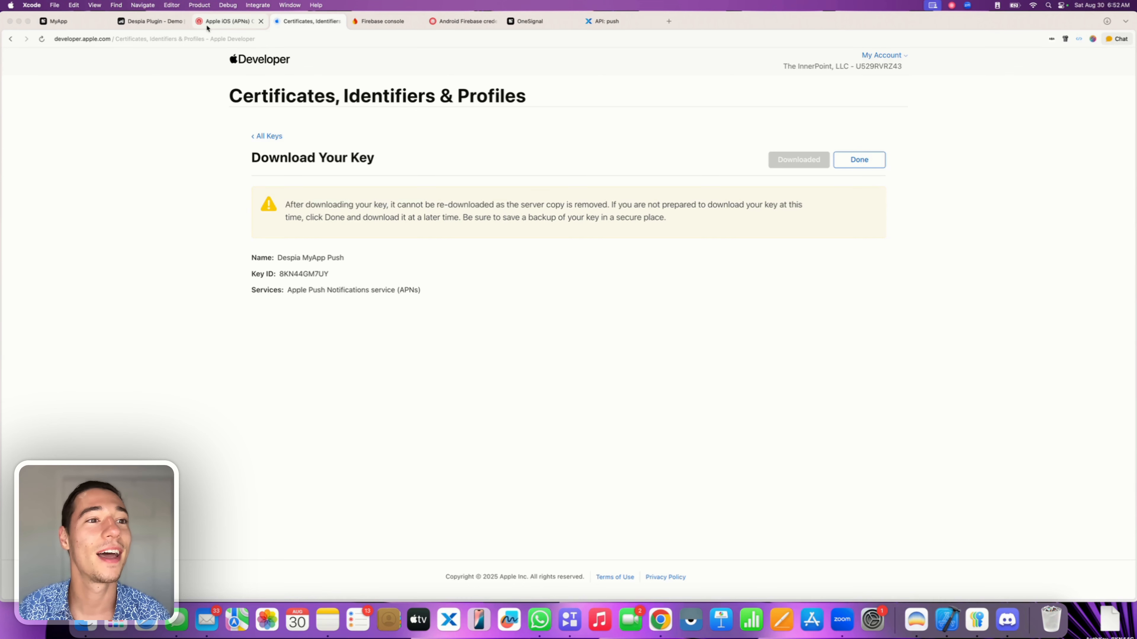
# Upload the .p8 key file to OneSignal's APNs configuration form.
pyautogui.click(223, 25)
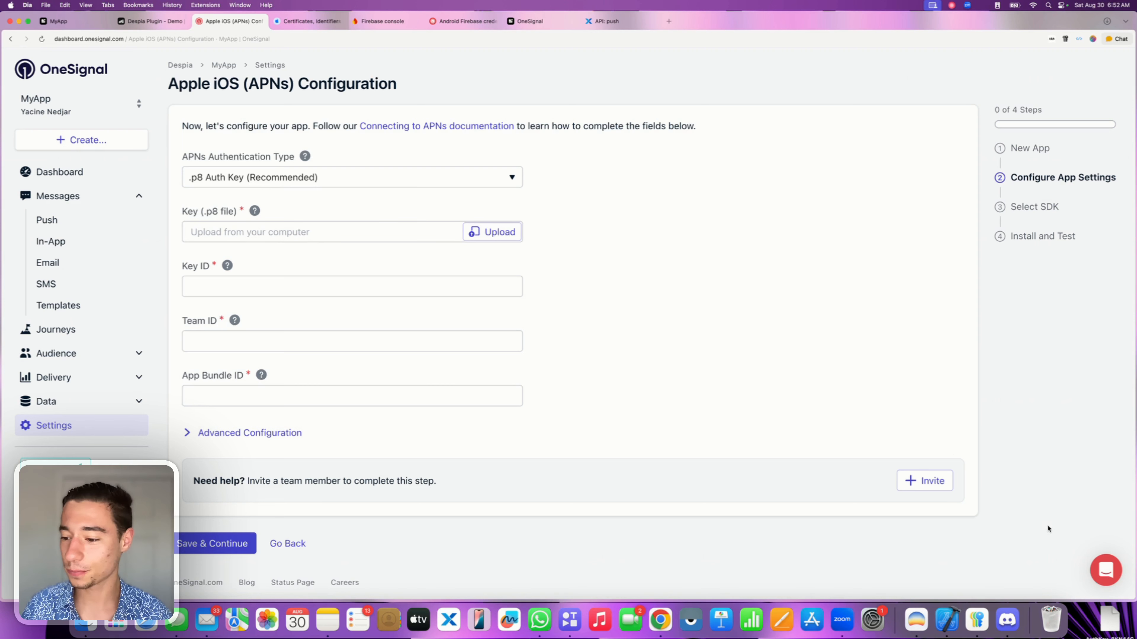
pyautogui.click(474, 231)
pyautogui.moveTo(1112, 624); pyautogui.dragTo(701, 322)
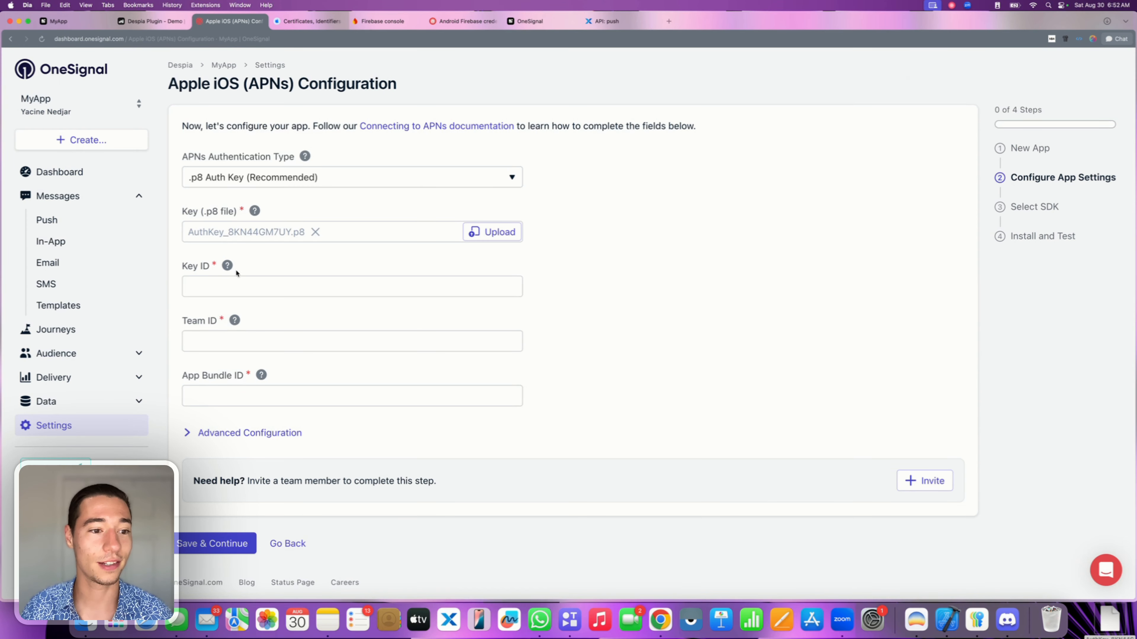
# Copy the Apple Key ID into OneSignal's Key ID field.
pyautogui.hotkey('ctrl', 'Tab')
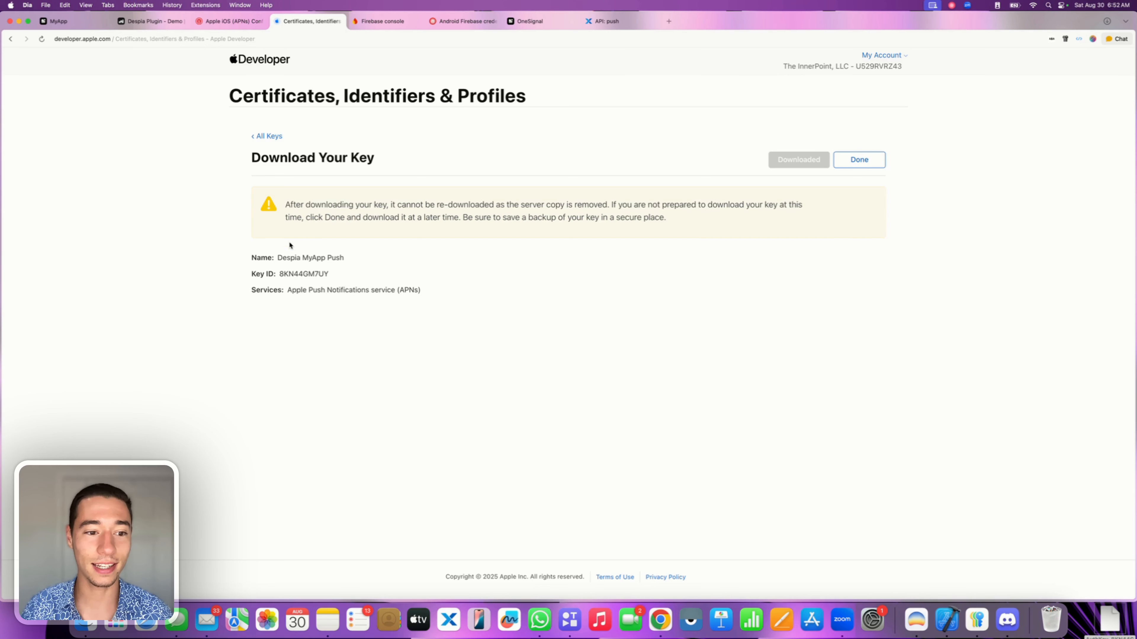
pyautogui.doubleClick(297, 274)
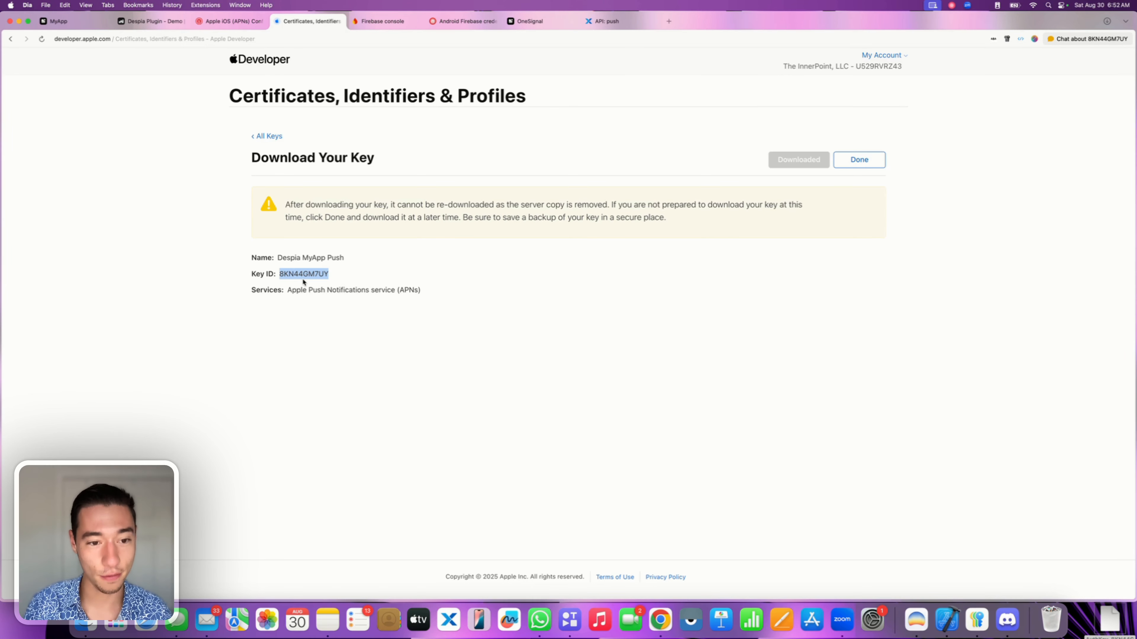
pyautogui.hotkey('ctrl', 'shift', 'Tab')
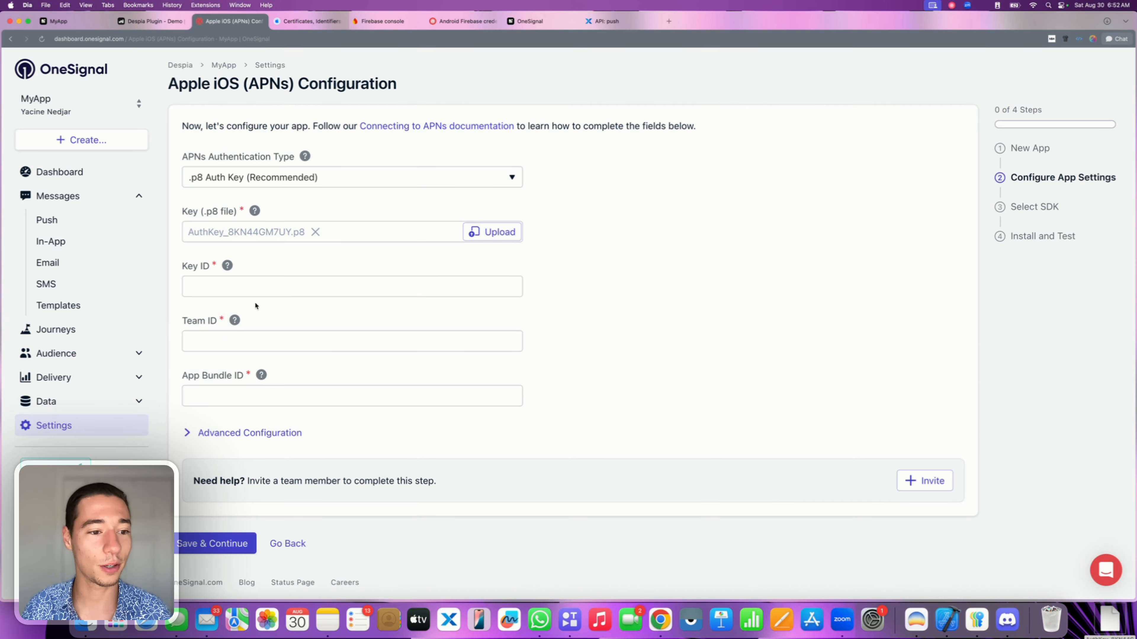
pyautogui.click(228, 282)
pyautogui.write('8KN44GM7UY')
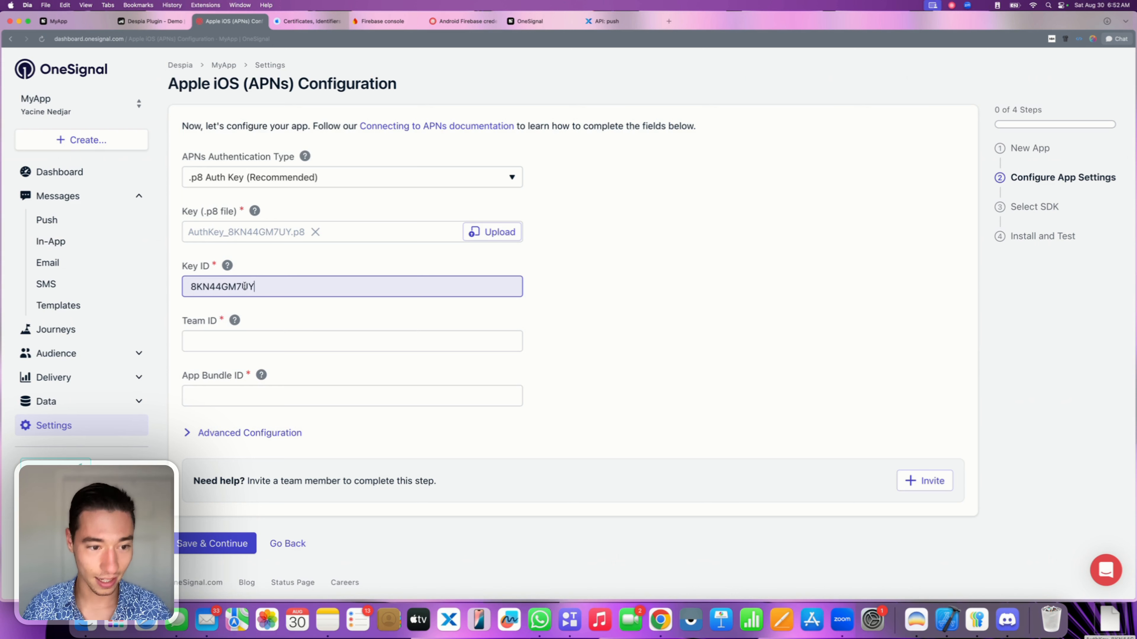
pyautogui.click(262, 338)
# Copy the Apple developer Team ID into OneSignal's Team ID field.
pyautogui.hotkey('ctrl', 'Tab')
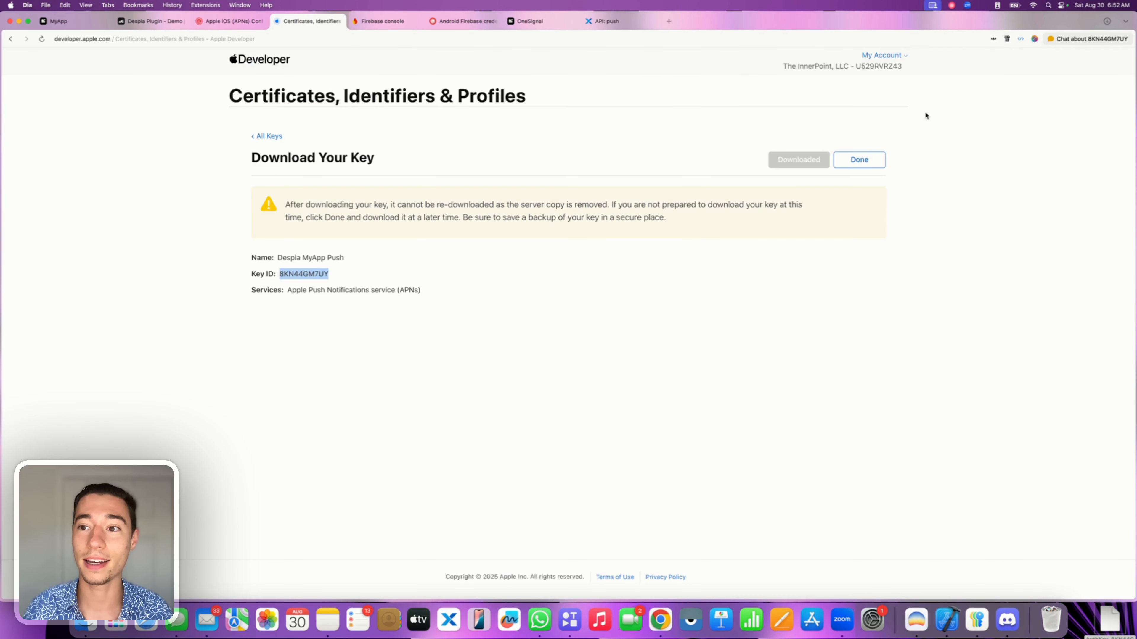
pyautogui.moveTo(856, 66); pyautogui.dragTo(906, 70)
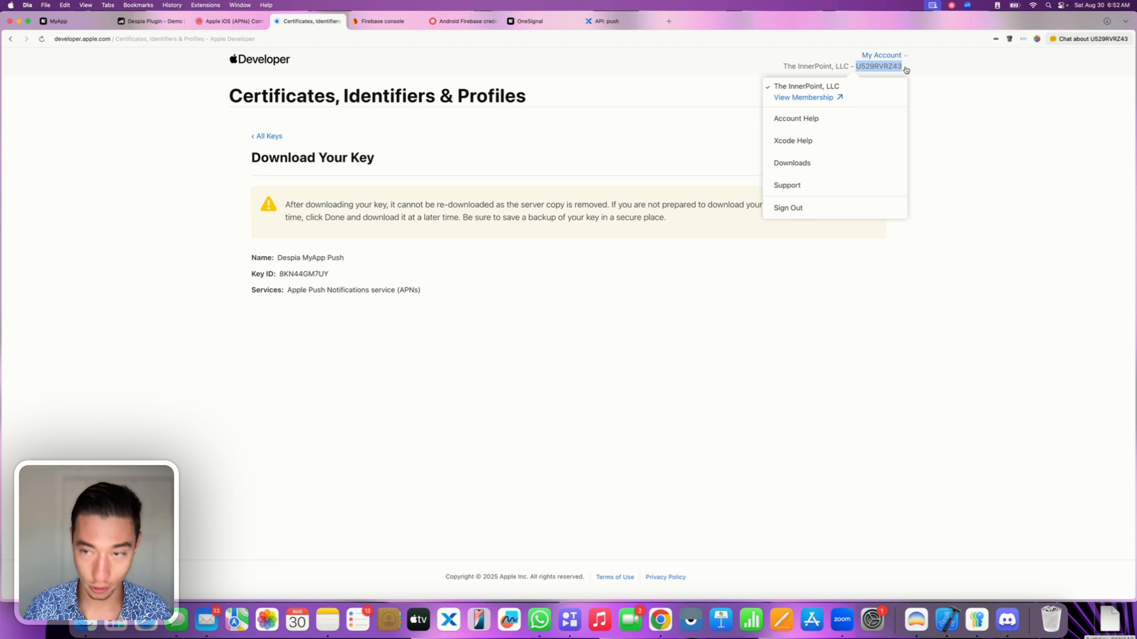
pyautogui.press('super+c')
pyautogui.click(230, 21)
pyautogui.click(290, 339)
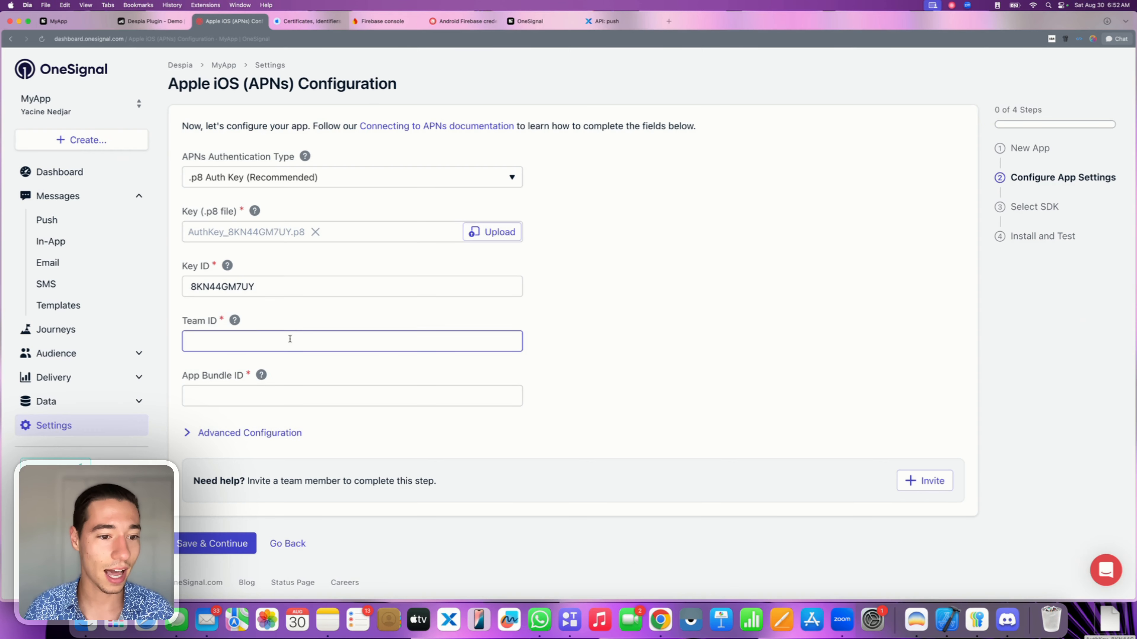
pyautogui.press('super+v')
pyautogui.click(285, 391)
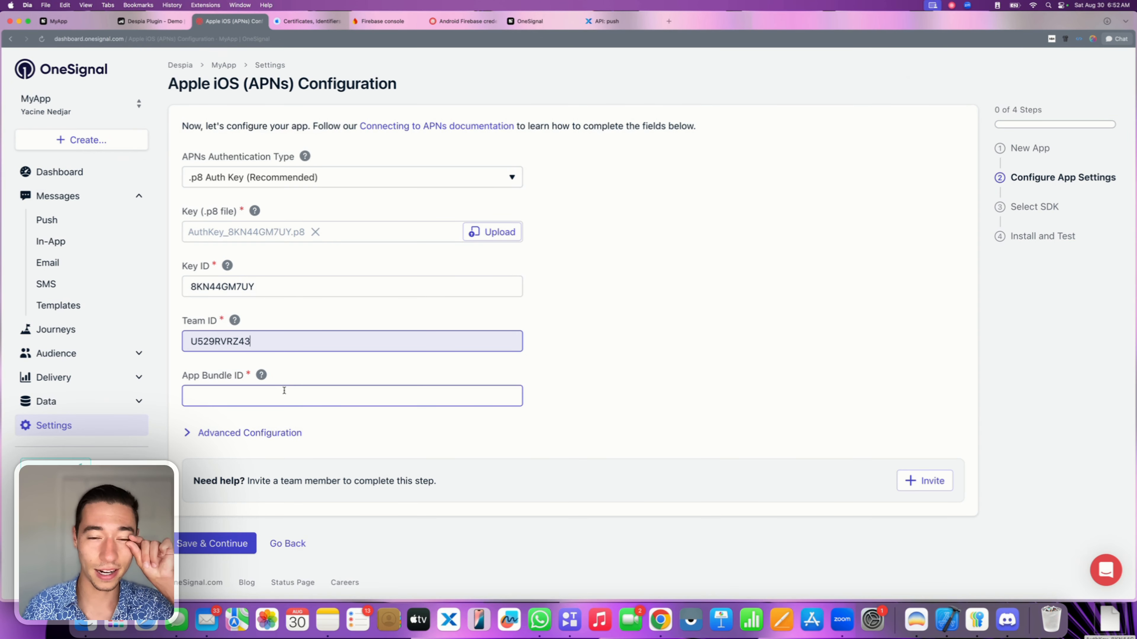
# Copy bundle ID com.despia.myapp from Despia Studio's Publish App settings into OneSignal's App Bundle ID.
pyautogui.click(77, 24)
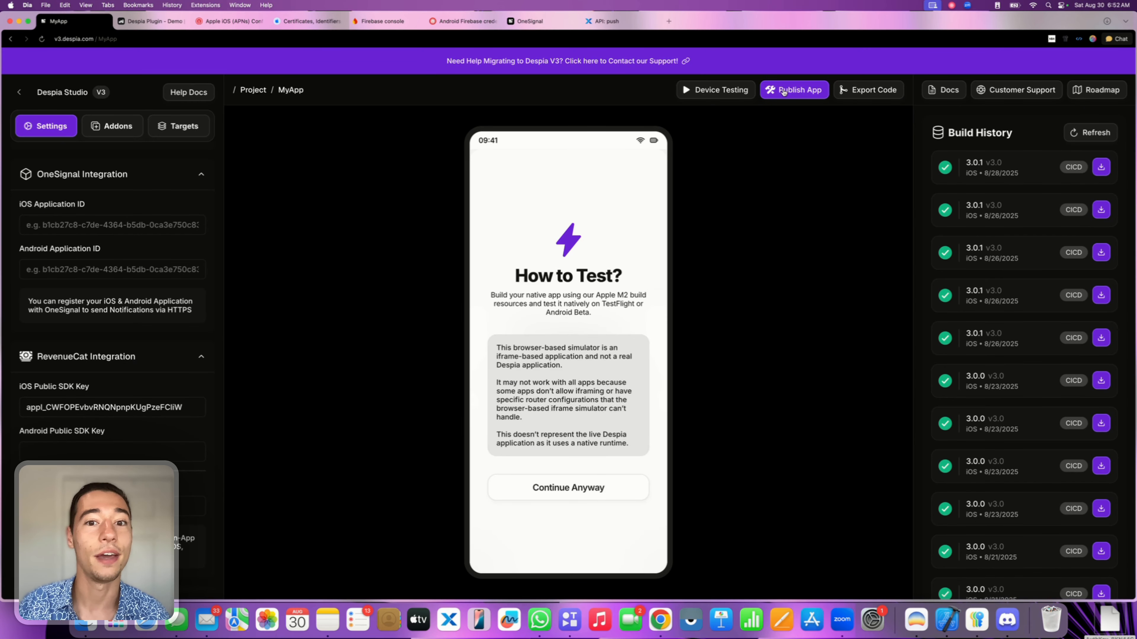
pyautogui.click(792, 89)
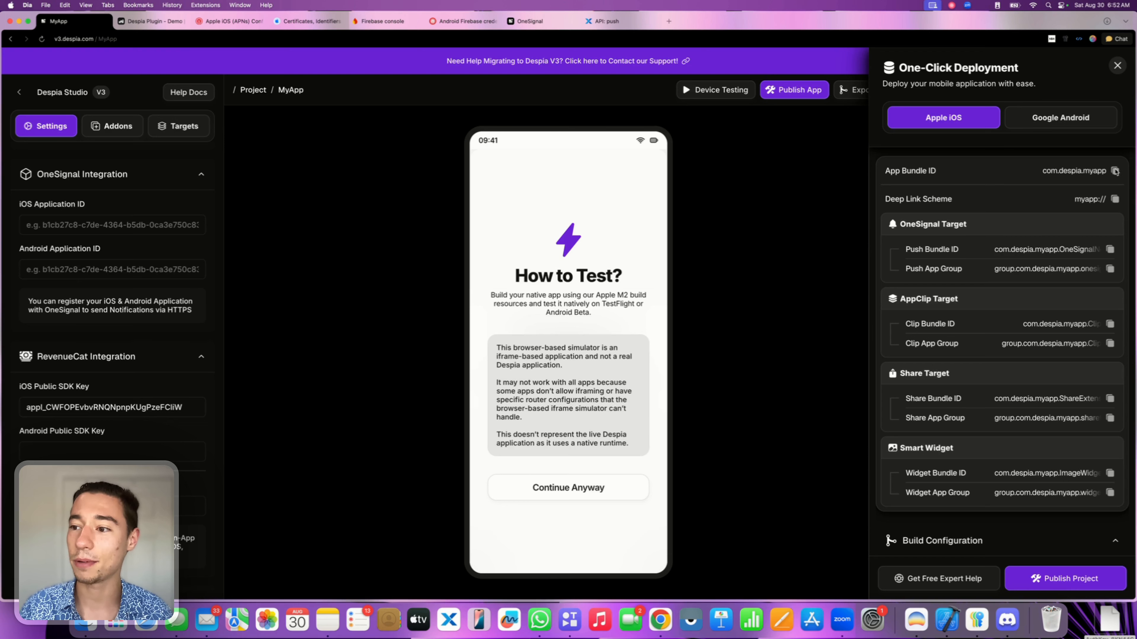
pyautogui.click(216, 24)
pyautogui.click(214, 392)
pyautogui.press('super+v')
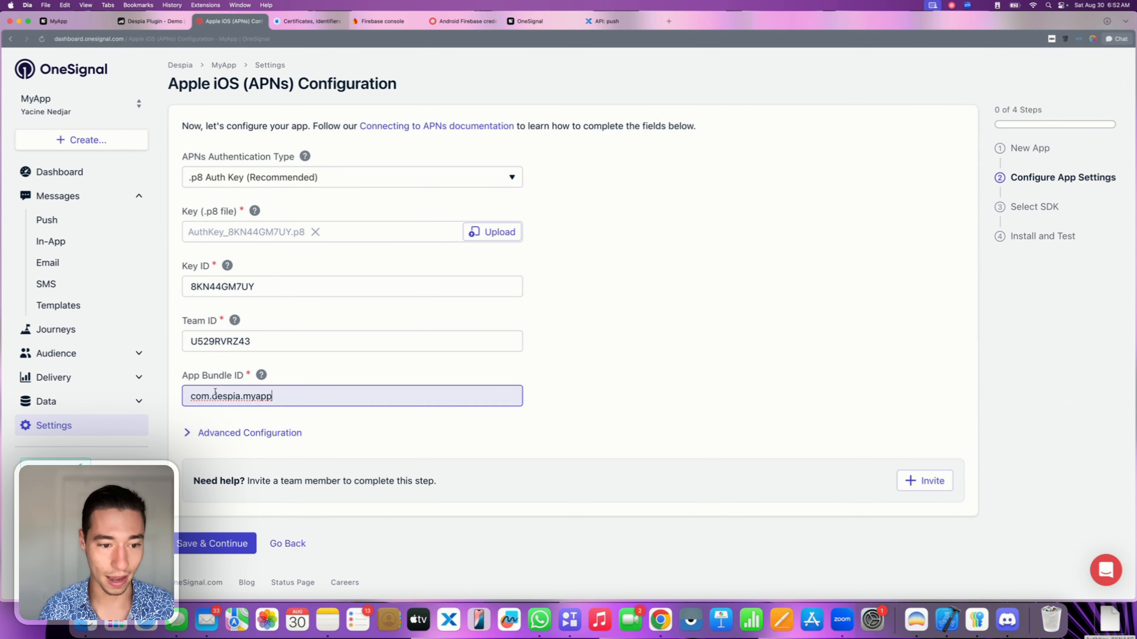
# Save the APNs settings, then select and save Native iOS as the SDK.
pyautogui.click(214, 544)
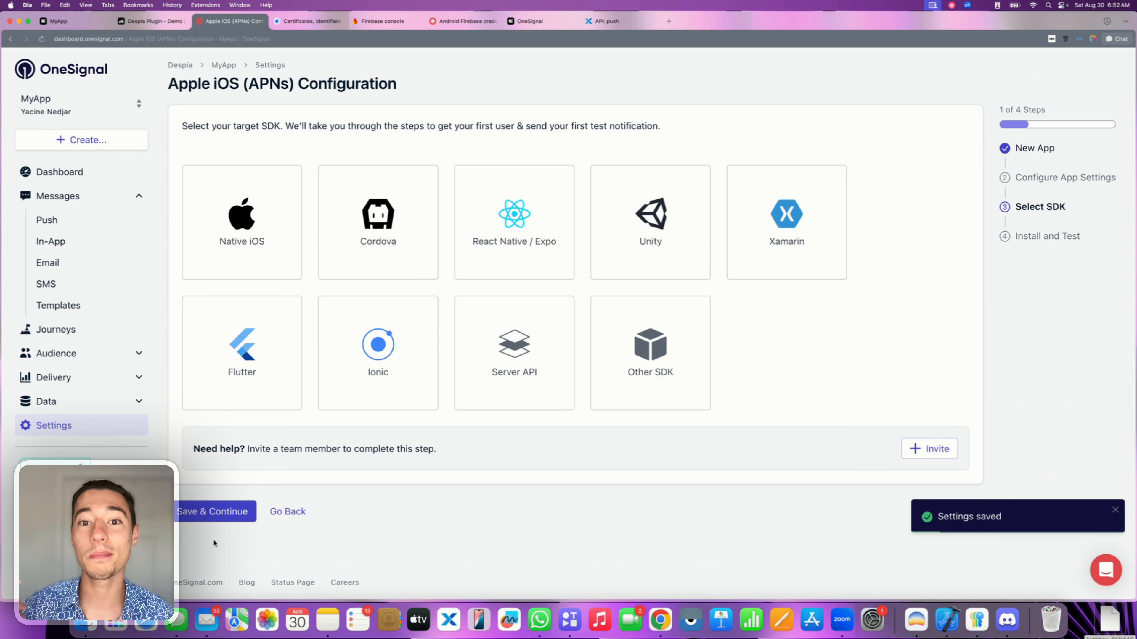
pyautogui.click(254, 271)
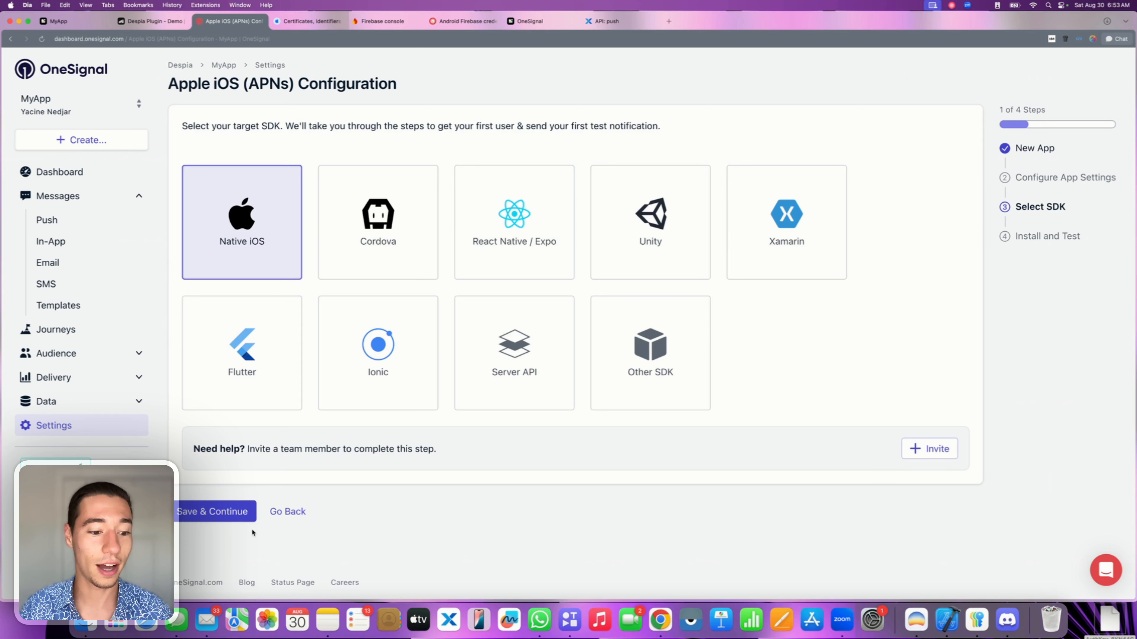
pyautogui.click(213, 512)
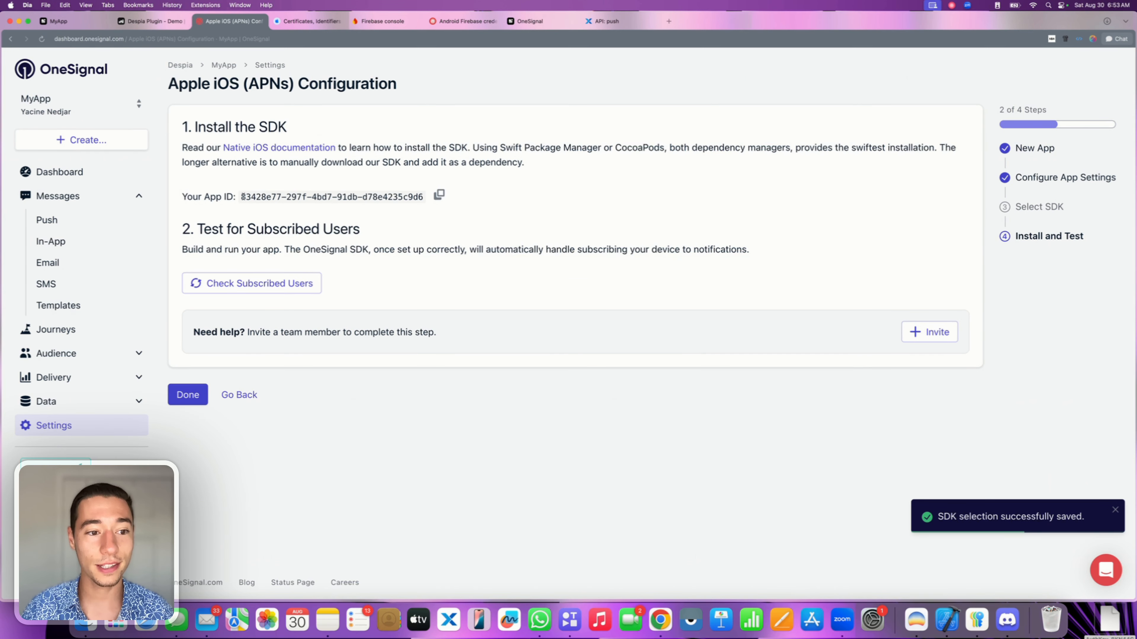
# Copy the OneSignal App ID shown under Your App ID.
pyautogui.moveTo(242, 197); pyautogui.dragTo(421, 207)
pyautogui.click(421, 207)
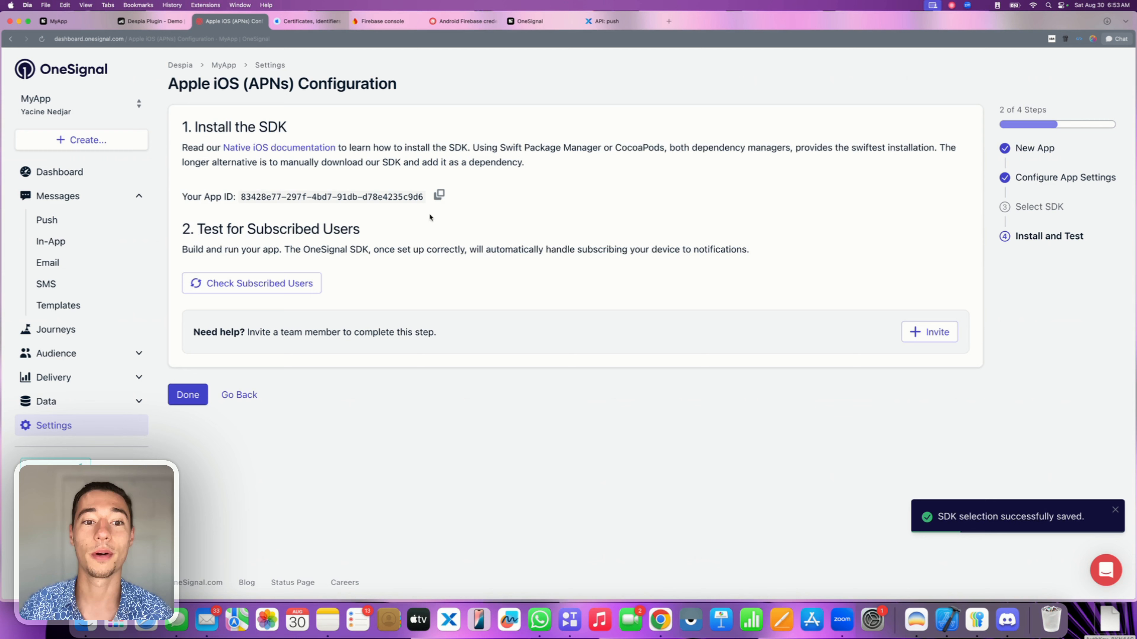
pyautogui.click(439, 195)
# Paste the OneSignal App ID into Despia Studio's OneSignal Integration iOS Application ID field.
pyautogui.click(58, 21)
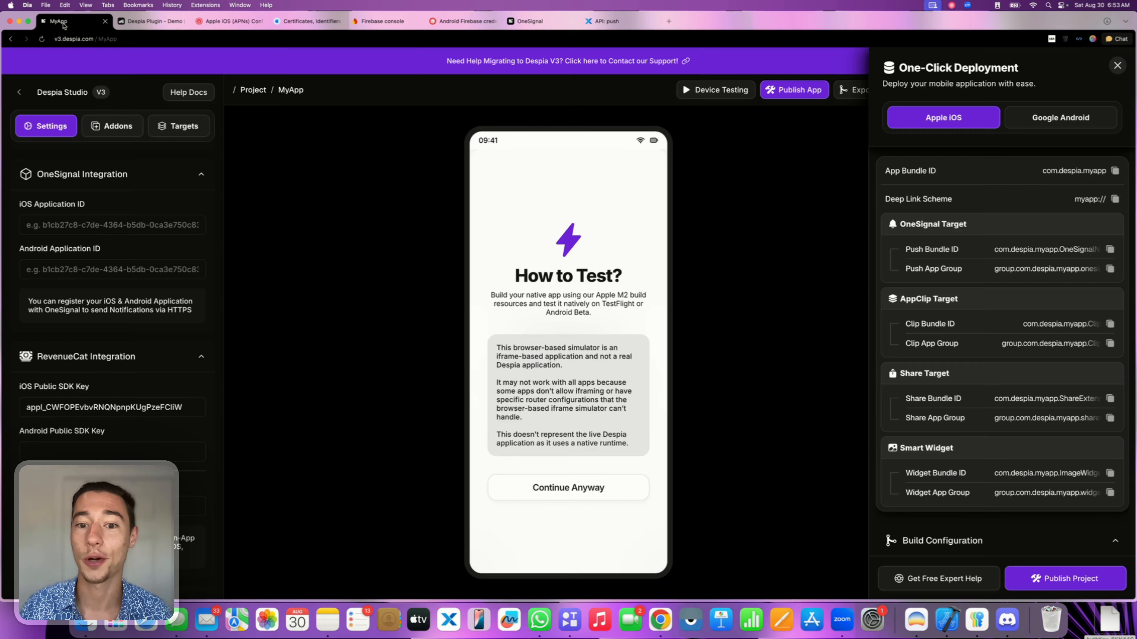
pyautogui.click(79, 225)
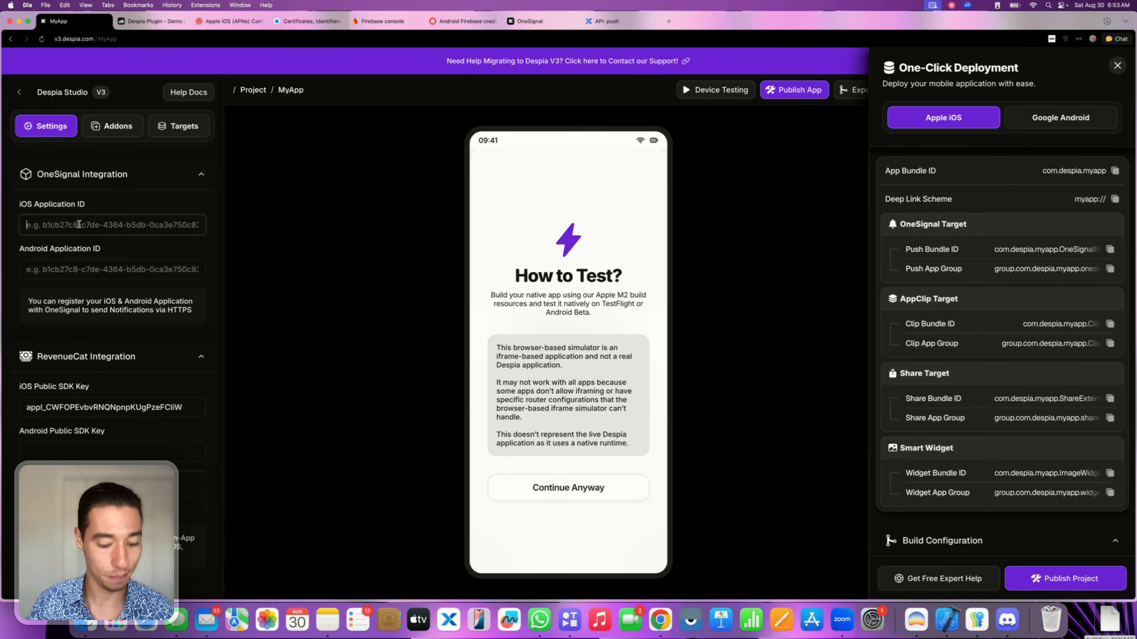
pyautogui.press('super+v')
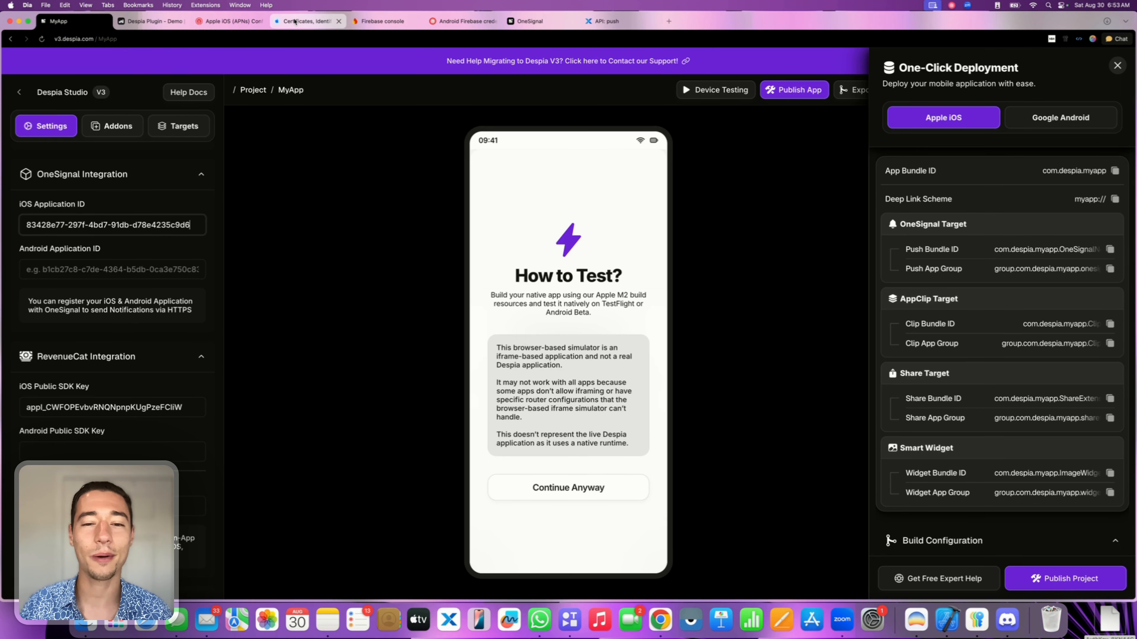
pyautogui.click(230, 21)
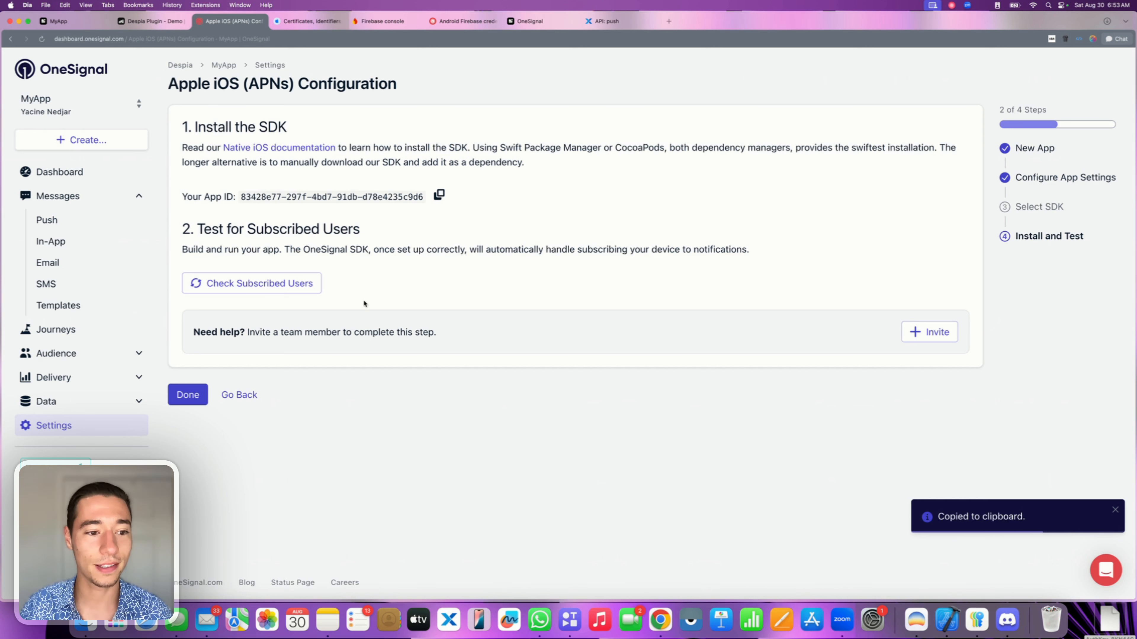
# Finish iOS setup and activate Google Android (FCM) under Settings > Push & In-App.
pyautogui.click(192, 394)
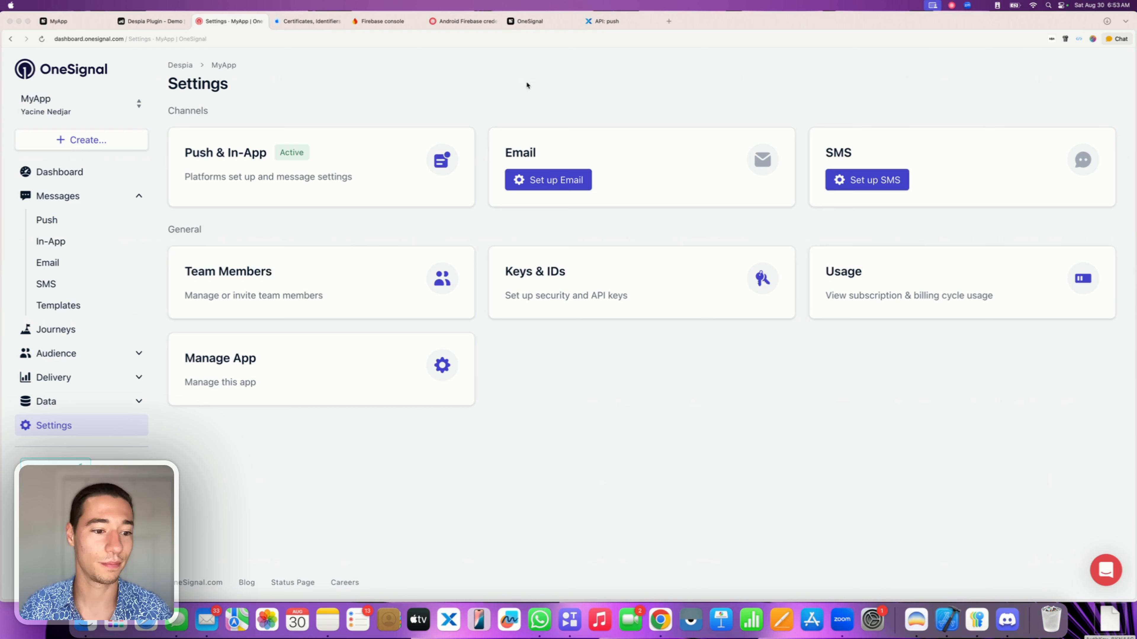
pyautogui.click(303, 379)
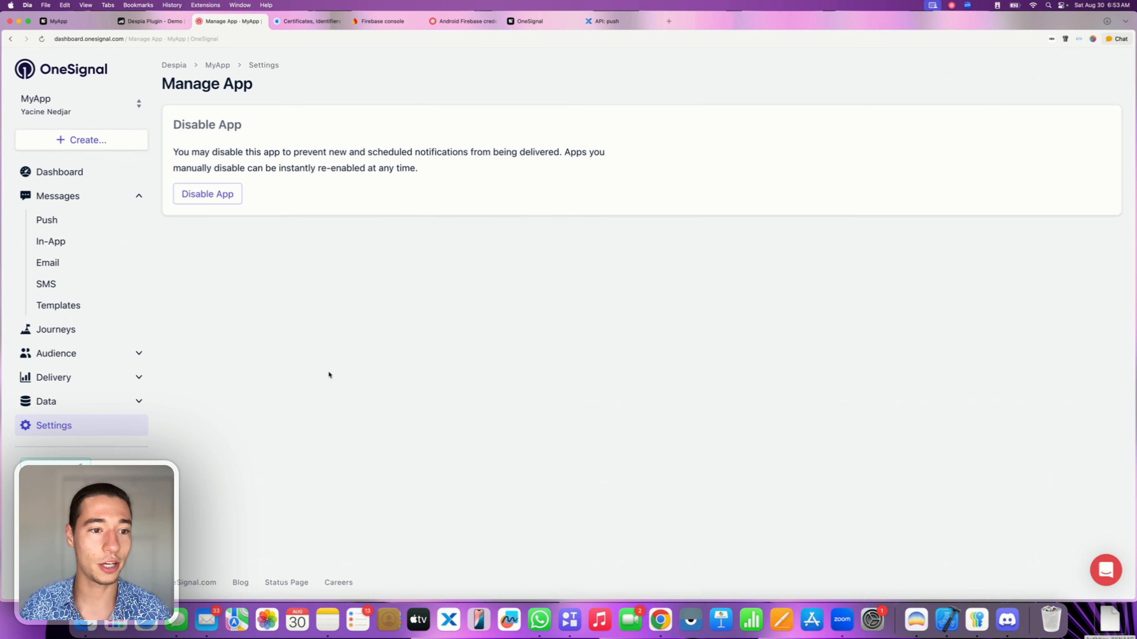
pyautogui.click(56, 426)
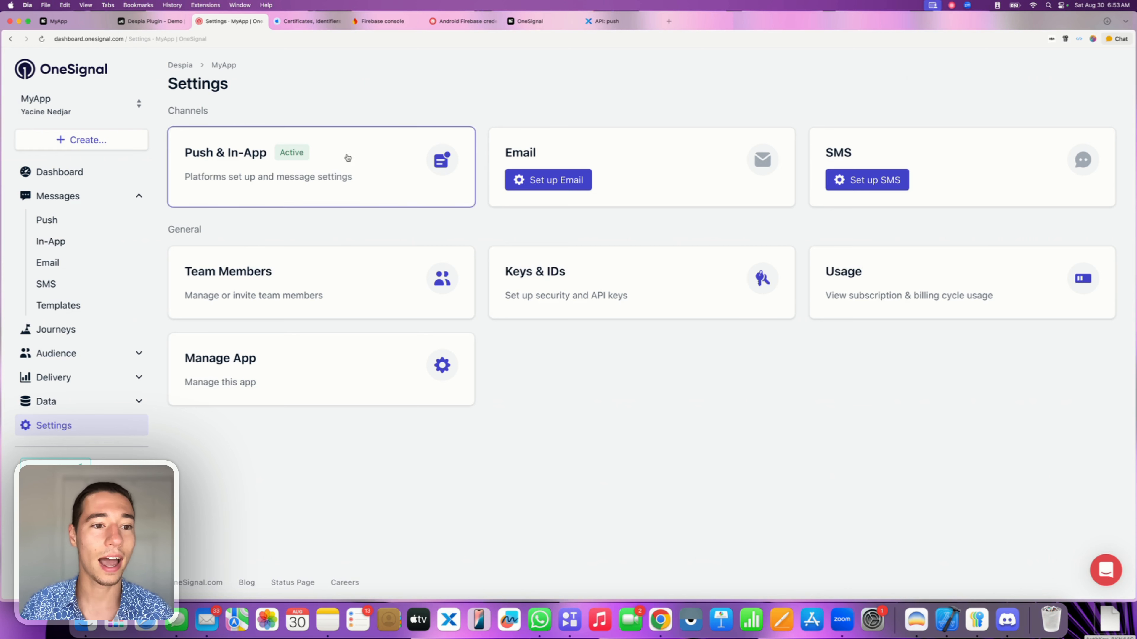
pyautogui.click(341, 160)
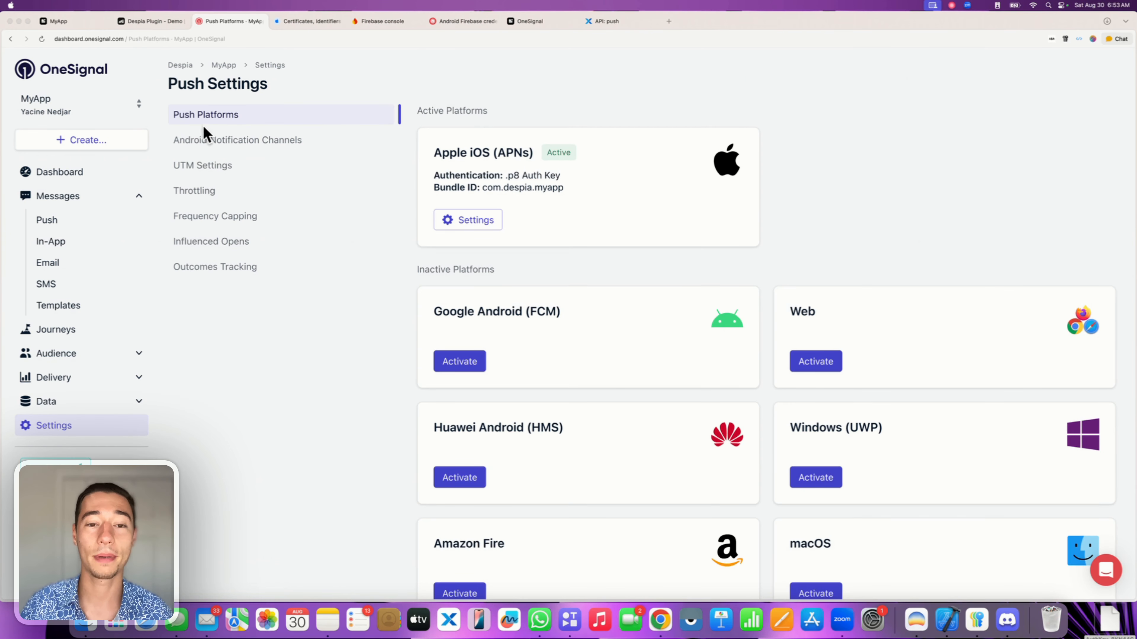
pyautogui.click(462, 362)
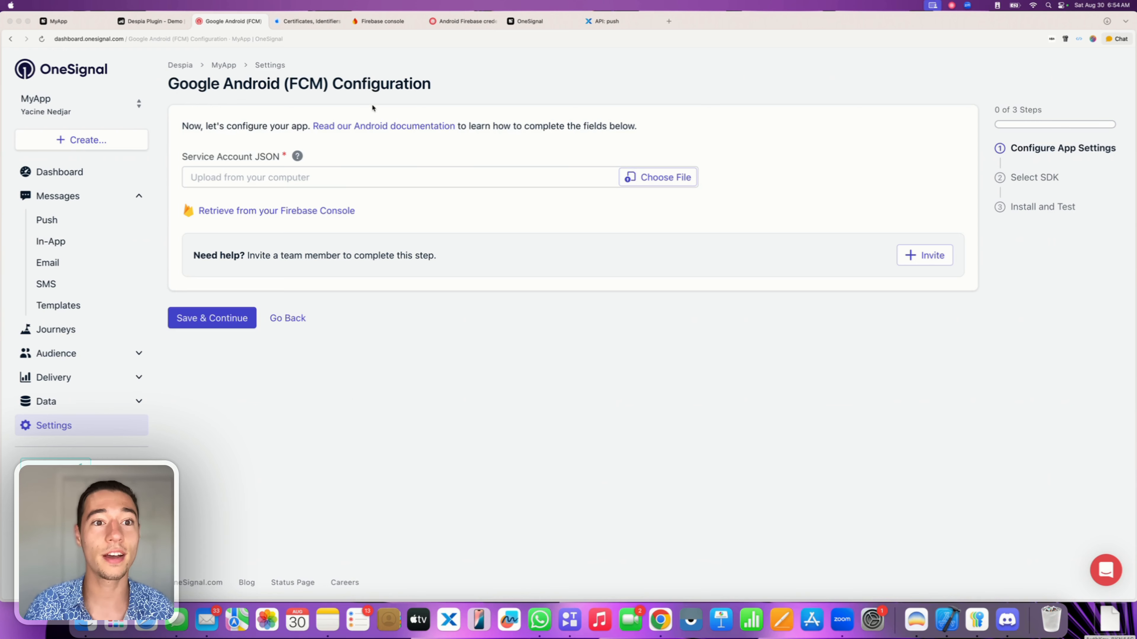
pyautogui.click(375, 22)
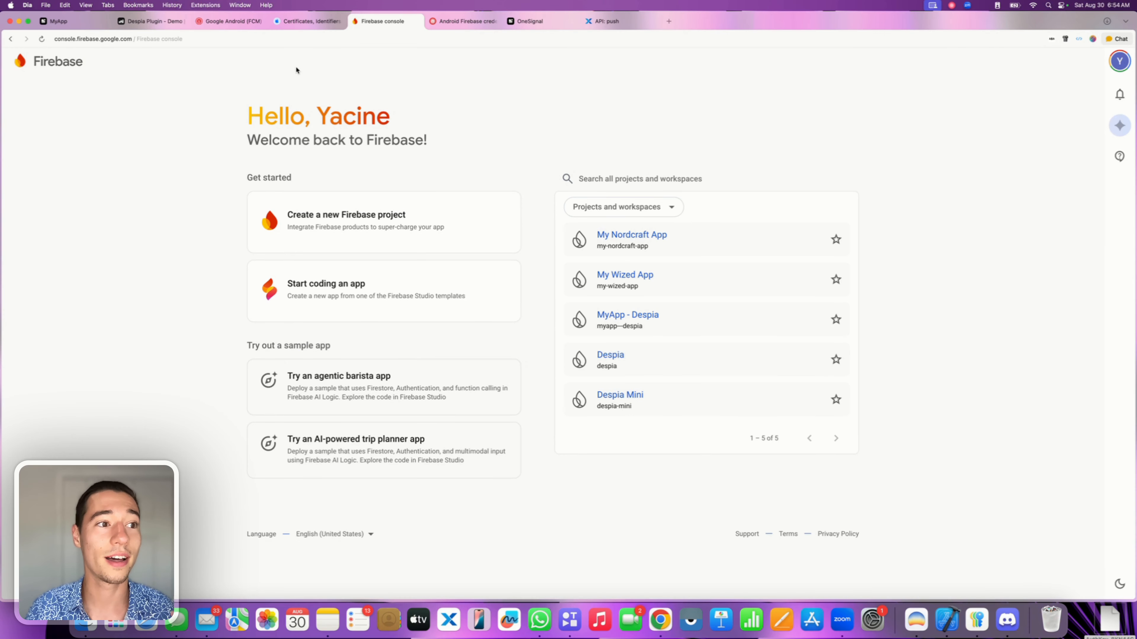
# Start a new Firebase project named MyApp Despia.
pyautogui.click(328, 219)
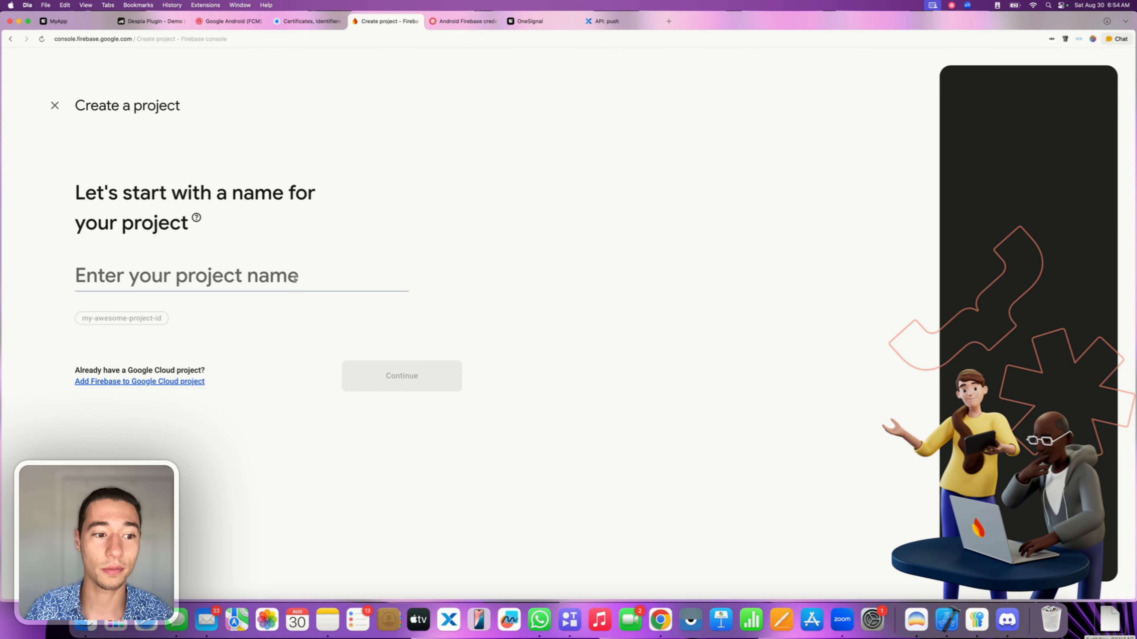
pyautogui.write('My')
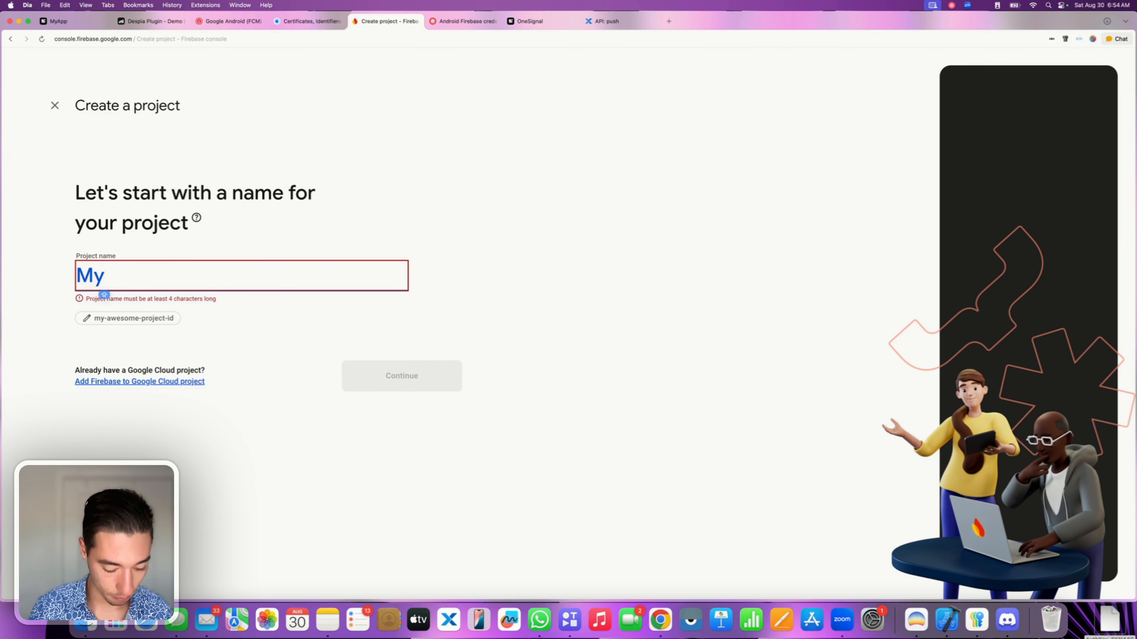
pyautogui.write('App Despia')
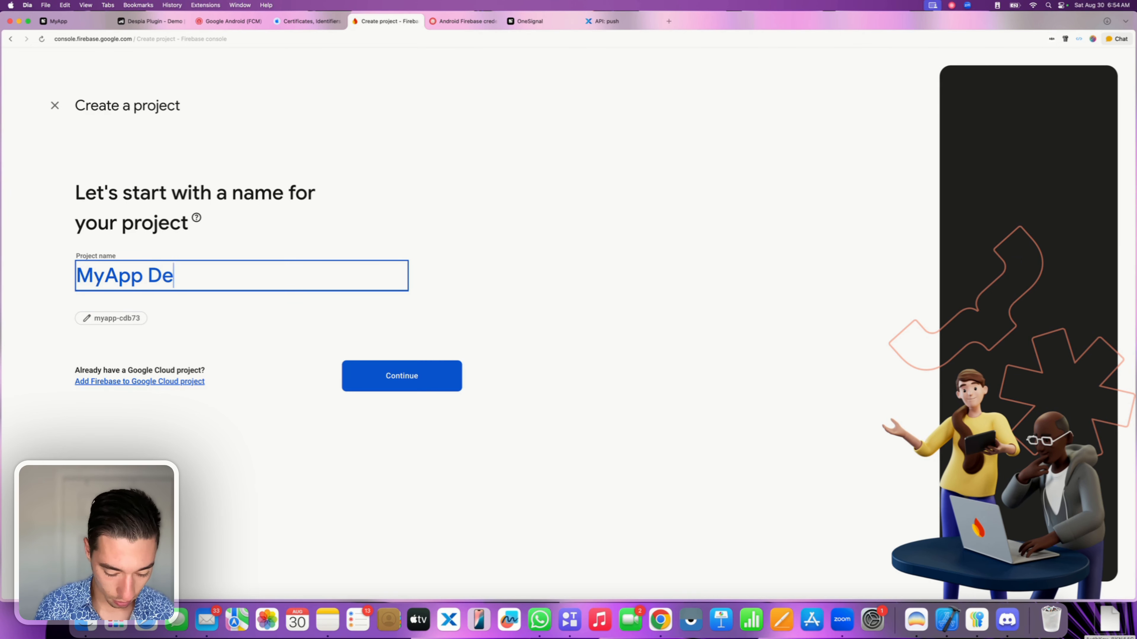
pyautogui.click(315, 224)
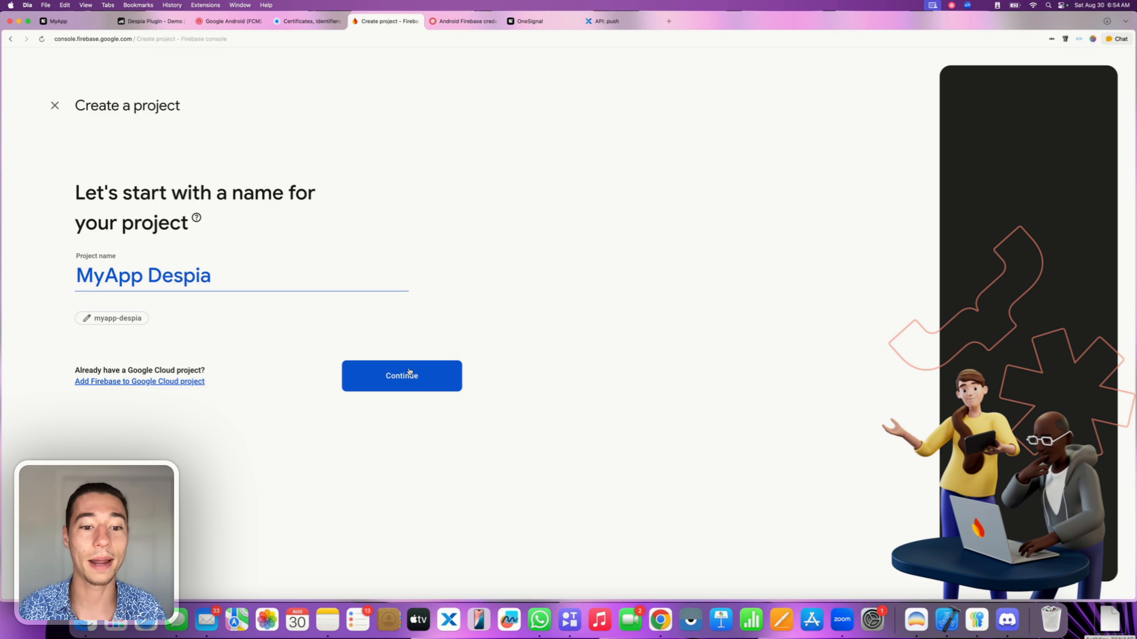
pyautogui.click(407, 392)
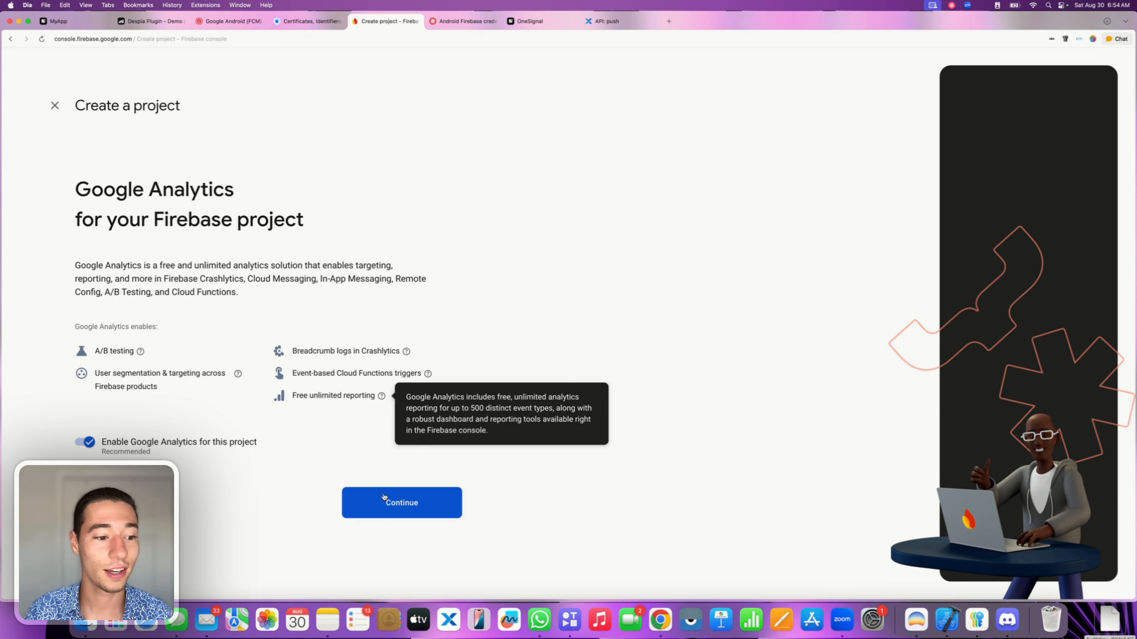
# Keep Google Analytics on Default Account for Firebase and create the project.
pyautogui.click(402, 502)
pyautogui.click(108, 262)
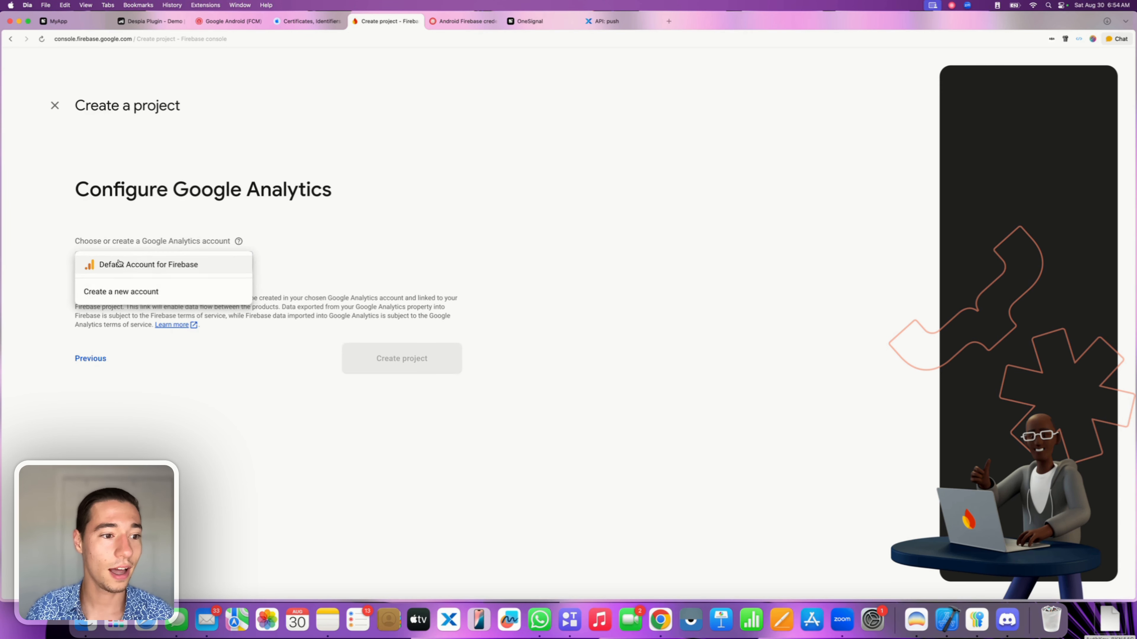
pyautogui.click(130, 264)
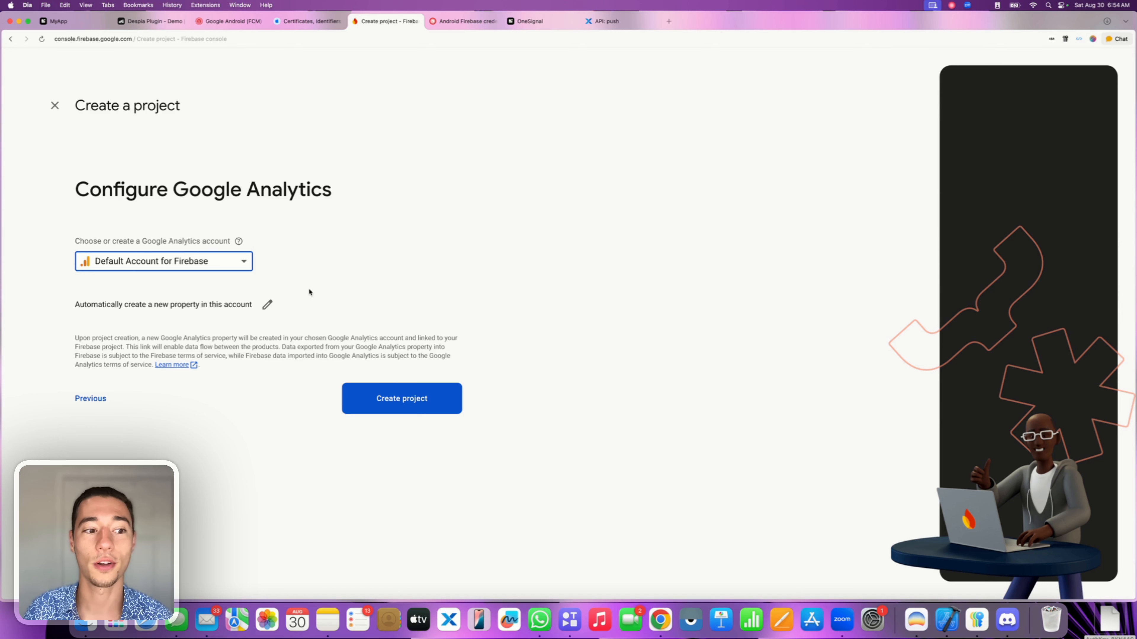
pyautogui.click(402, 399)
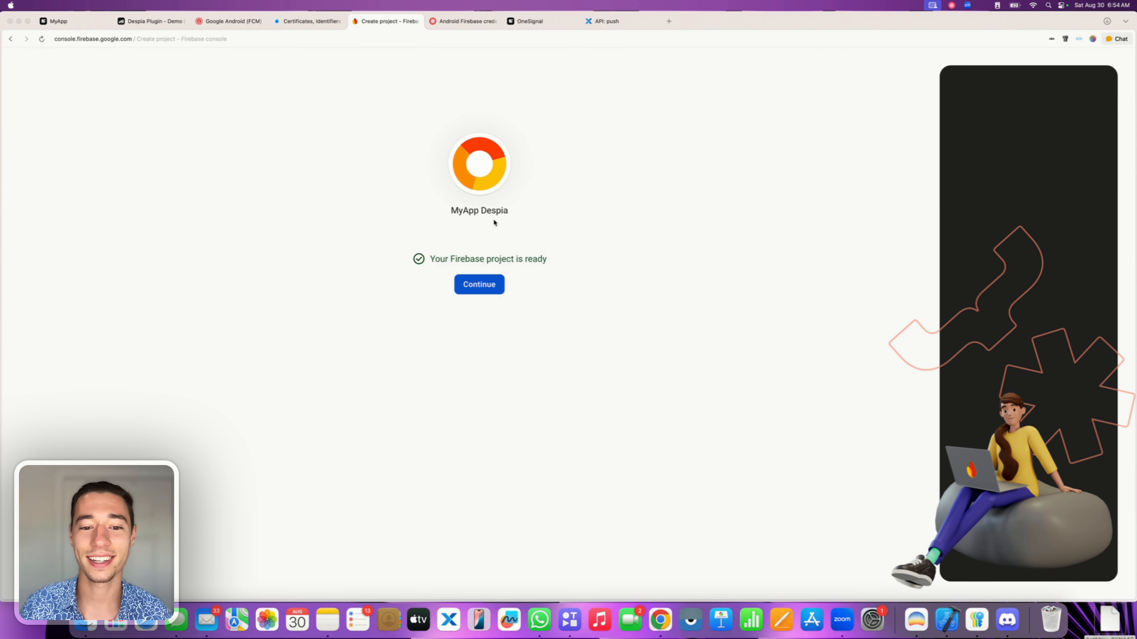
pyautogui.click(469, 286)
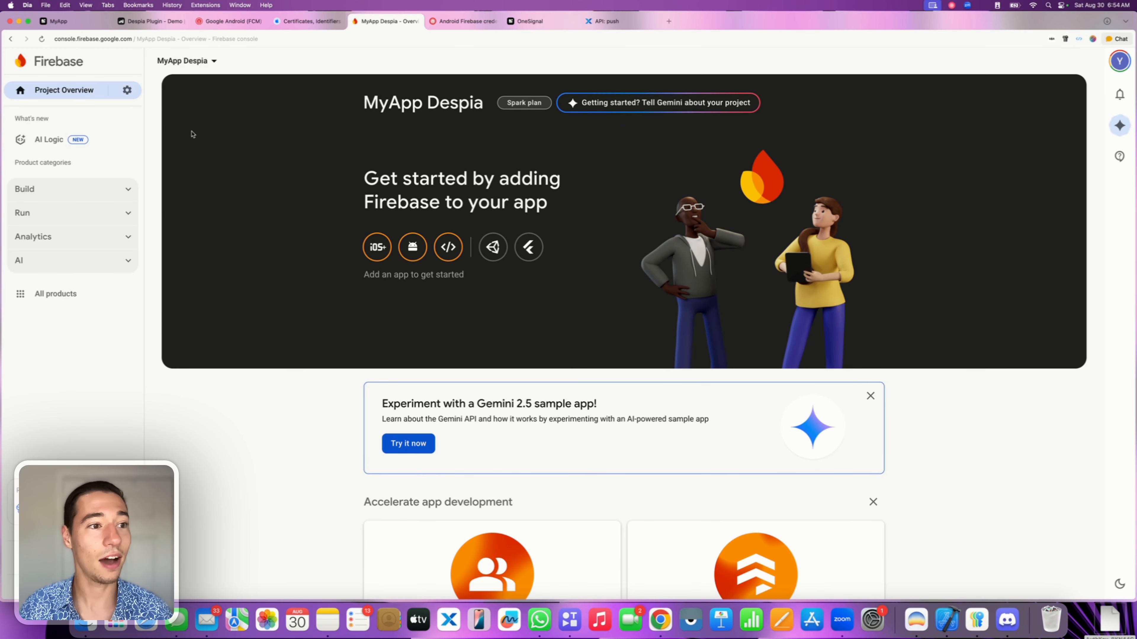
# Open the Firebase project settings and review the Cloud Messaging API (V1) section.
pyautogui.click(123, 91)
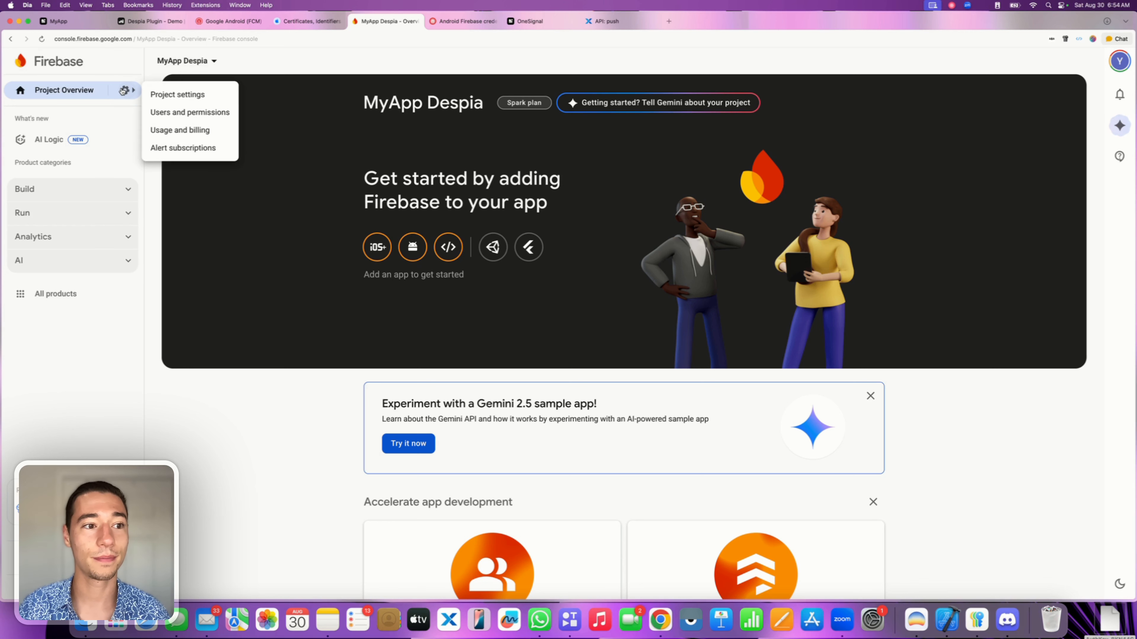
pyautogui.click(171, 98)
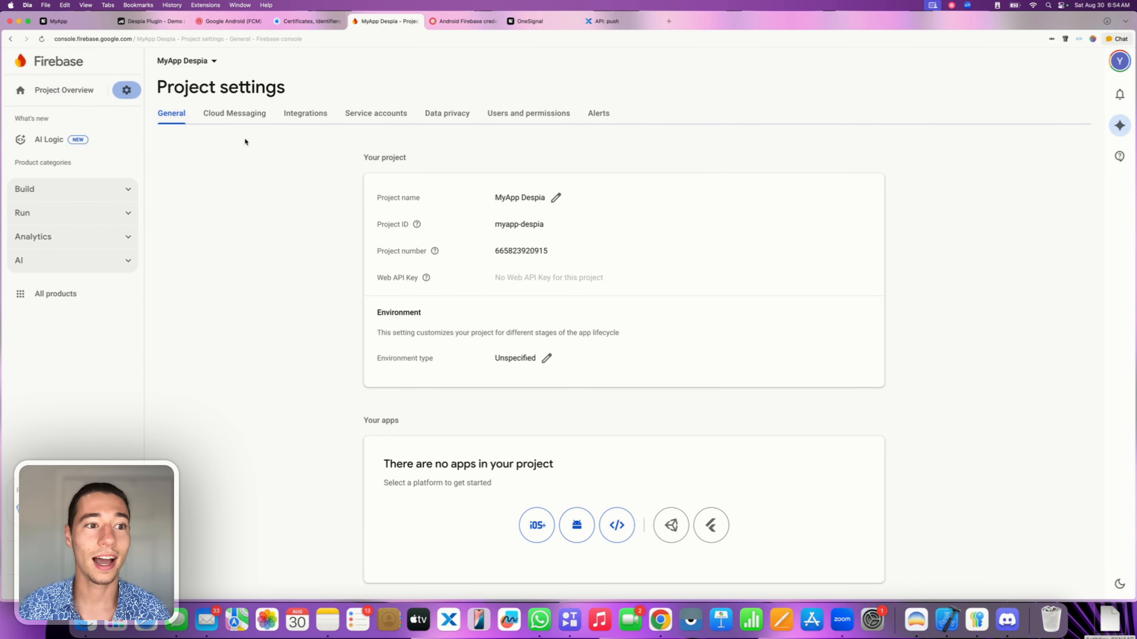
pyautogui.click(233, 115)
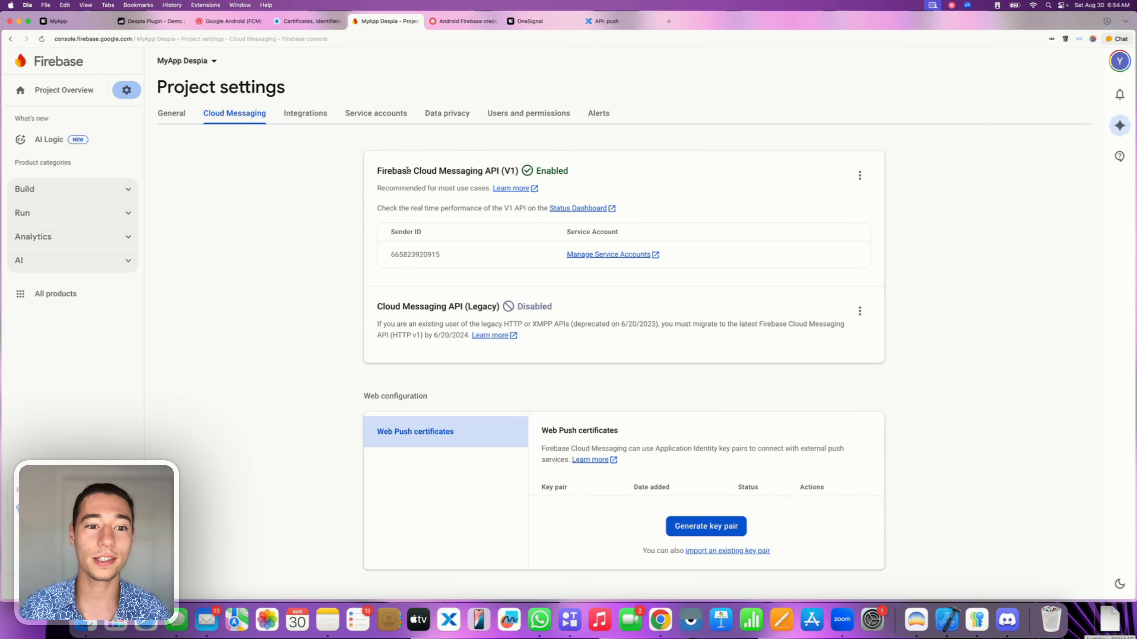
pyautogui.moveTo(376, 174); pyautogui.dragTo(519, 174)
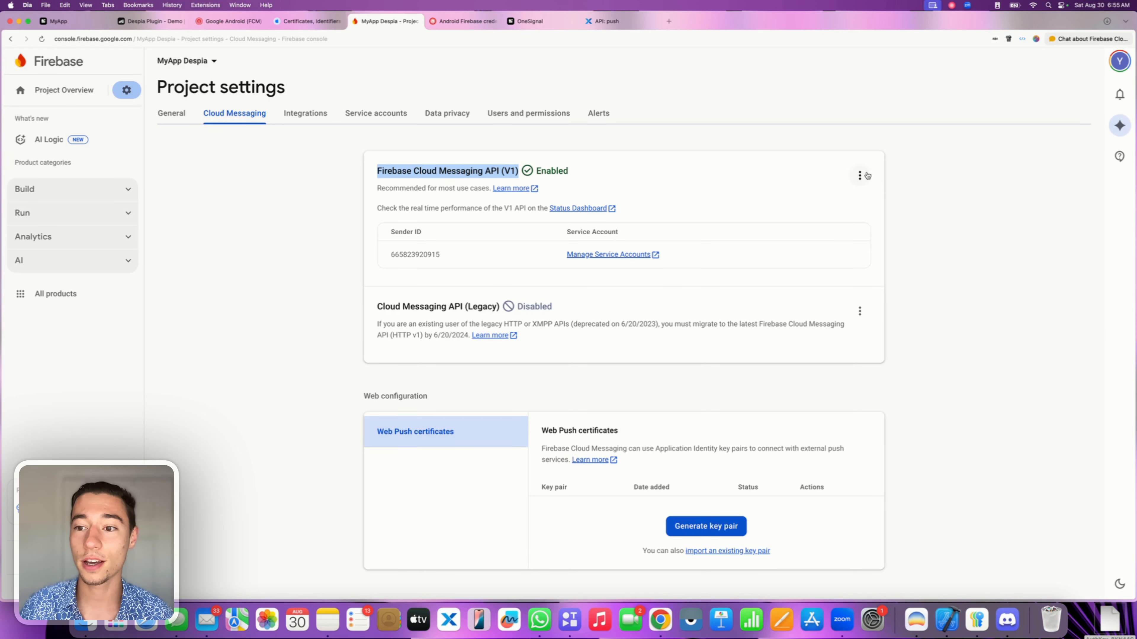
pyautogui.click(867, 175)
pyautogui.click(760, 189)
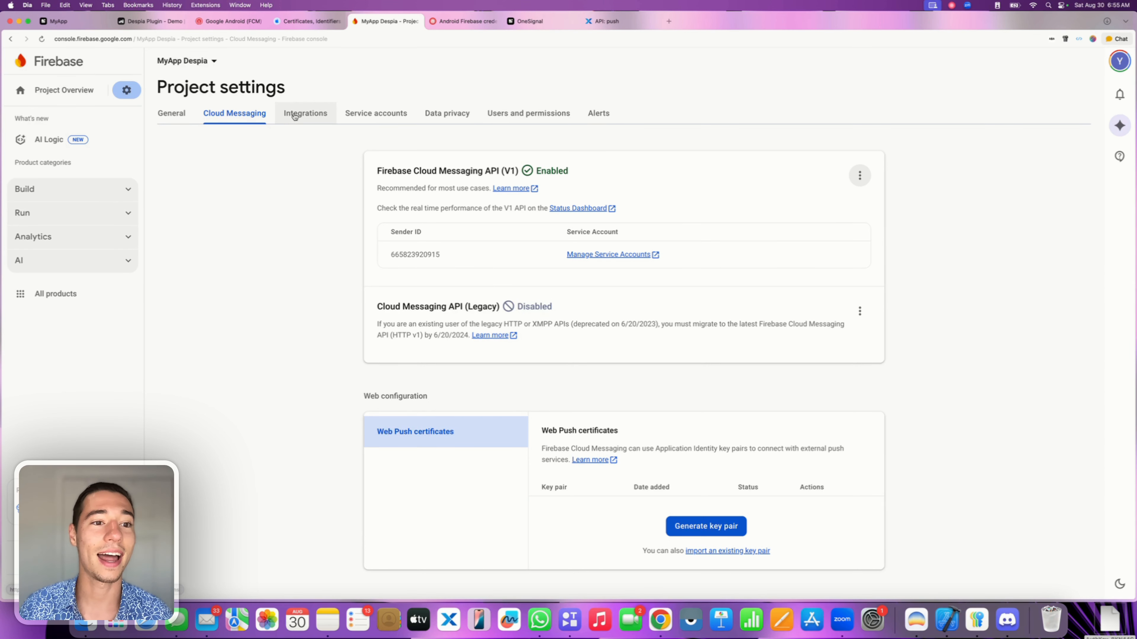
# Generate and download a new Admin SDK private key JSON from Service accounts.
pyautogui.click(367, 120)
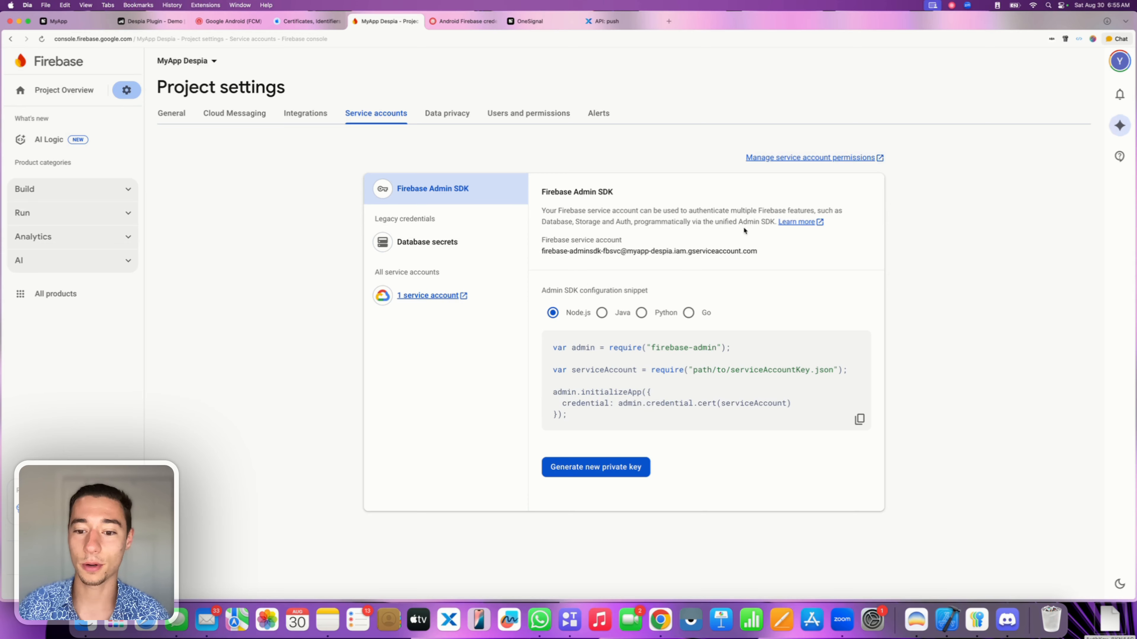
pyautogui.click(592, 470)
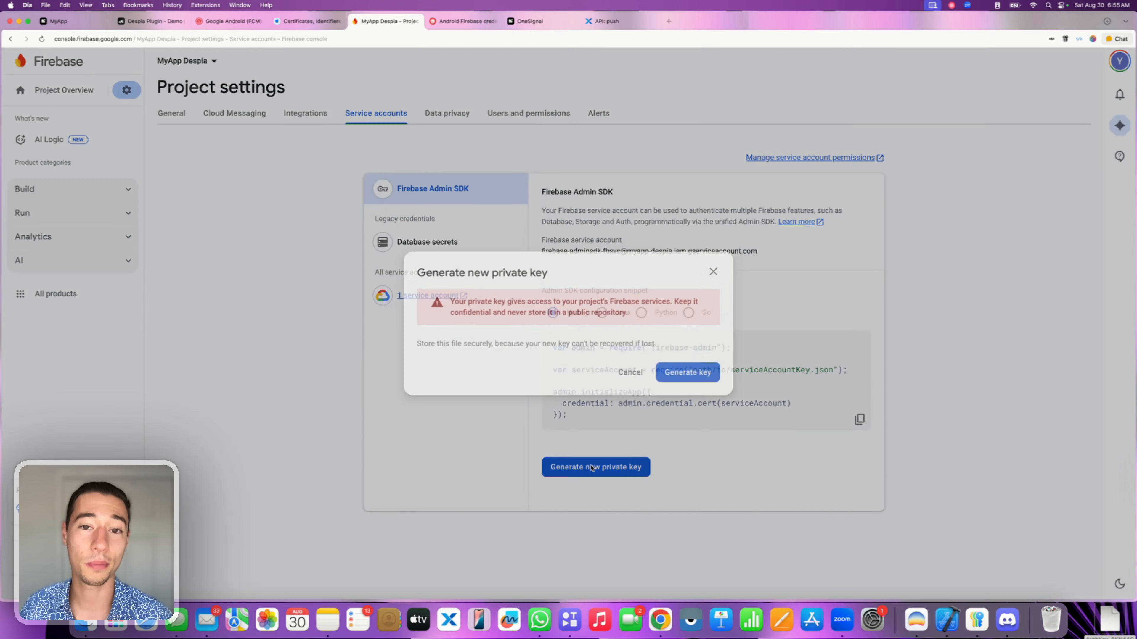
pyautogui.click(688, 376)
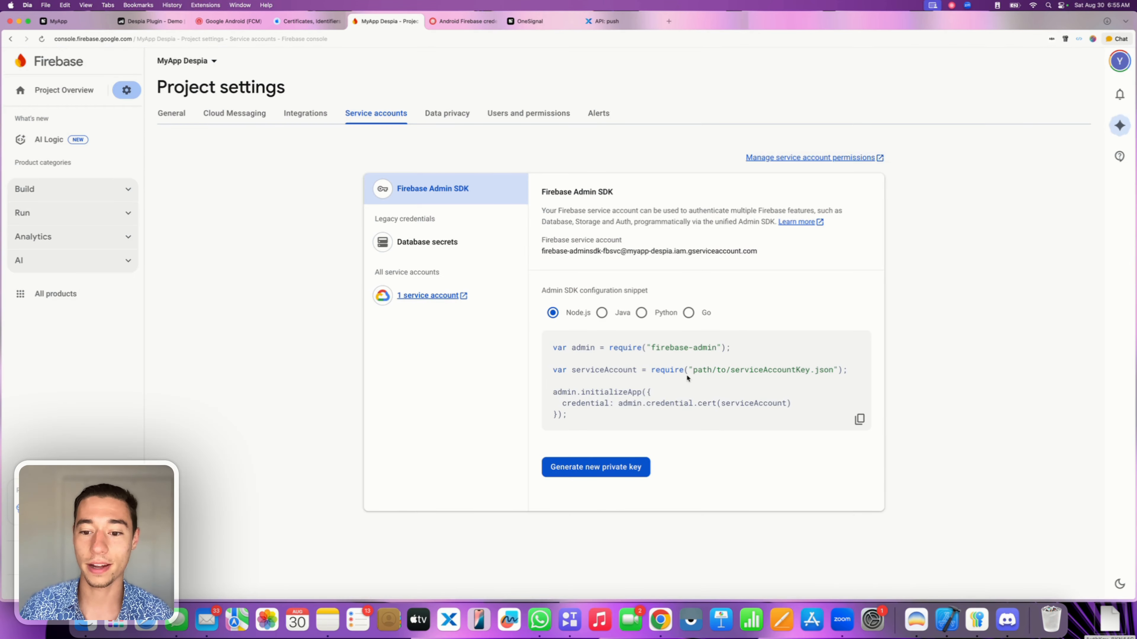
pyautogui.moveTo(1054, 59); pyautogui.dragTo(1081, 615)
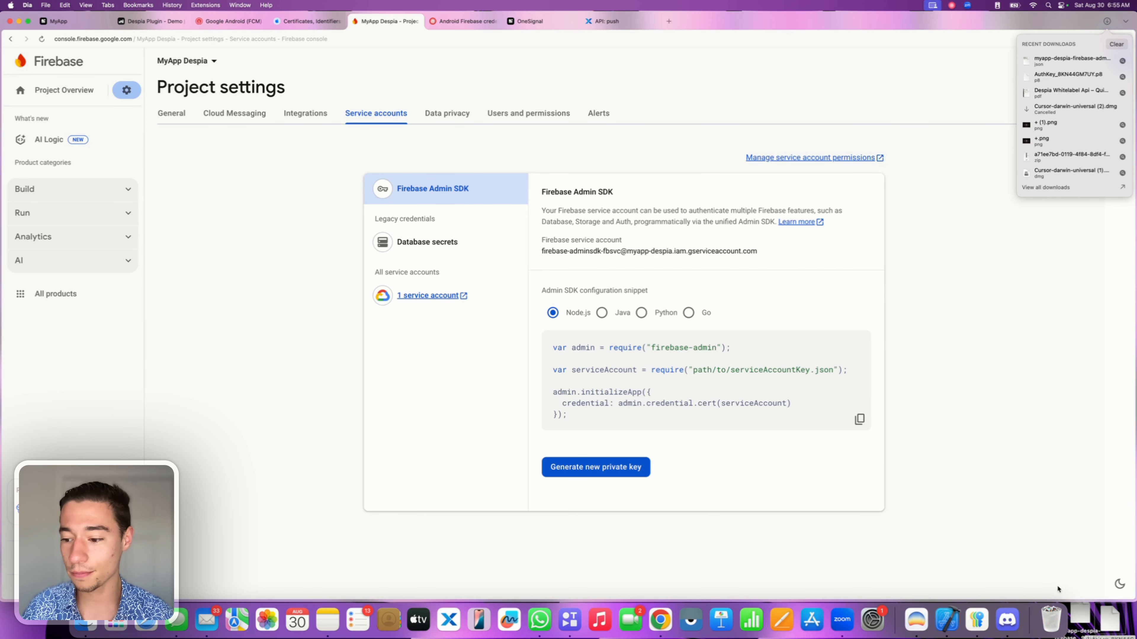
pyautogui.click(912, 346)
# Upload the Firebase key JSON to OneSignal's FCM setup, choose Native Android, and copy the App ID.
pyautogui.click(237, 23)
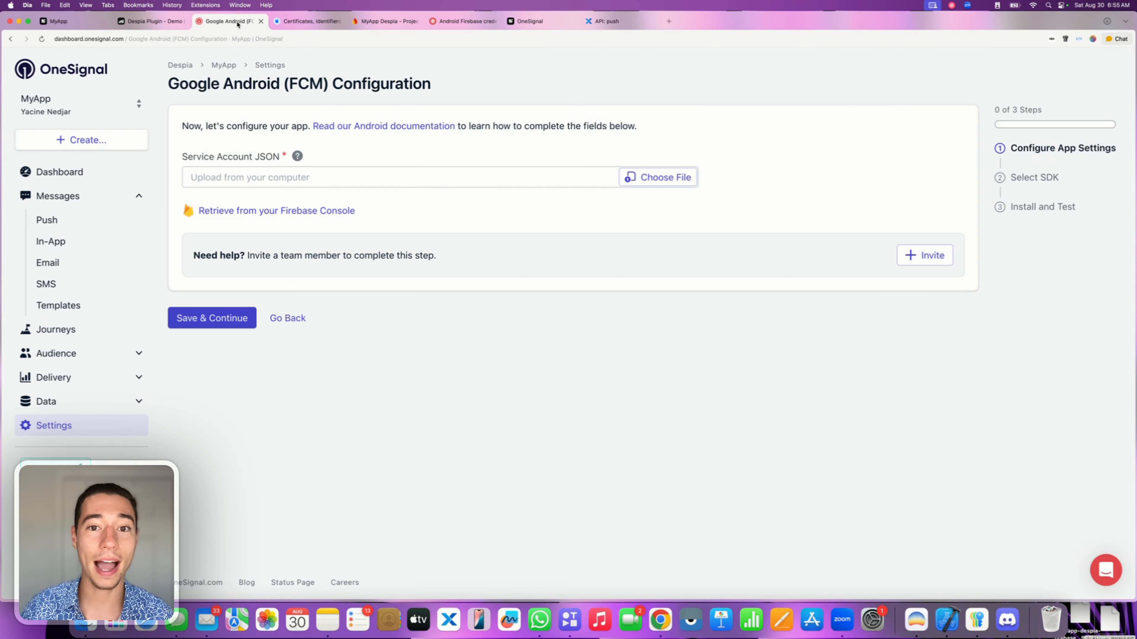
pyautogui.click(650, 175)
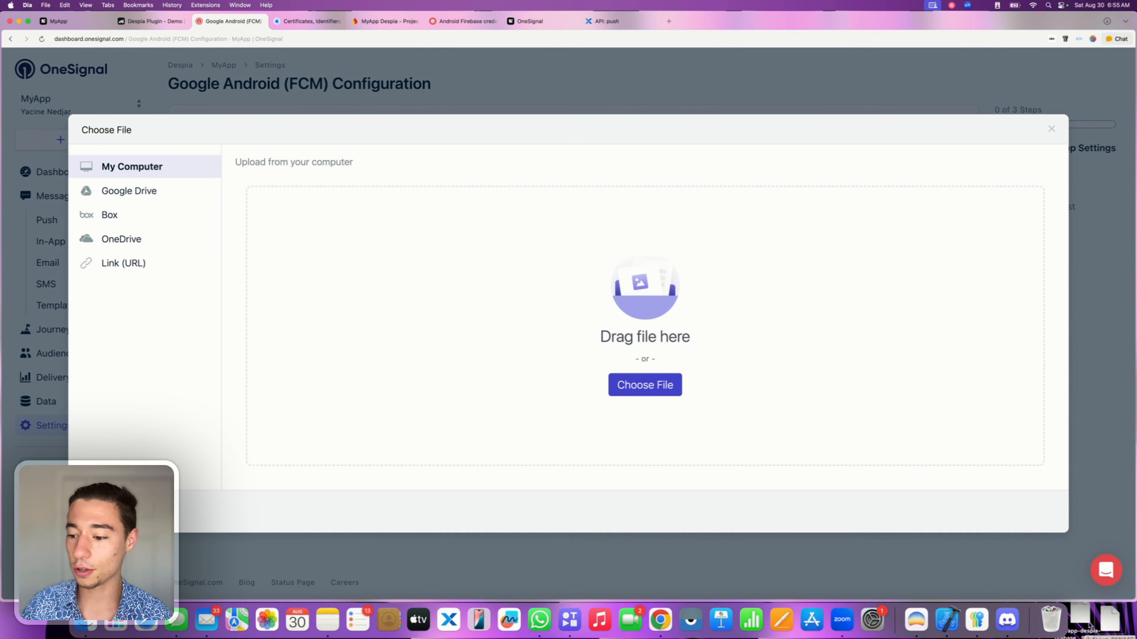
pyautogui.moveTo(1088, 626); pyautogui.dragTo(831, 306)
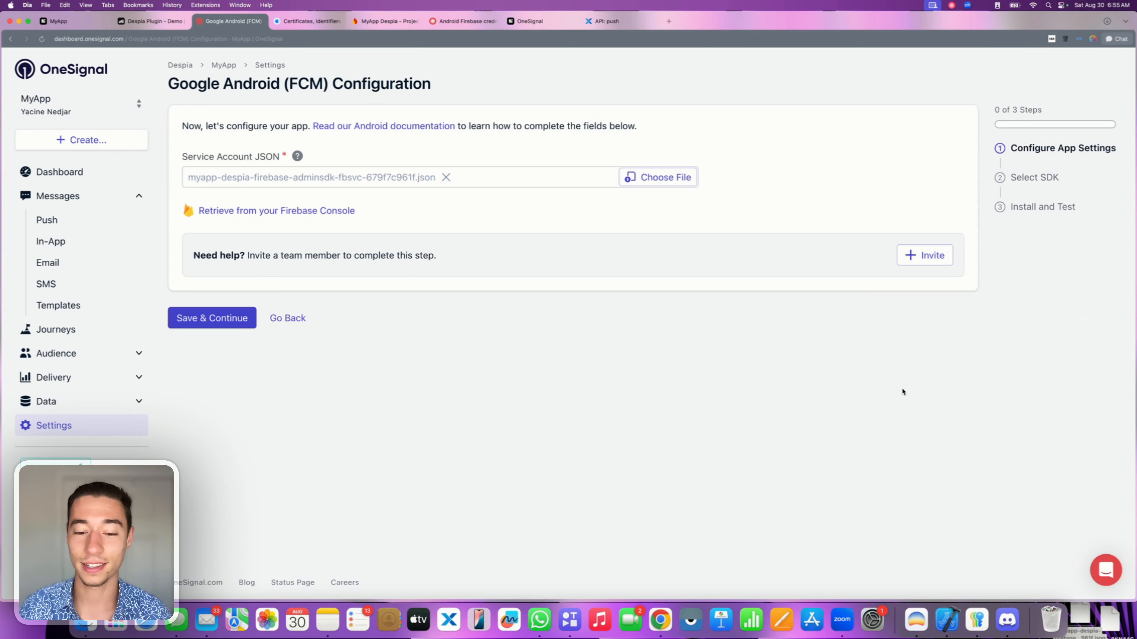
pyautogui.click(220, 317)
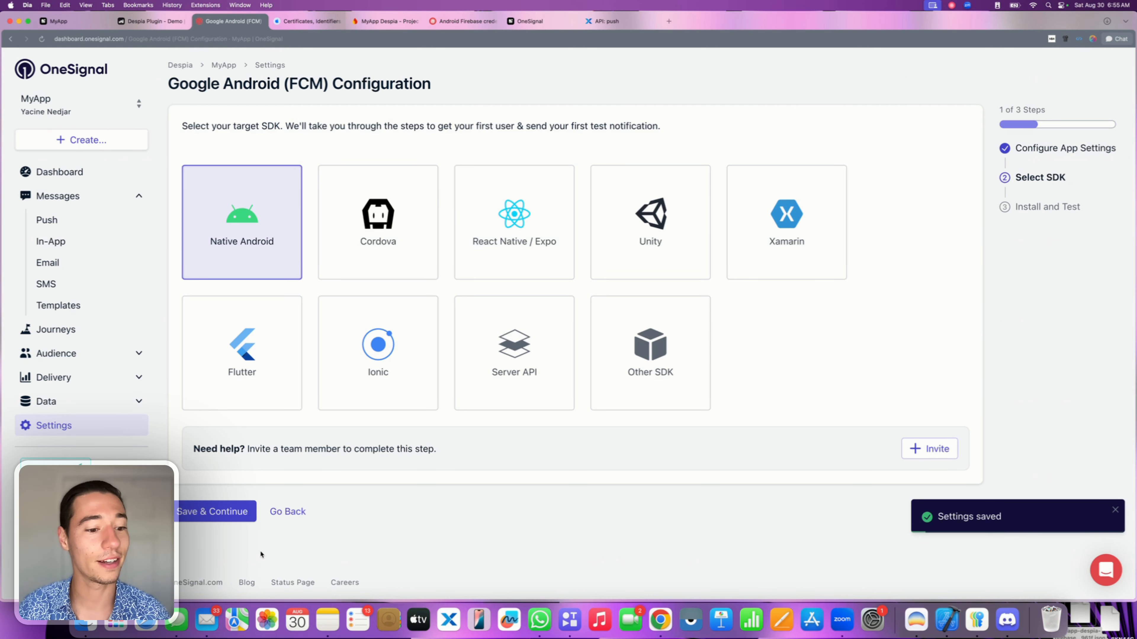
pyautogui.click(201, 513)
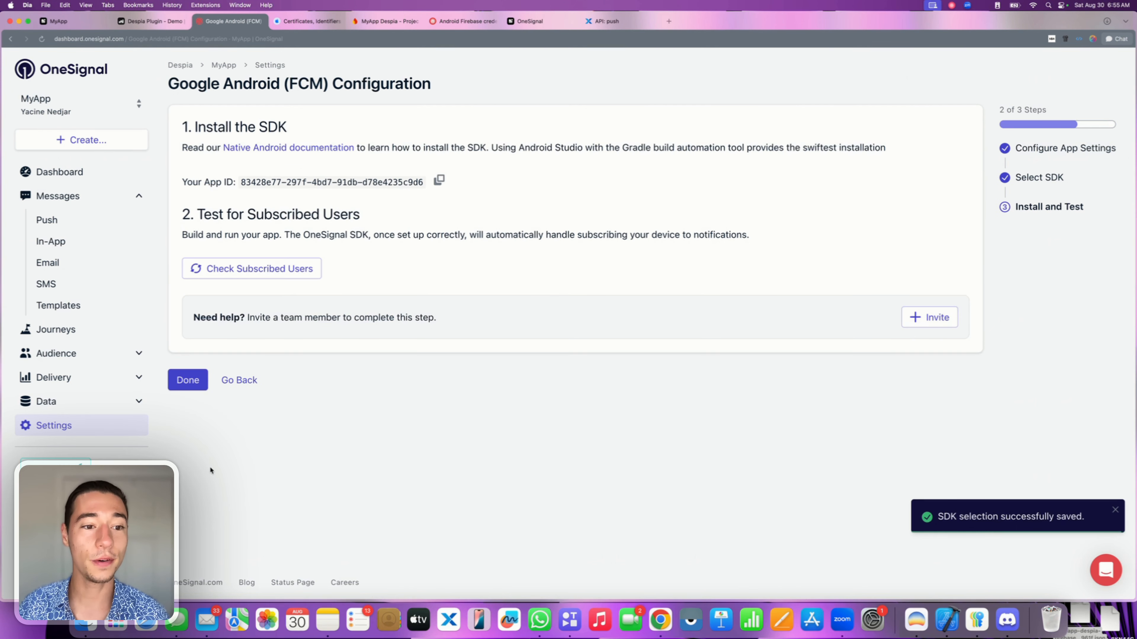
pyautogui.click(439, 180)
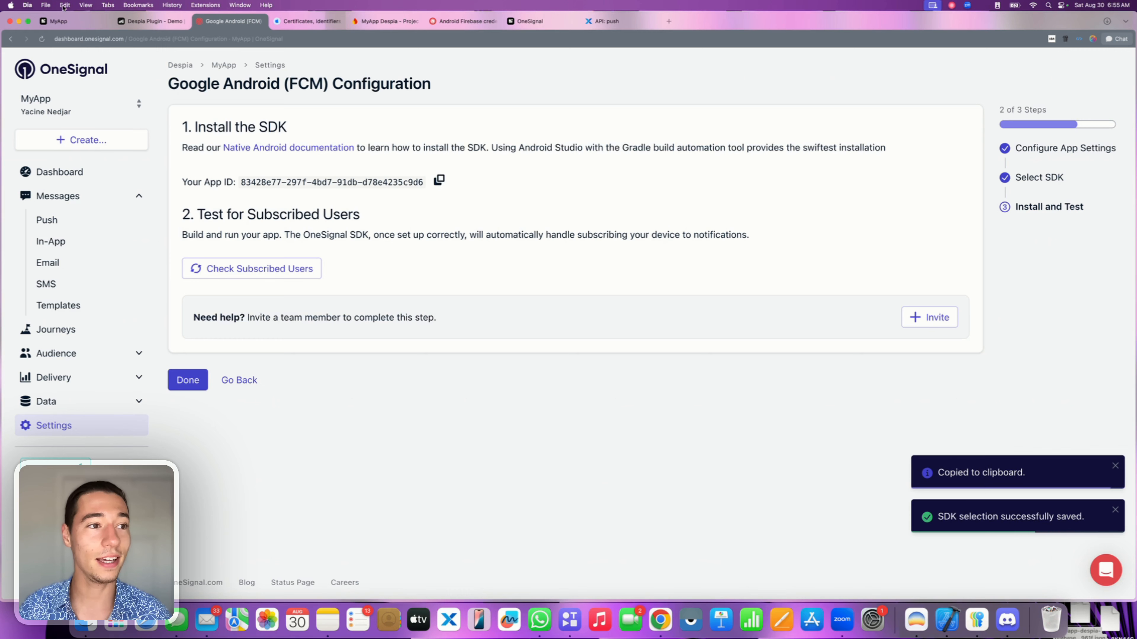
pyautogui.click(61, 23)
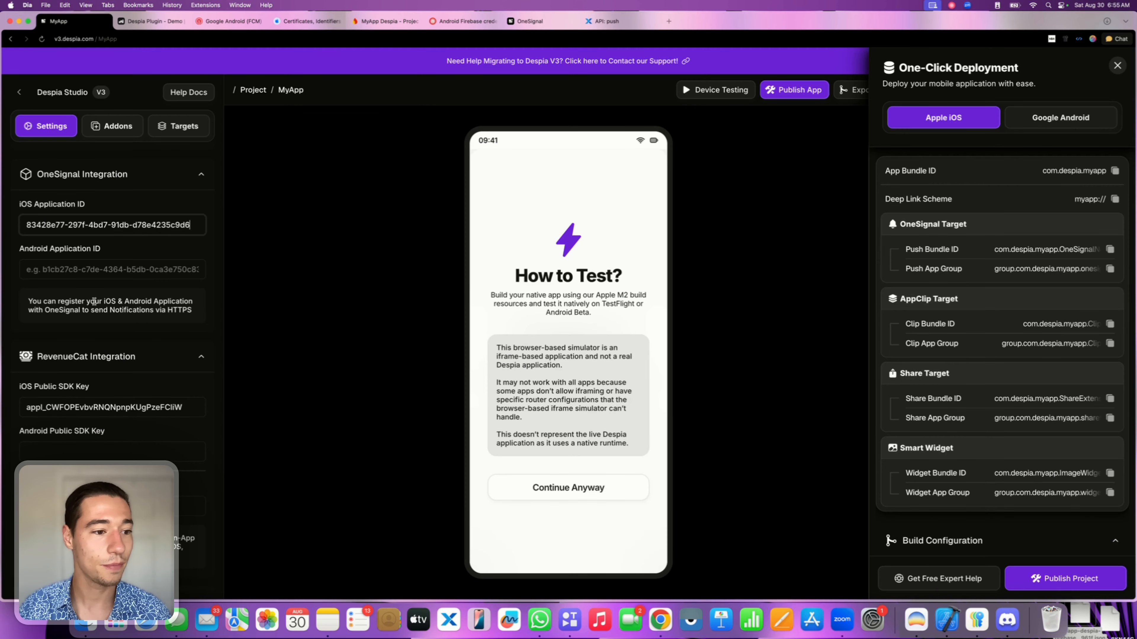
# Paste the OneSignal App ID into Despia's Android Application ID, then finish OneSignal's Android setup.
pyautogui.click(82, 265)
pyautogui.press('super+v')
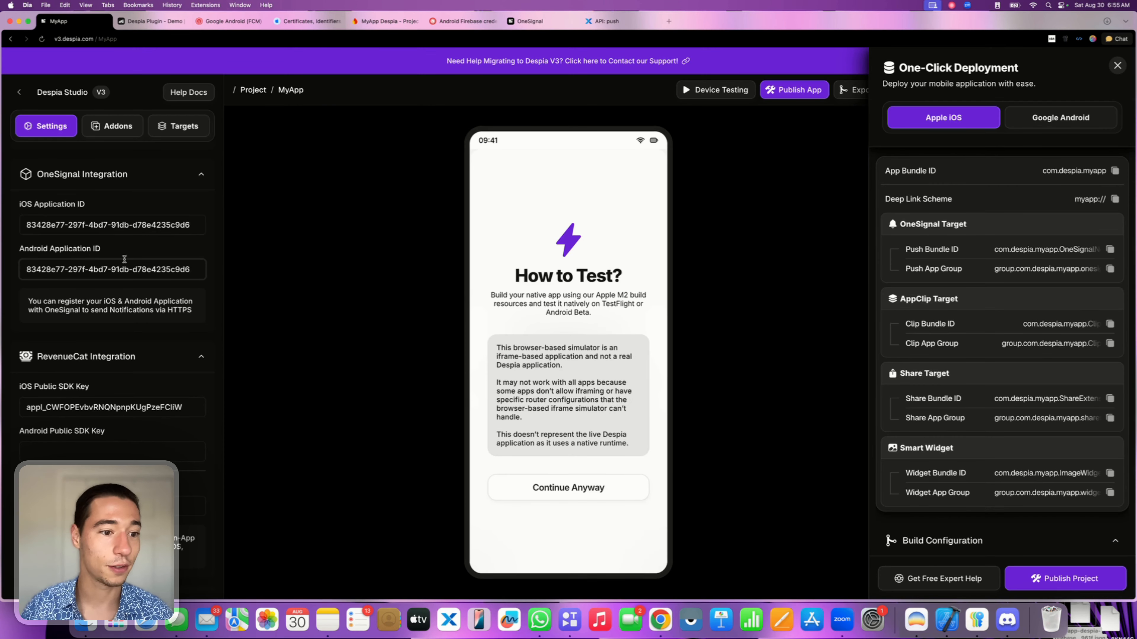
pyautogui.moveTo(27, 225); pyautogui.dragTo(86, 259)
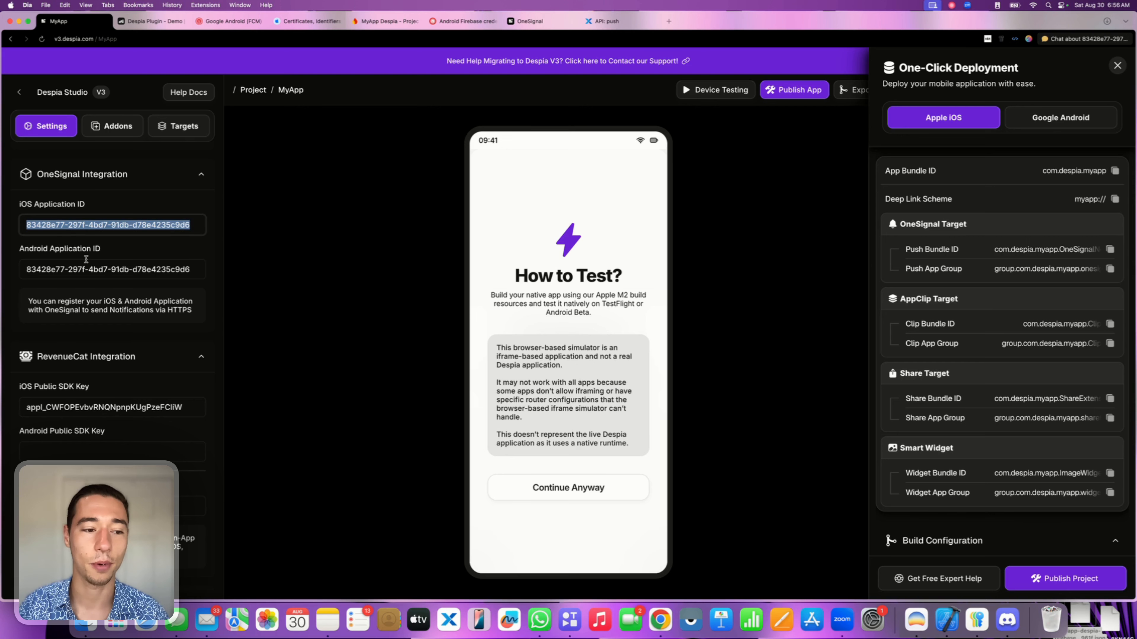
pyautogui.tripleClick(89, 265)
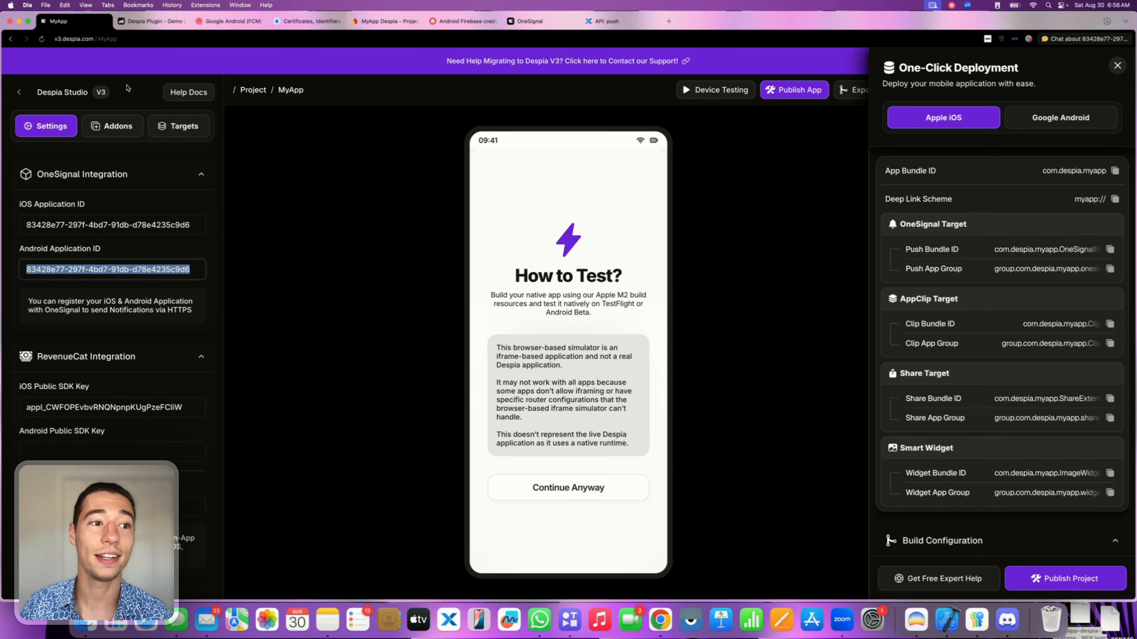
pyautogui.click(258, 28)
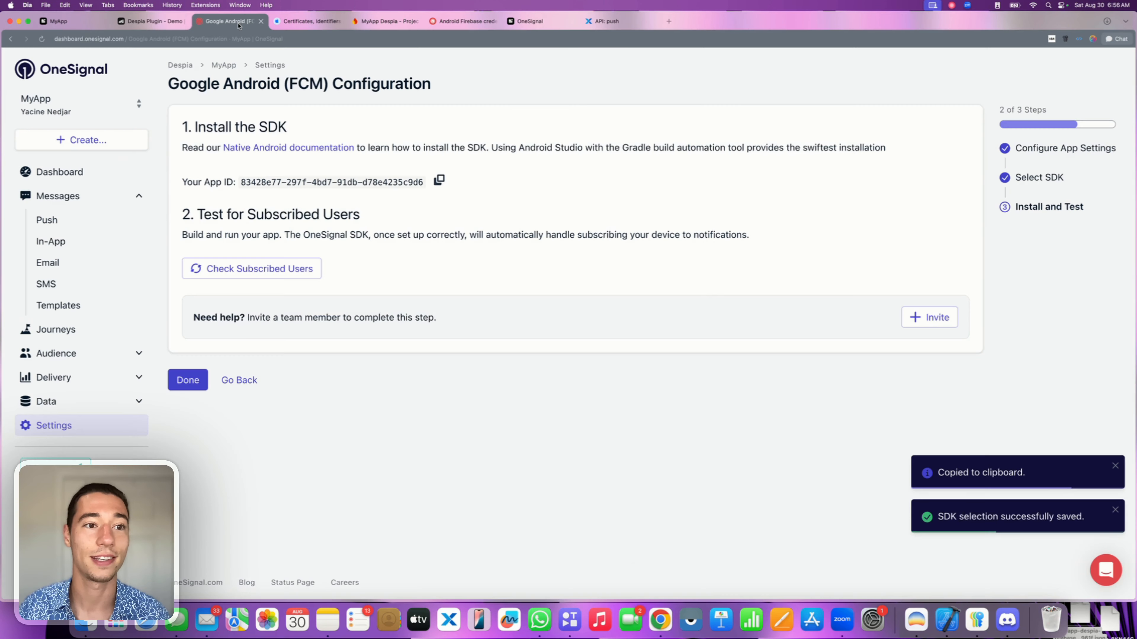
pyautogui.click(188, 380)
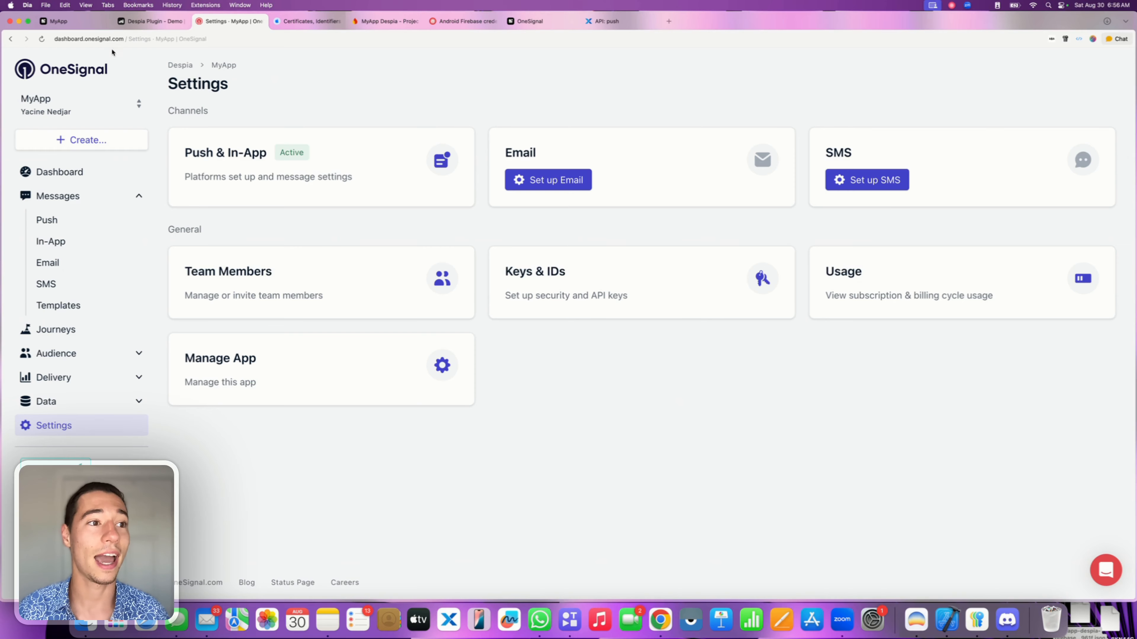
# Select Despia's current App Start URL and copy the published WeWeb preview site address.
pyautogui.click(59, 22)
pyautogui.click(150, 252)
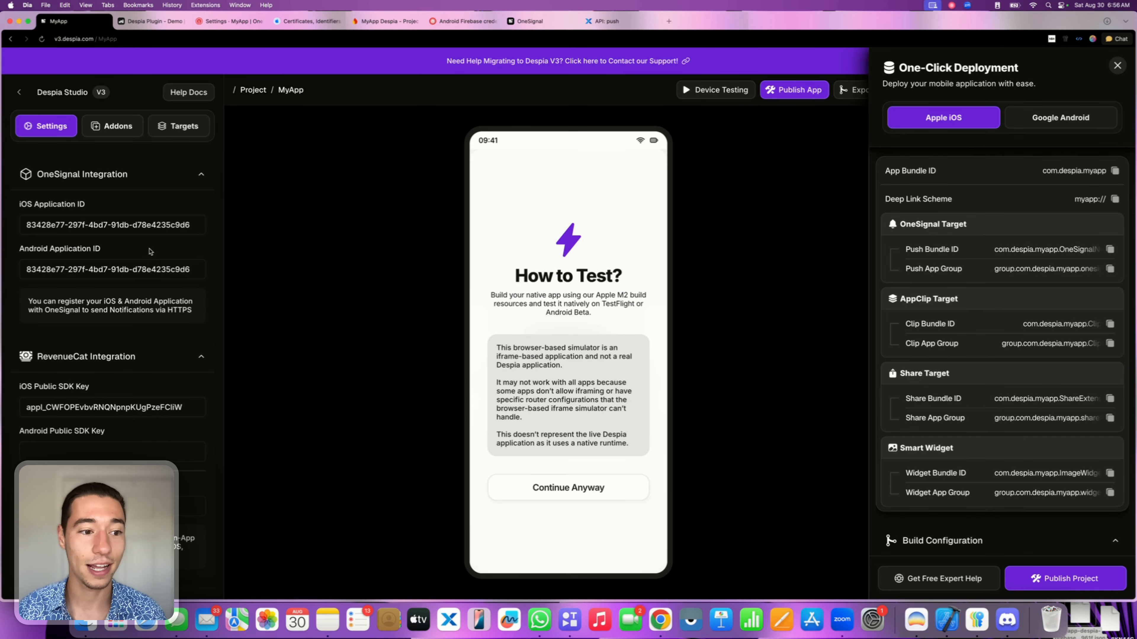
pyautogui.scroll(-10, 150, 252)
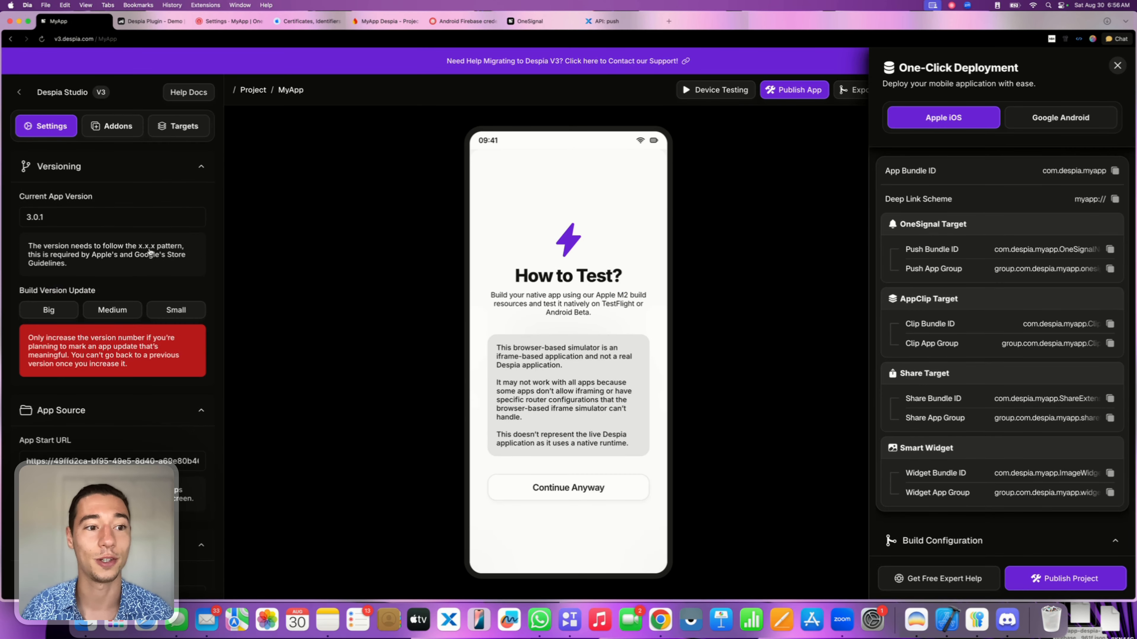
pyautogui.scroll(-3, 150, 249)
pyautogui.tripleClick(105, 346)
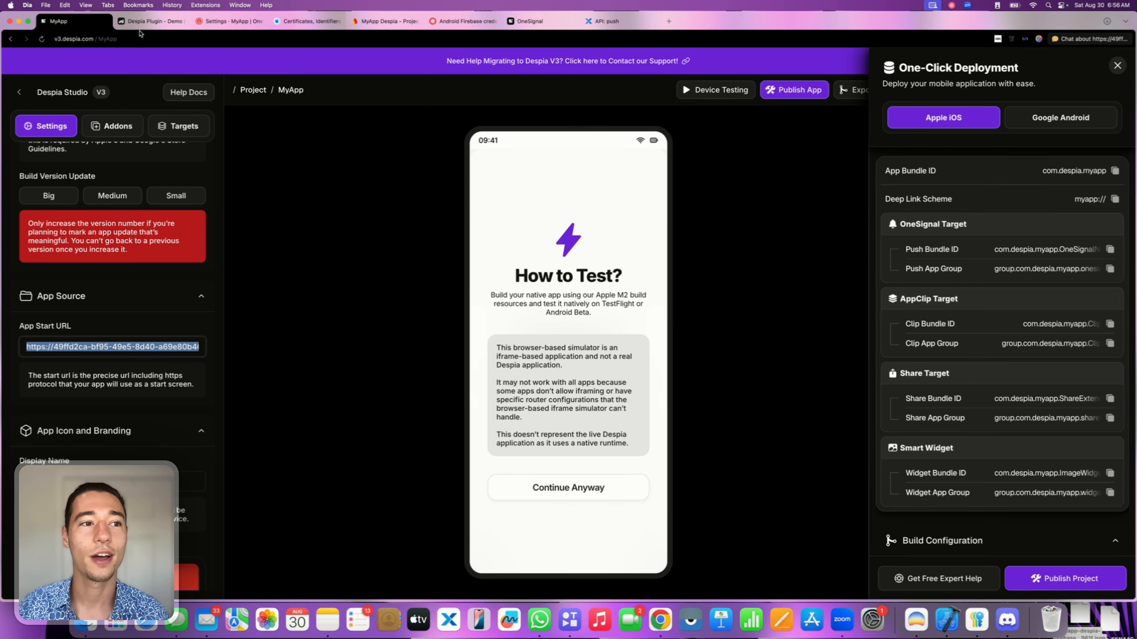
pyautogui.click(143, 23)
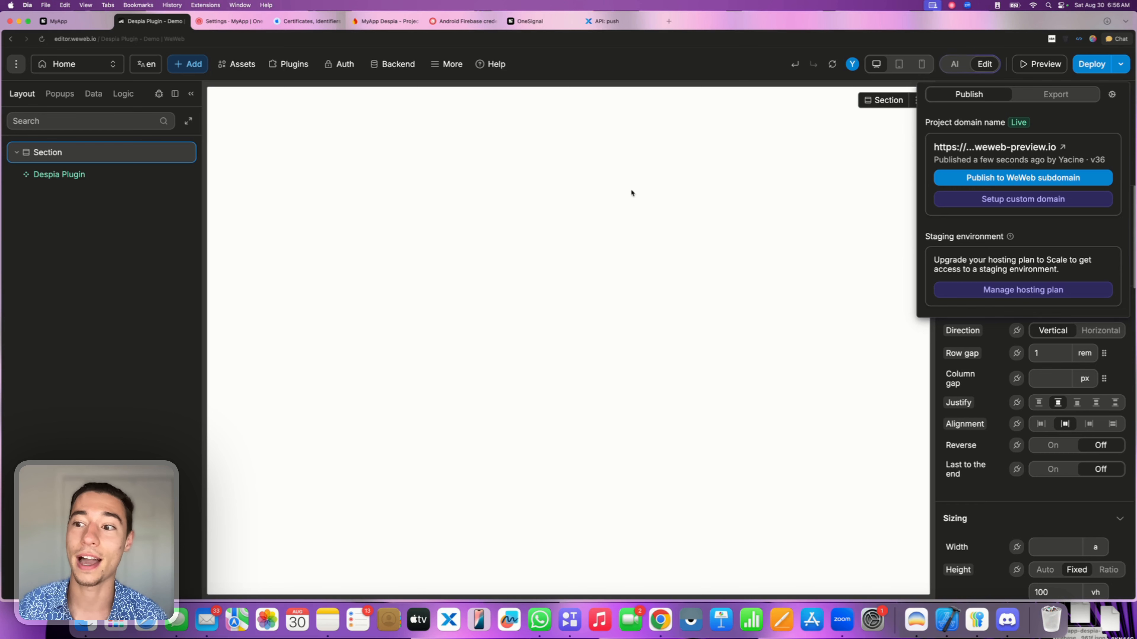
pyautogui.click(1007, 147)
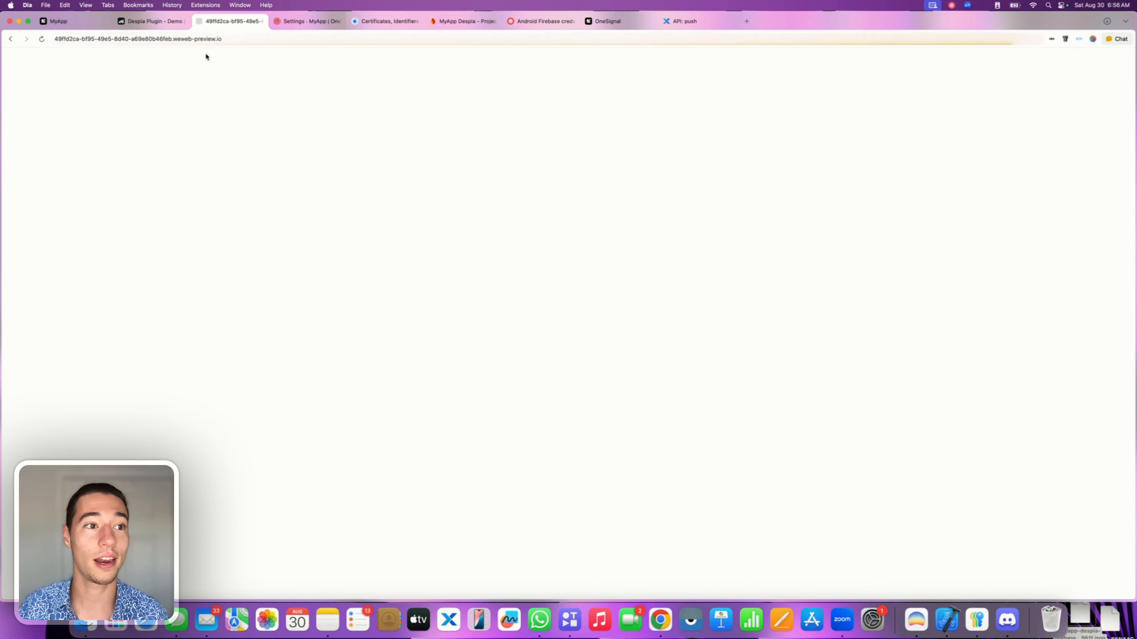
pyautogui.click(240, 38)
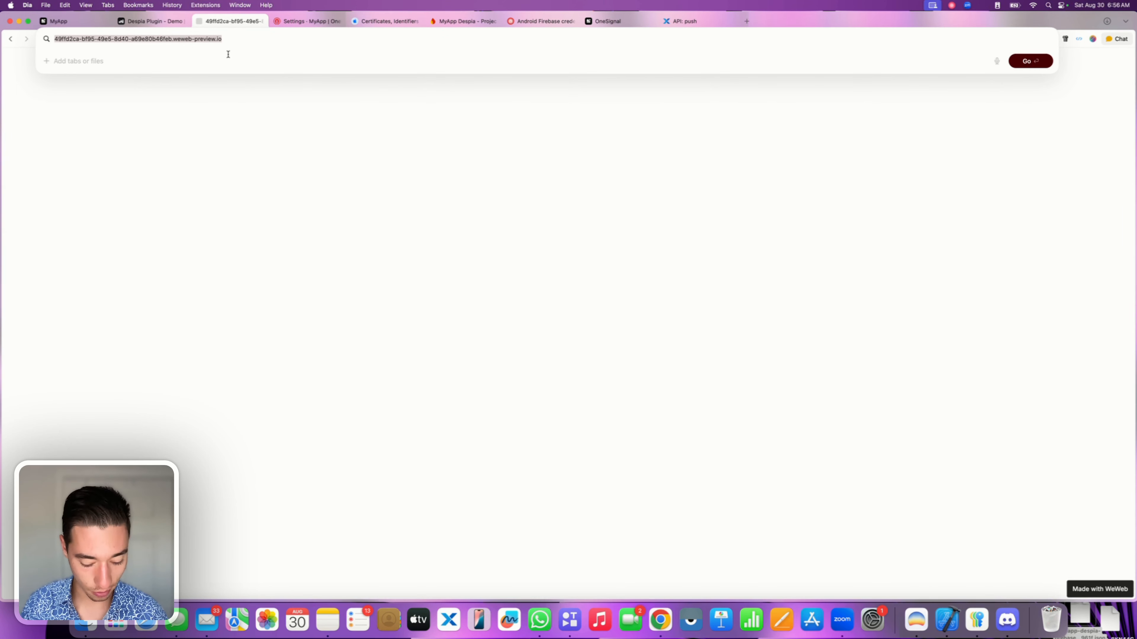
pyautogui.click(261, 21)
pyautogui.click(261, 21)
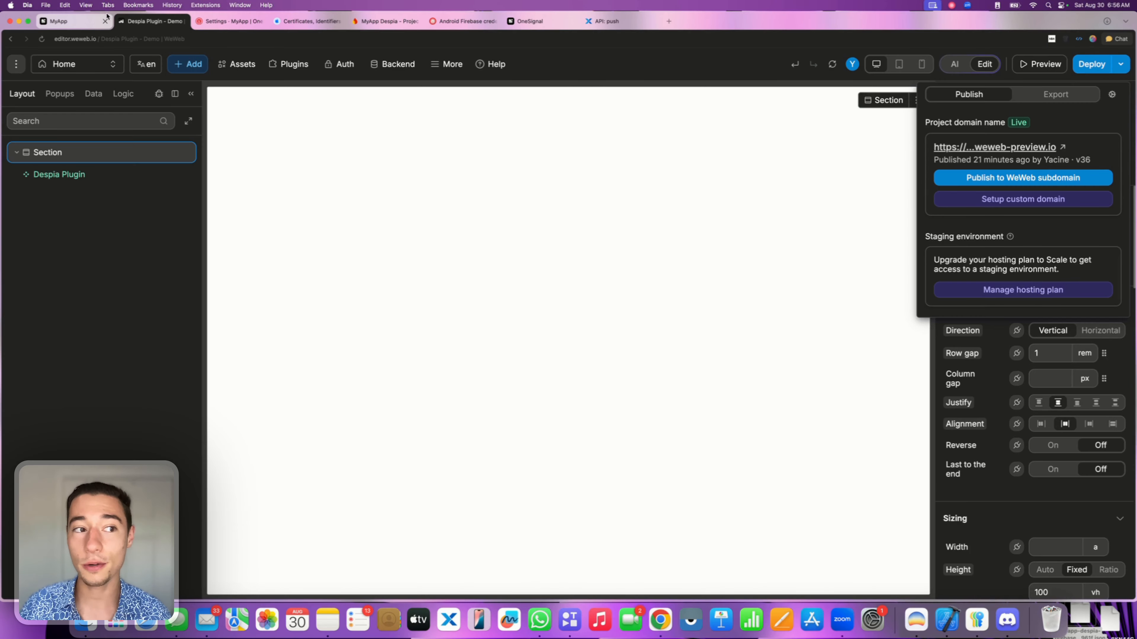
# Replace Despia's App Start URL with the weweb-preview.io preview address.
pyautogui.click(85, 21)
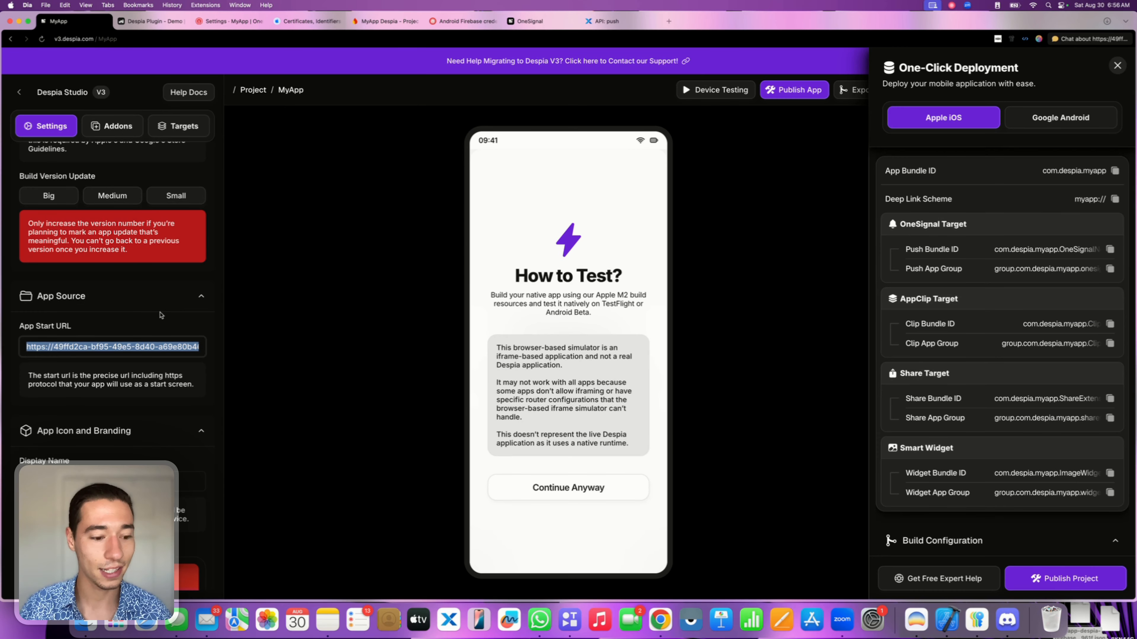
pyautogui.press('BackSpace')
pyautogui.press('super+v')
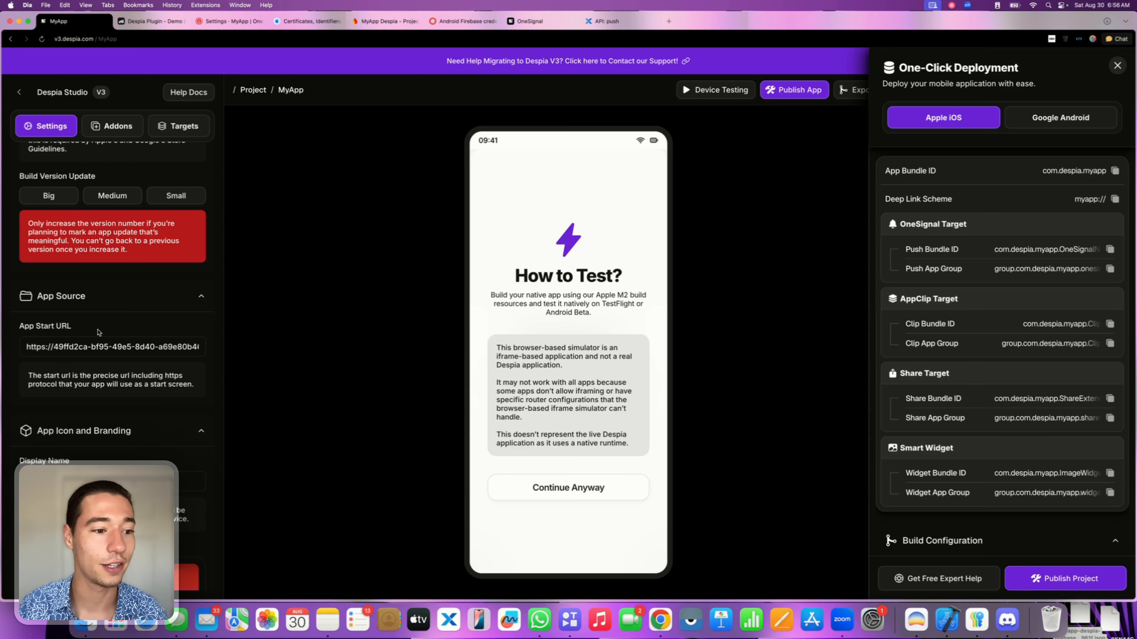
pyautogui.tripleClick(85, 345)
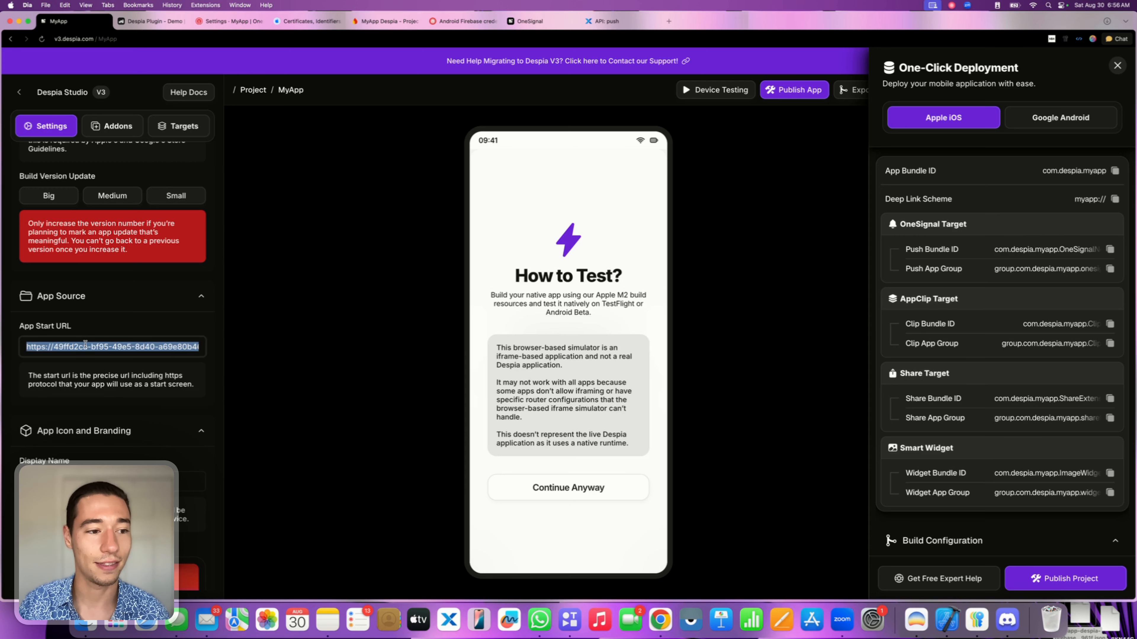
# Delete the Despia Plugin element from the WeWeb page layout.
pyautogui.click(137, 317)
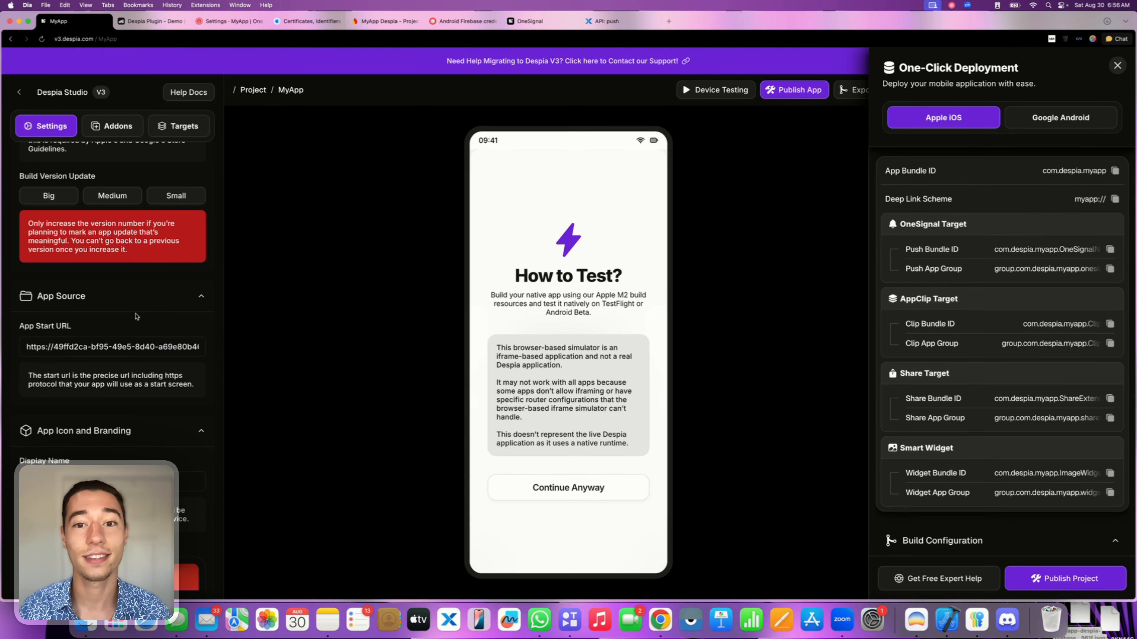
pyautogui.click(137, 21)
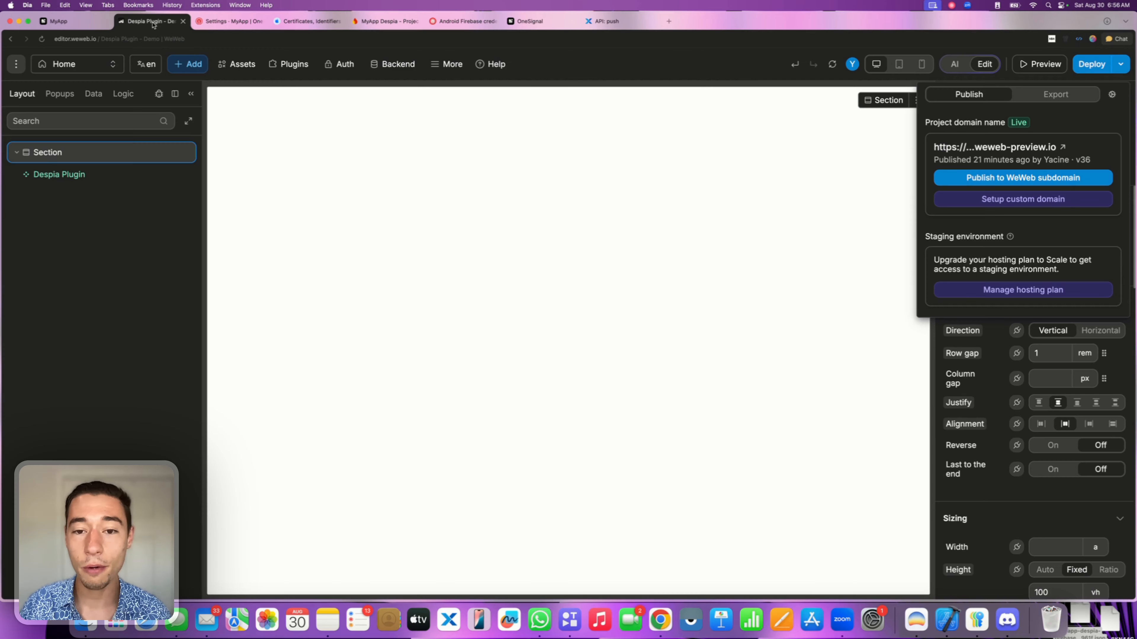
pyautogui.click(83, 179)
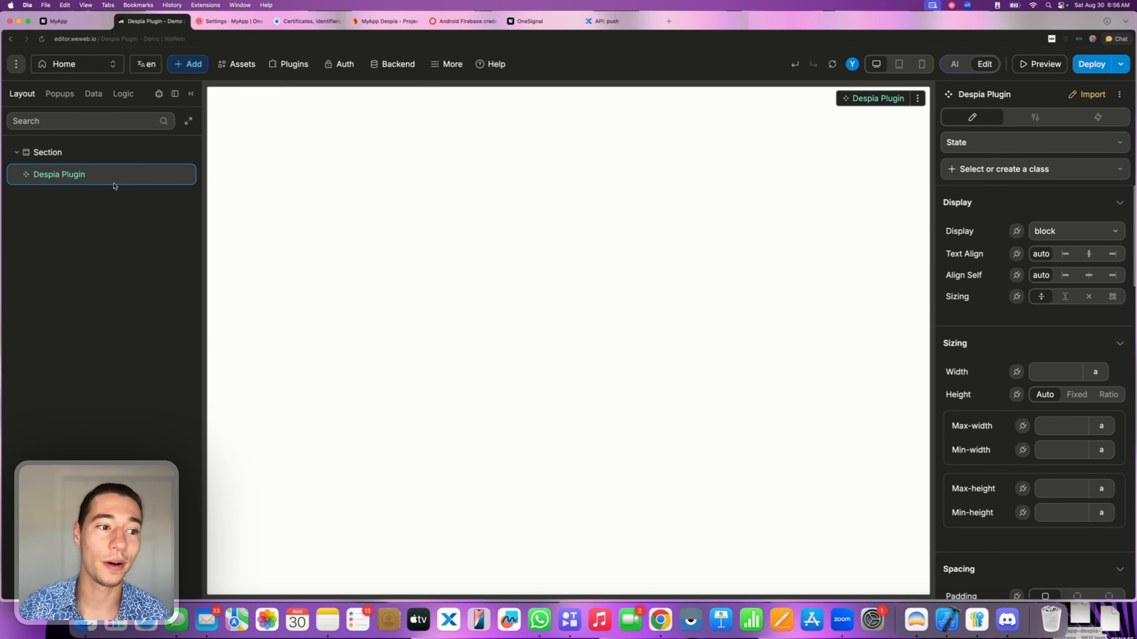
pyautogui.press('BackSpace')
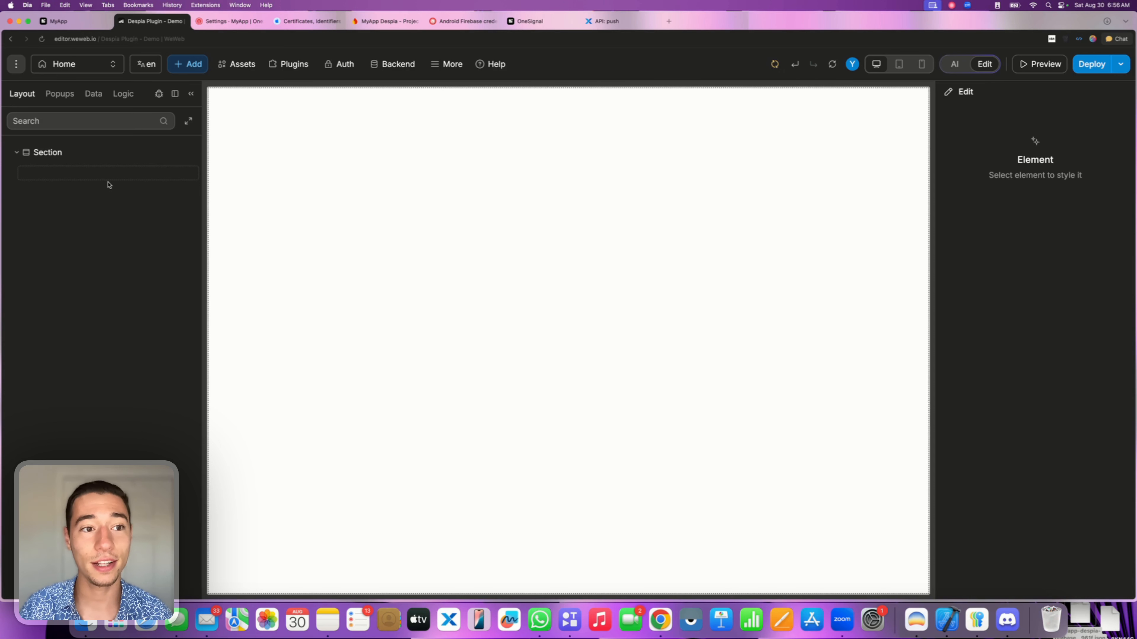
# Confirm in Assets > Libraries that DESPIA - PROVIDER v4 is already added.
pyautogui.click(236, 64)
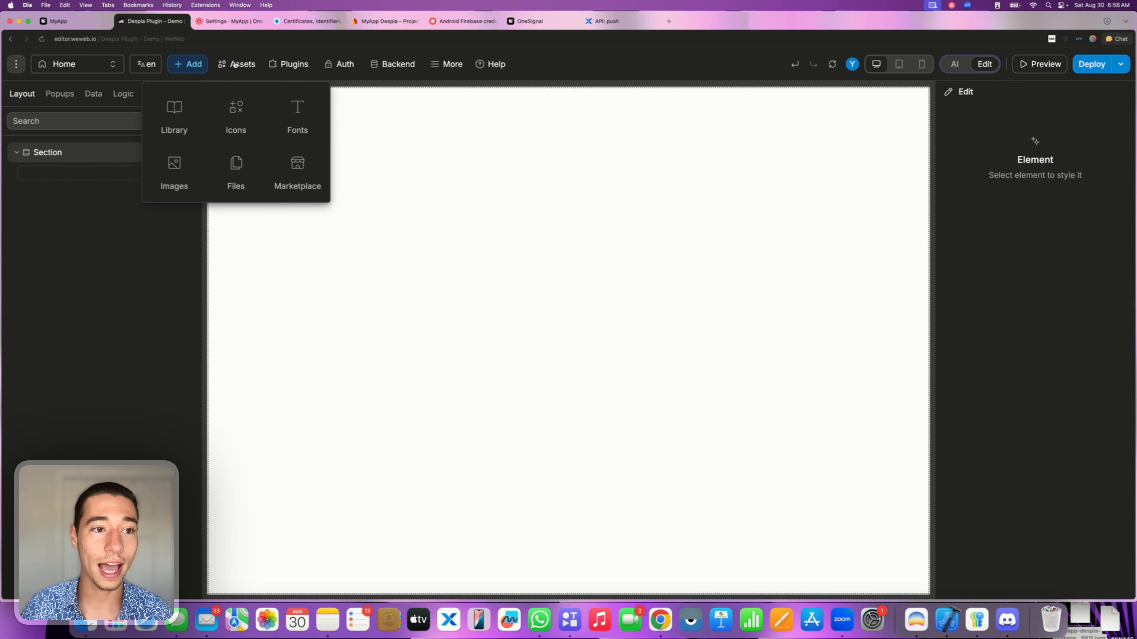
pyautogui.click(177, 112)
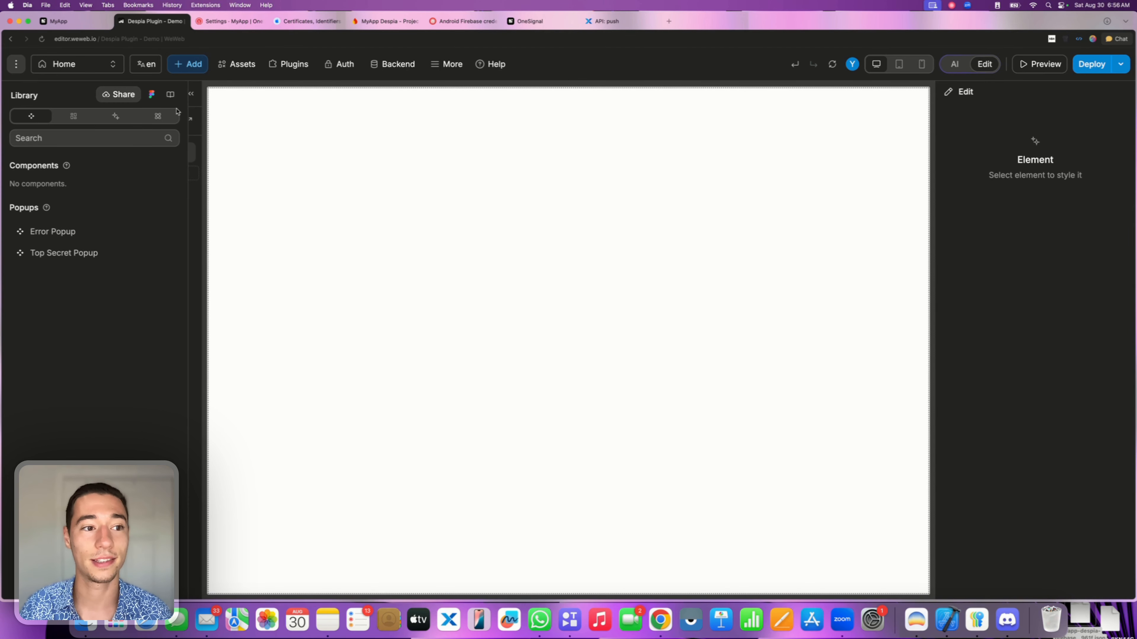
pyautogui.click(169, 94)
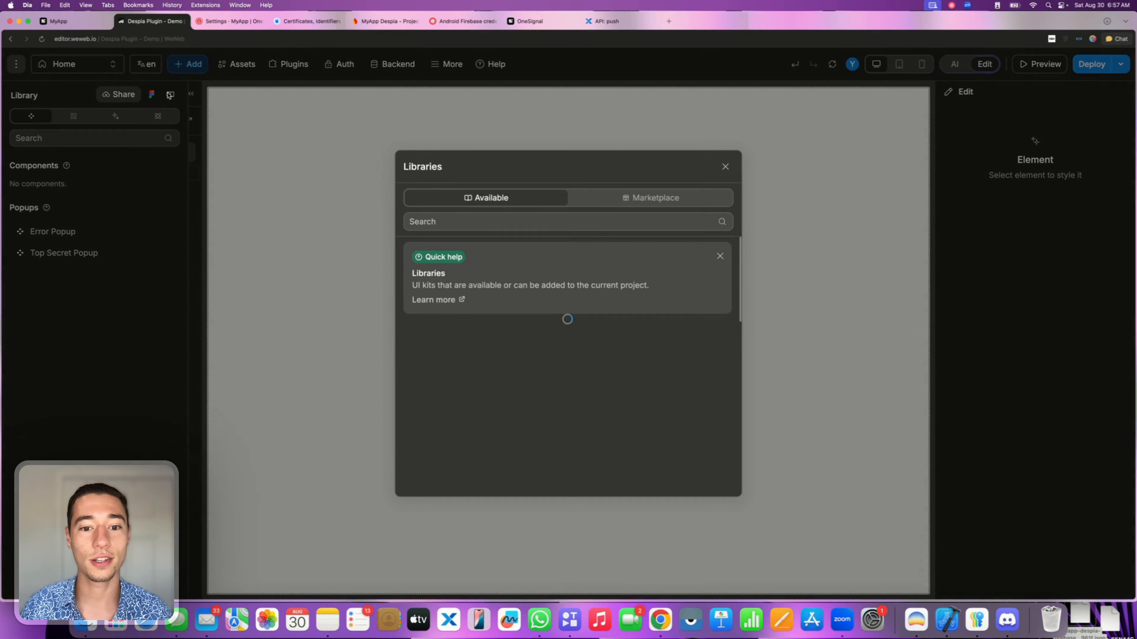
pyautogui.click(478, 221)
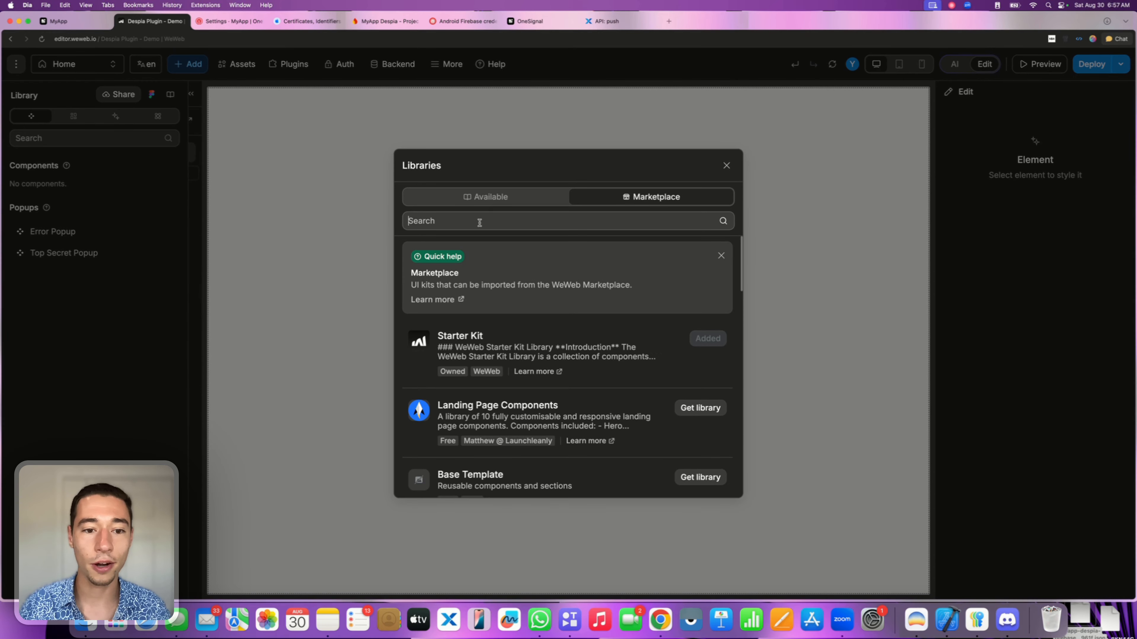
pyautogui.write('Despia')
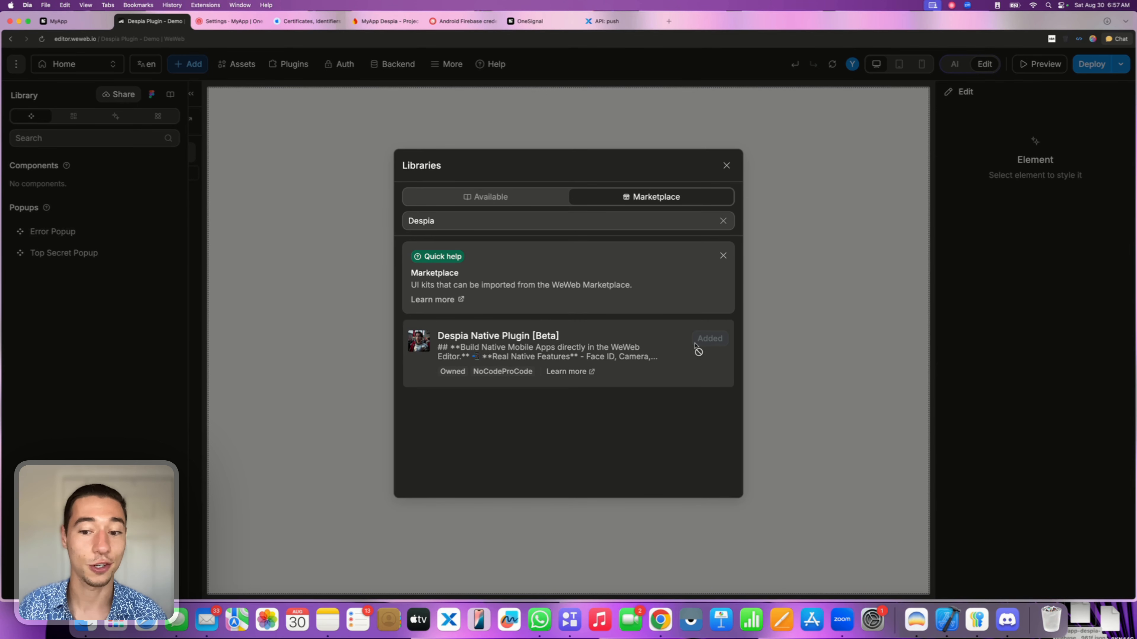
pyautogui.click(490, 197)
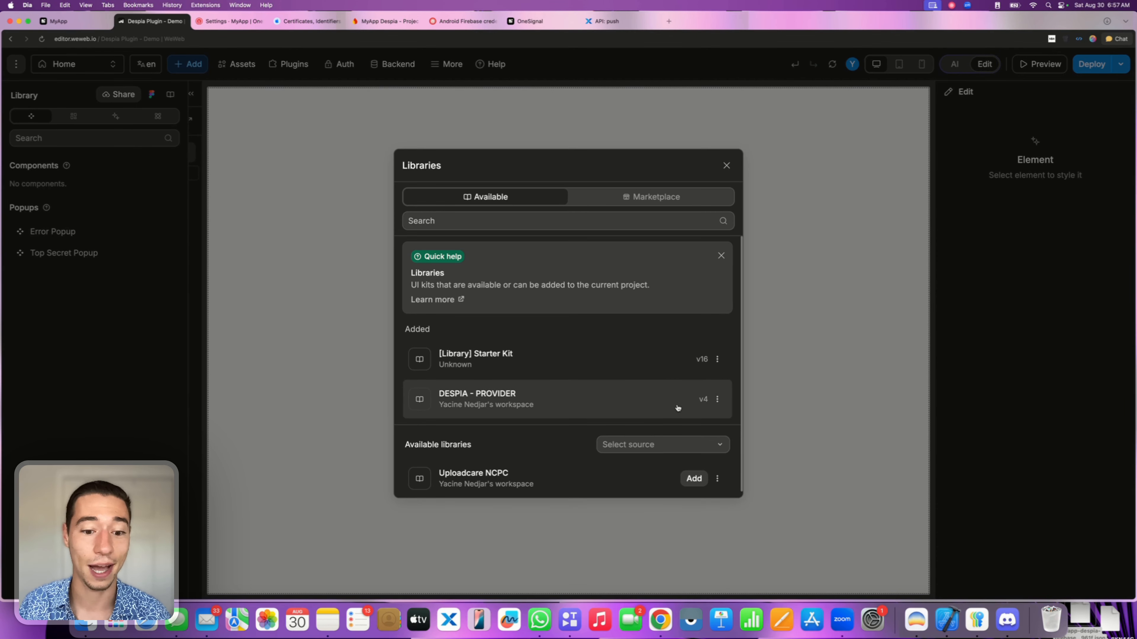
pyautogui.click(725, 166)
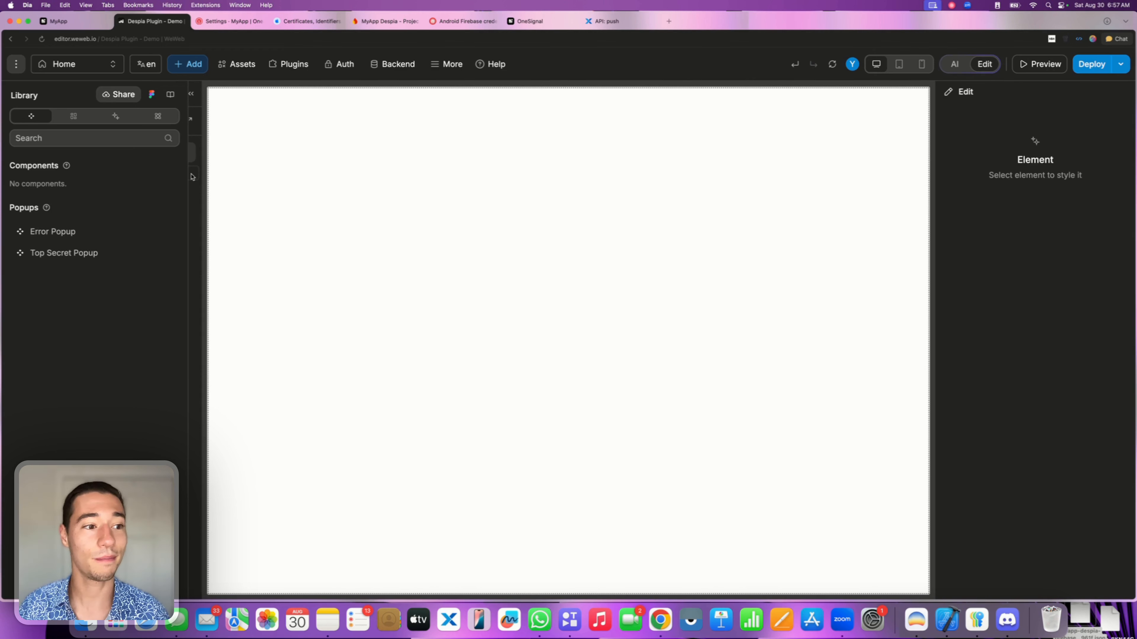
pyautogui.click(274, 185)
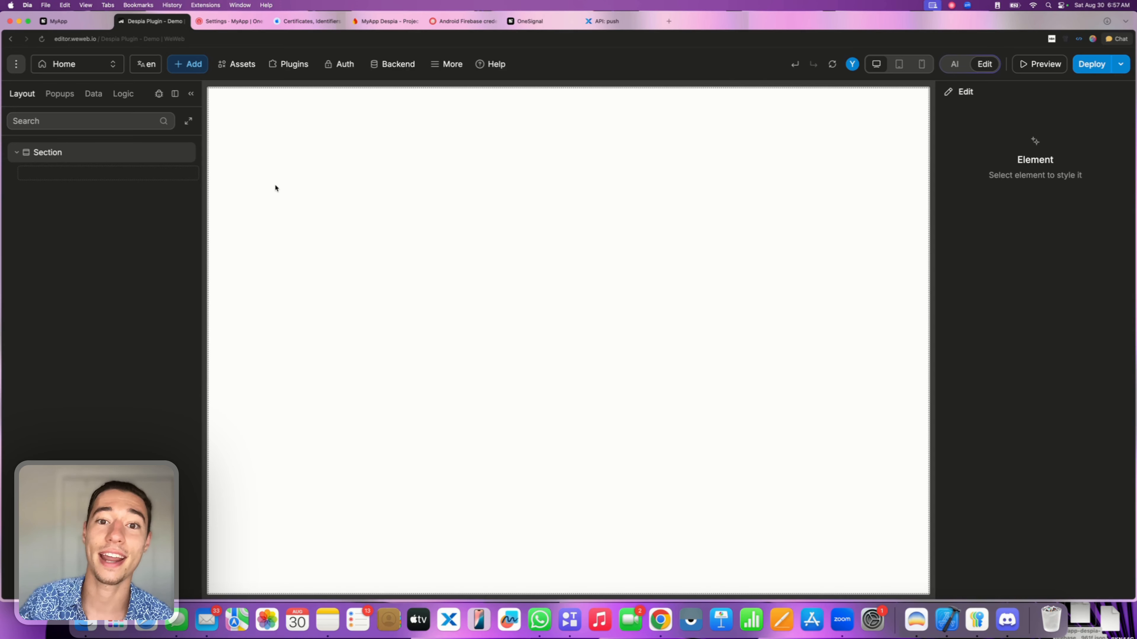
# Drag the Despia Plugin from Assets back into the Home page Section.
pyautogui.click(275, 187)
pyautogui.click(189, 65)
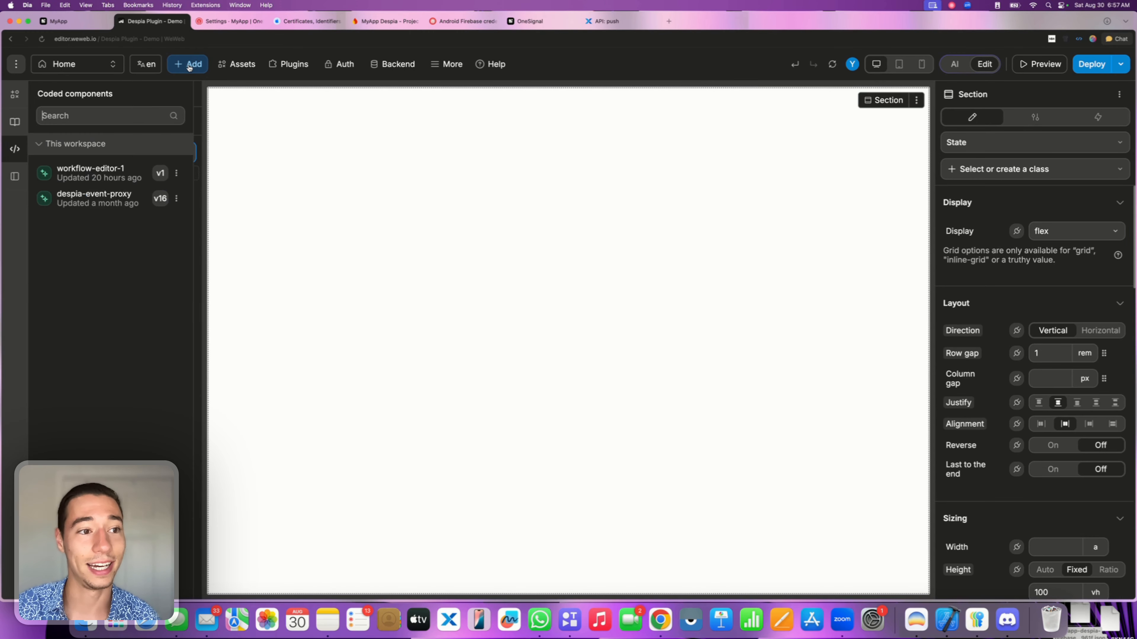
pyautogui.click(15, 122)
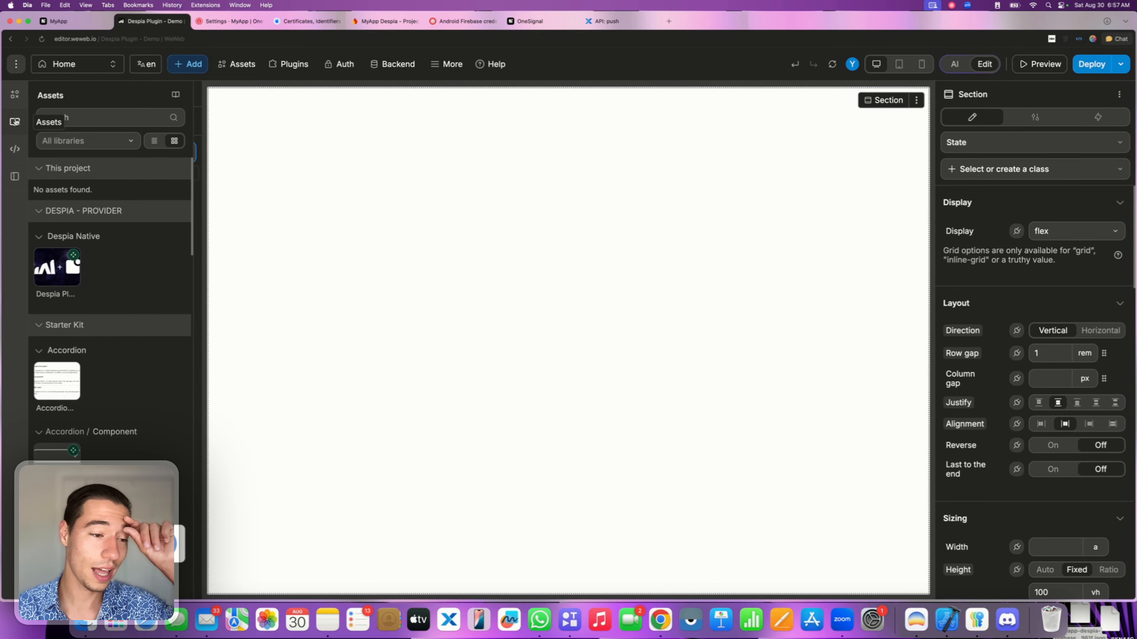
pyautogui.moveTo(56, 267); pyautogui.dragTo(371, 106)
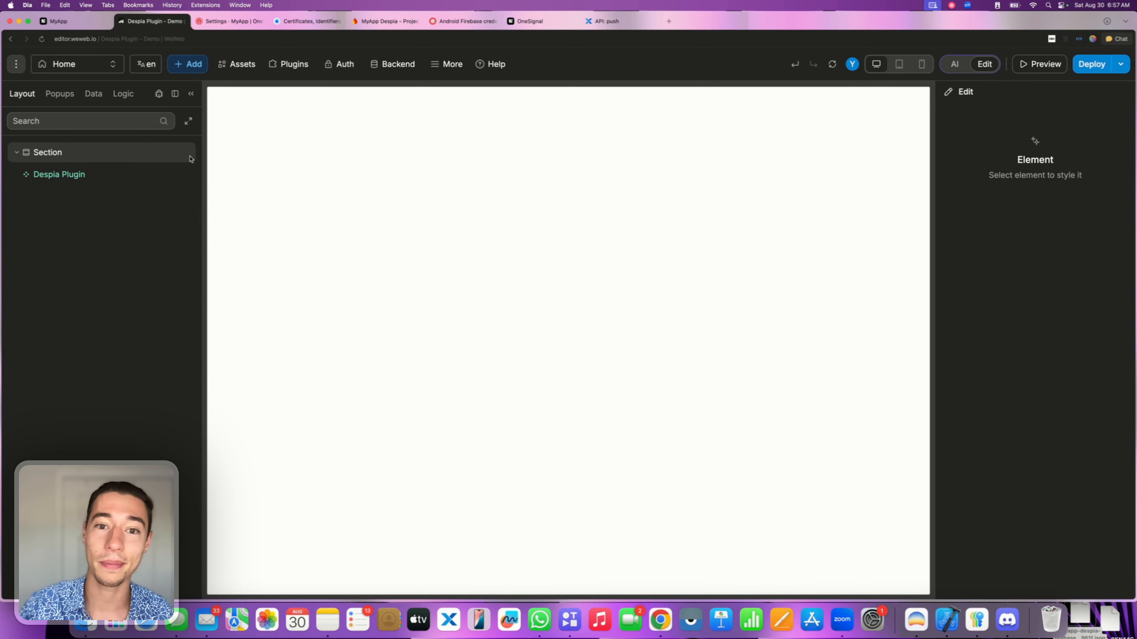
# Add an Input field from Basics into the Section.
pyautogui.click(312, 193)
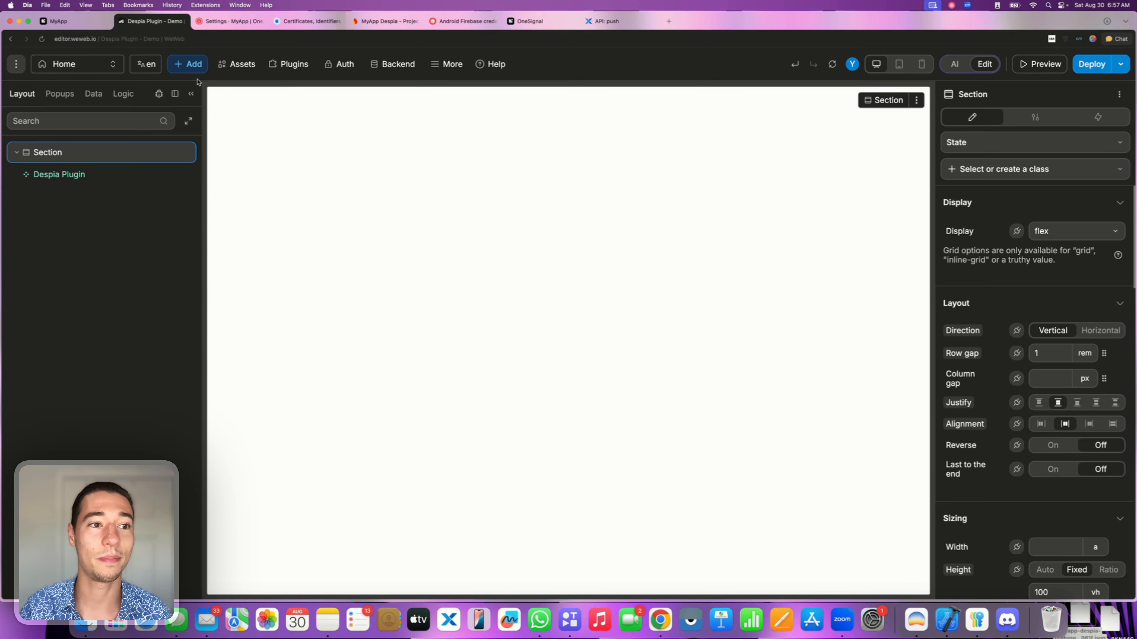
pyautogui.click(182, 66)
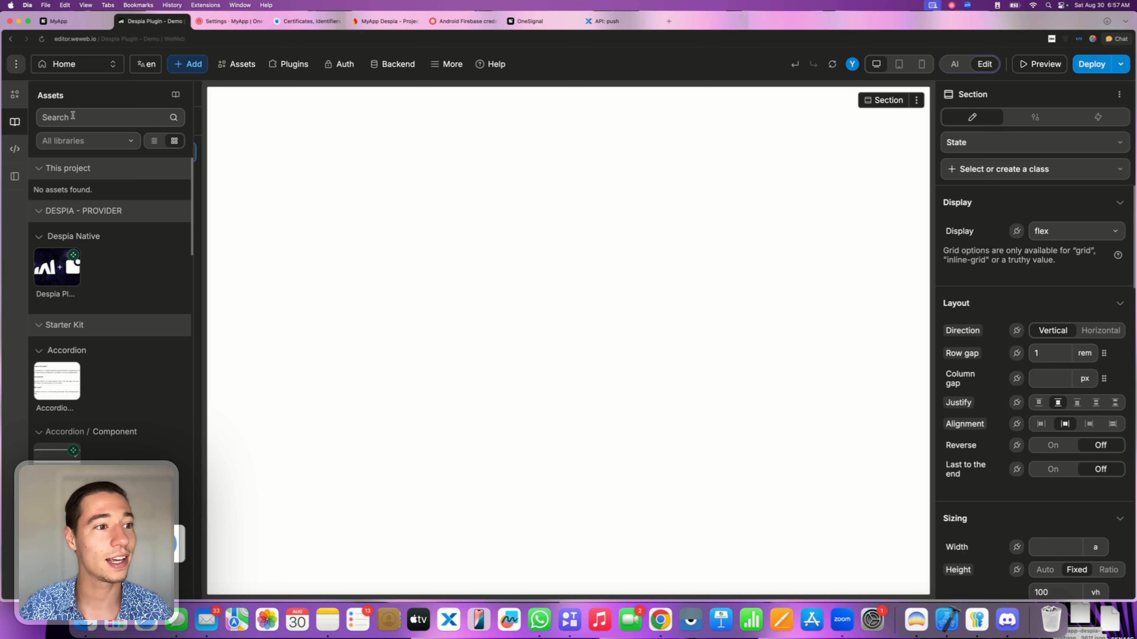
pyautogui.click(13, 98)
pyautogui.write('inp')
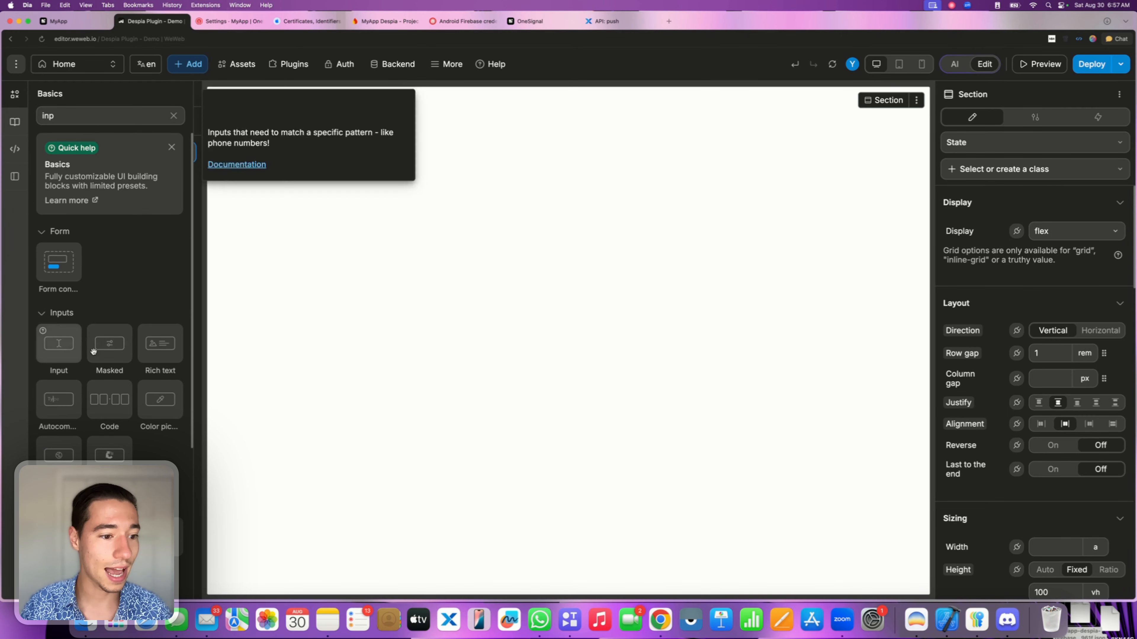
pyautogui.moveTo(92, 331); pyautogui.dragTo(535, 345)
pyautogui.click(548, 341)
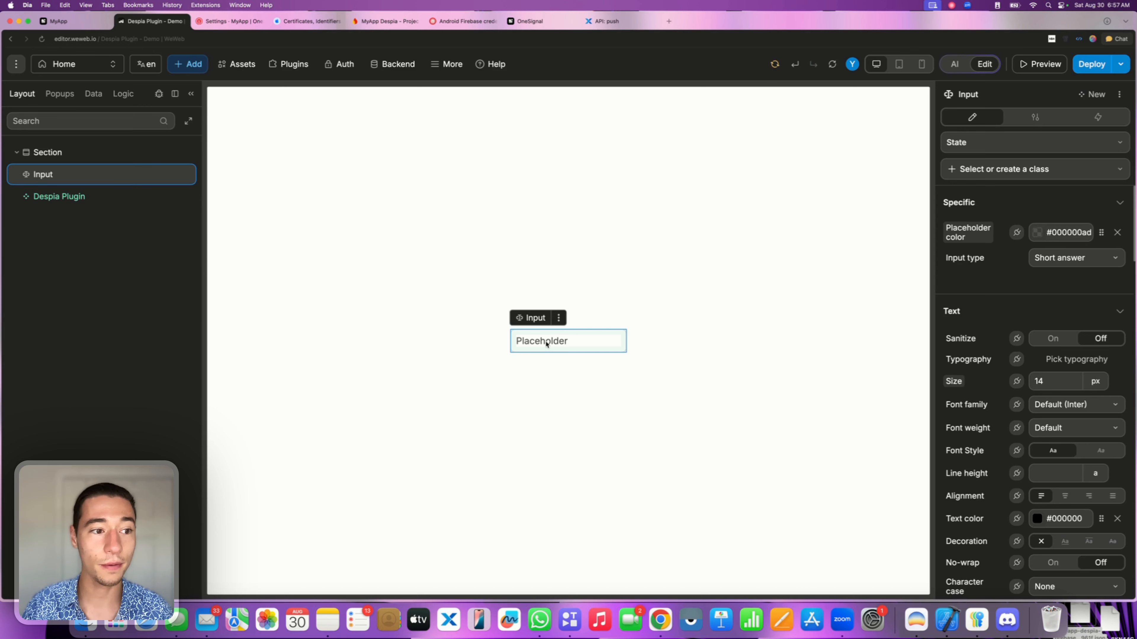
# Move Despia Plugin above the Input and bind the Input's initial value to onesignalplayerid.
pyautogui.moveTo(84, 198)
pyautogui.mouseDown()
pyautogui.moveTo(84, 163)
pyautogui.moveTo(77, 182)
pyautogui.mouseUp()
pyautogui.click(68, 197)
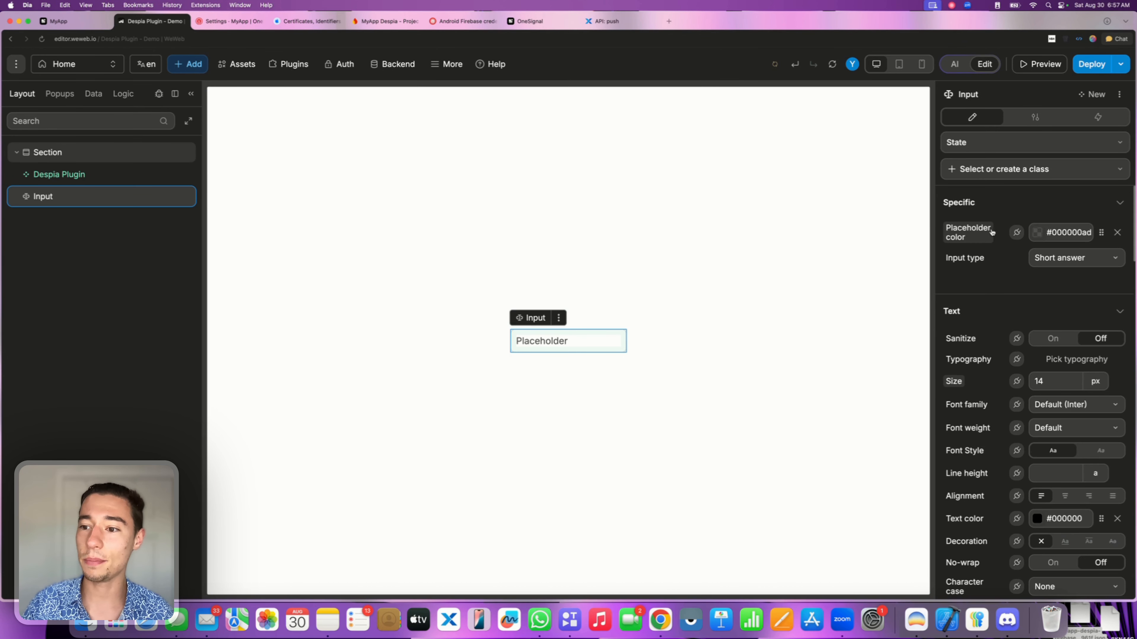
pyautogui.click(1035, 118)
pyautogui.click(1017, 230)
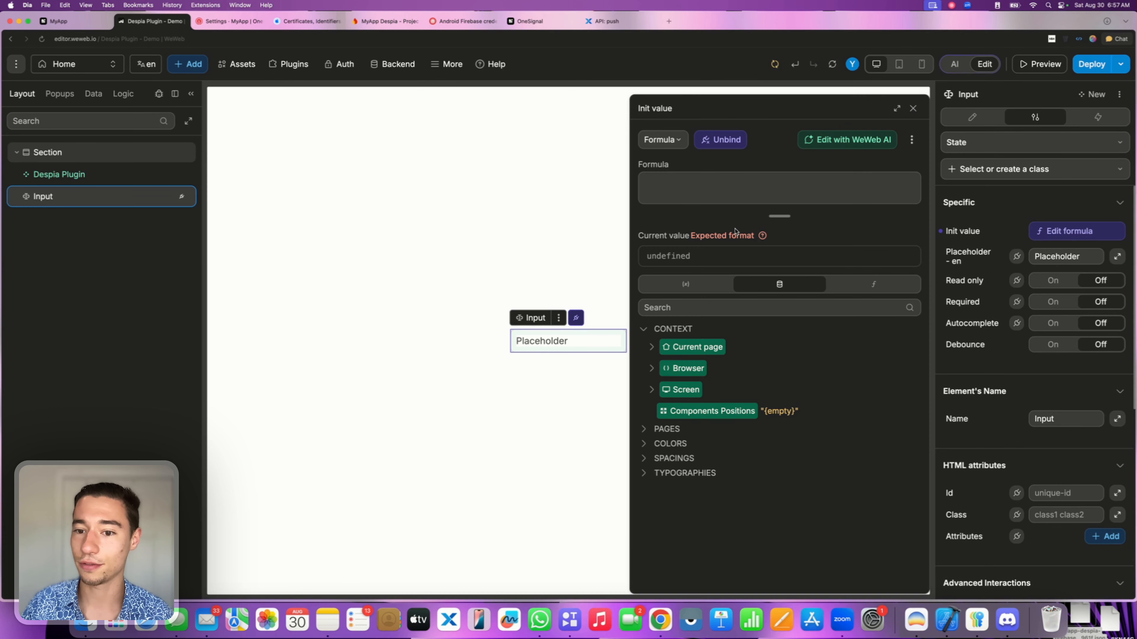
pyautogui.click(680, 287)
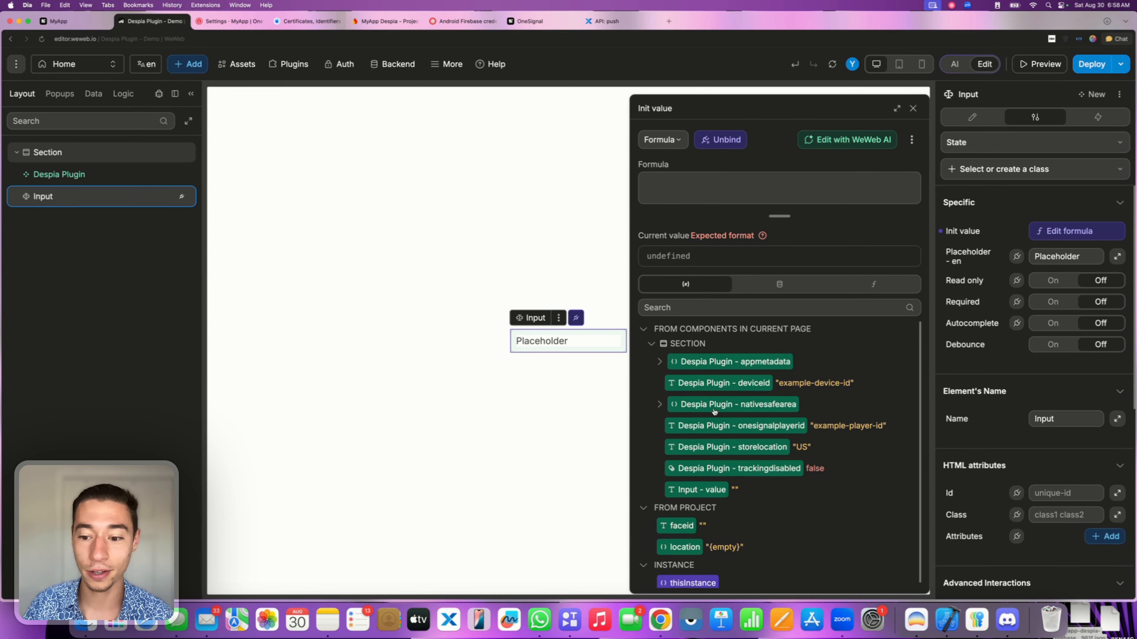
pyautogui.moveTo(706, 425); pyautogui.dragTo(737, 192)
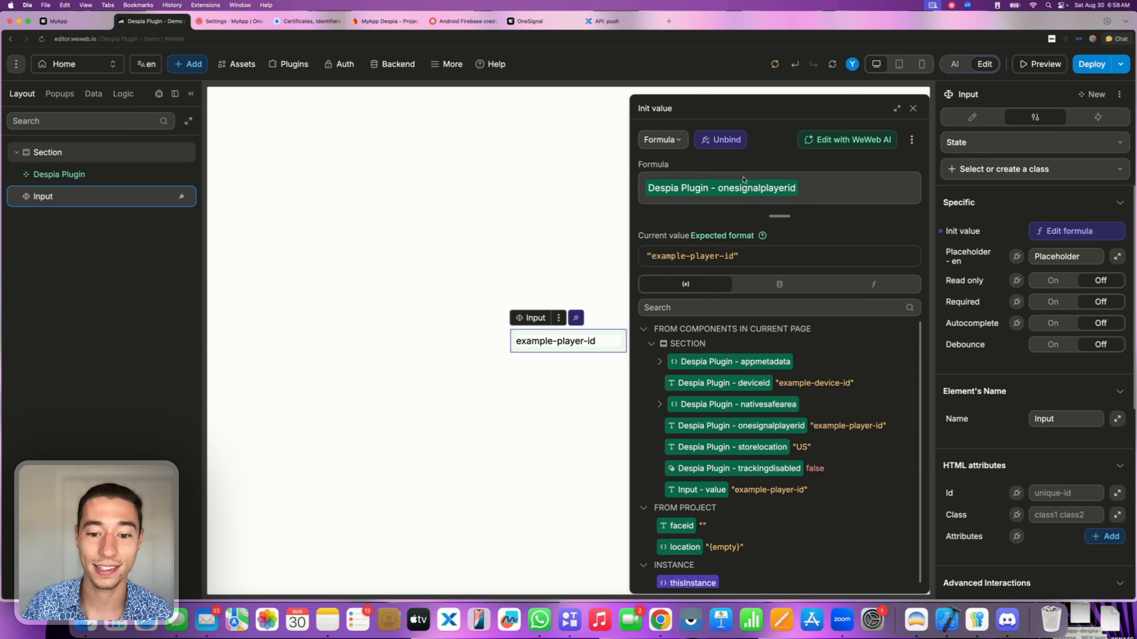
pyautogui.click(912, 109)
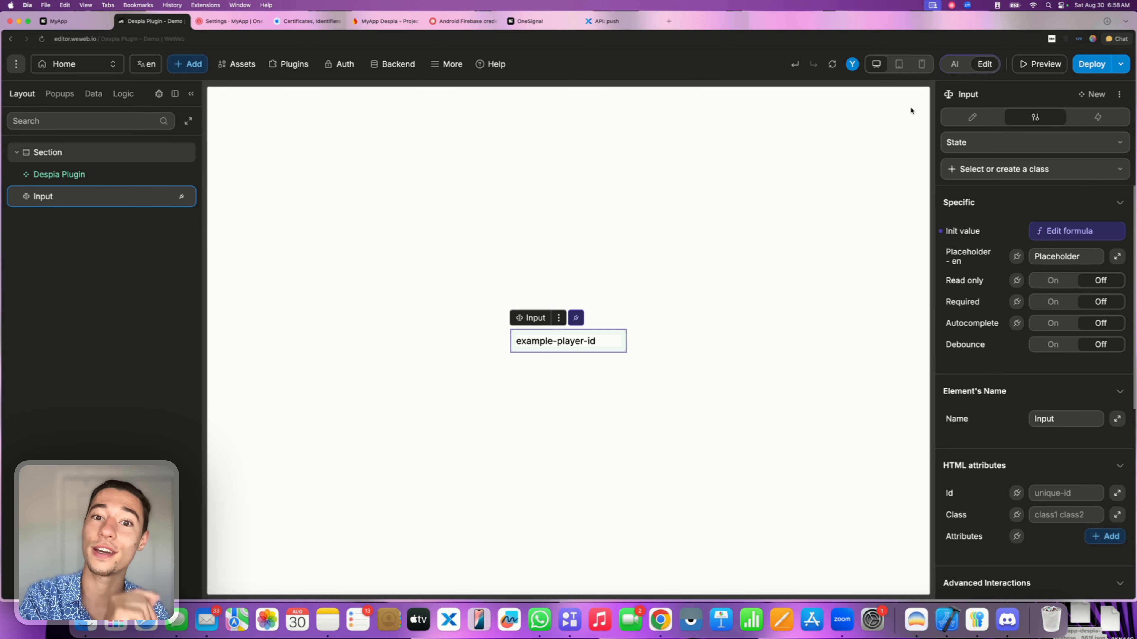
# Publish the WeWeb project to its subdomain with the description 'new'.
pyautogui.click(1096, 64)
pyautogui.click(962, 178)
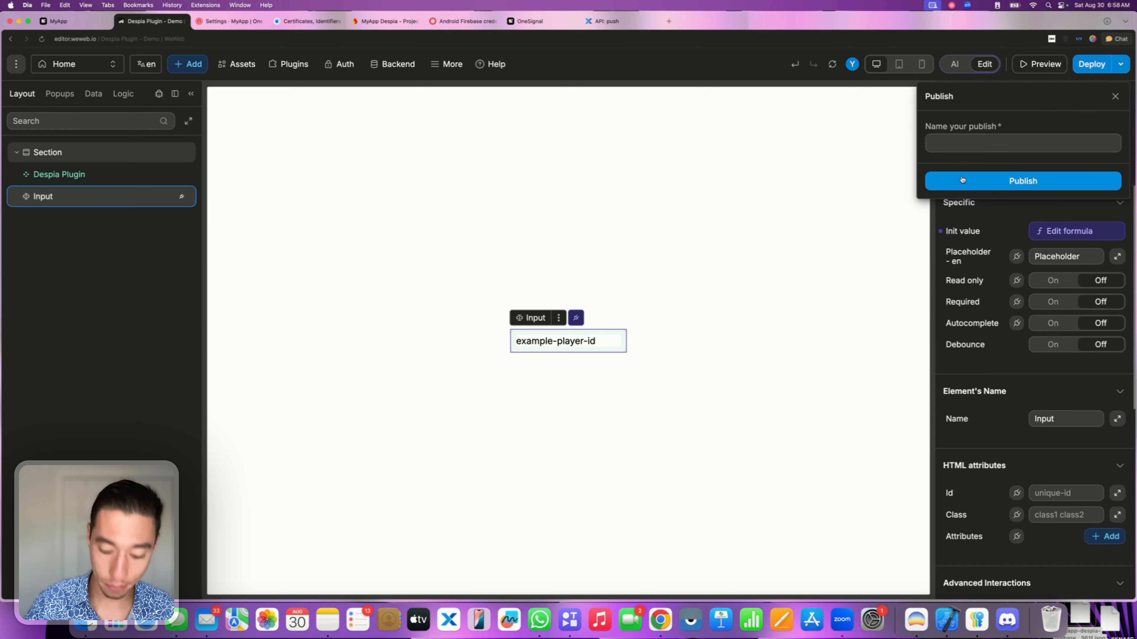
pyautogui.write('new')
pyautogui.press('Return')
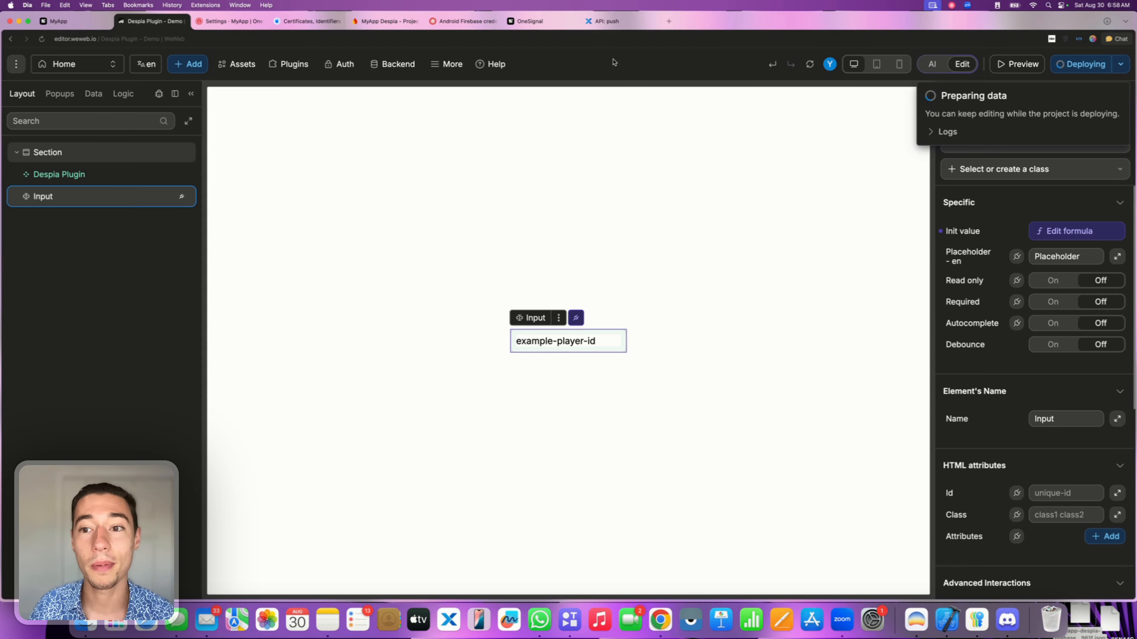
# Review Despia Studio's App Start URL, Display Name and iOS Application ID values.
pyautogui.click(72, 22)
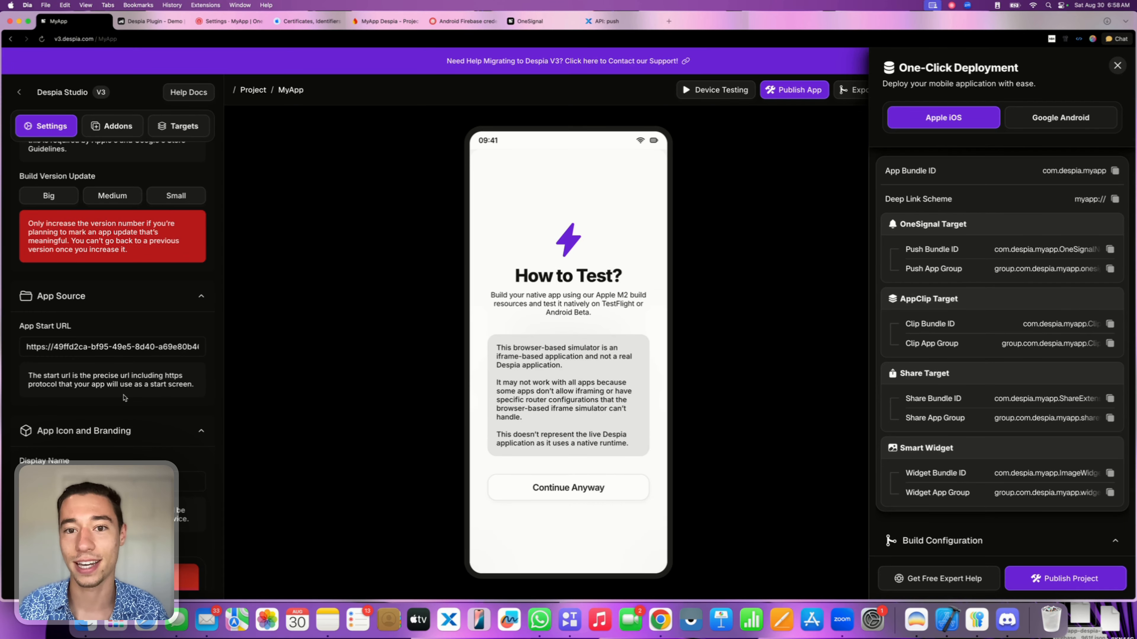
pyautogui.tripleClick(122, 348)
pyautogui.scroll(-5, 121, 354)
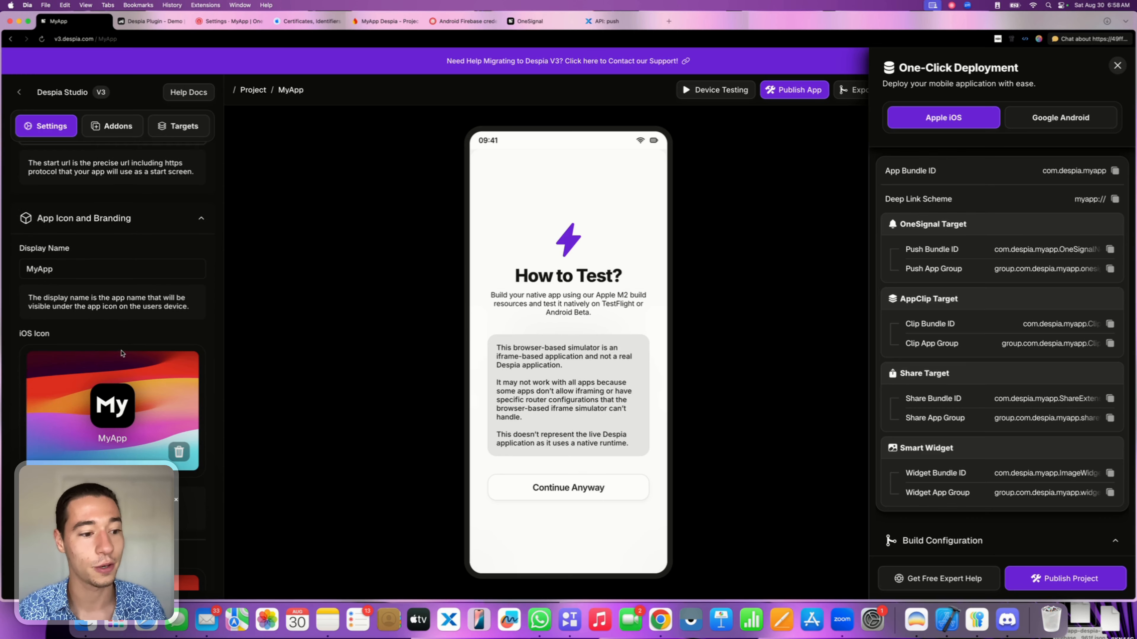
pyautogui.tripleClick(79, 261)
pyautogui.scroll(-8, 113, 367)
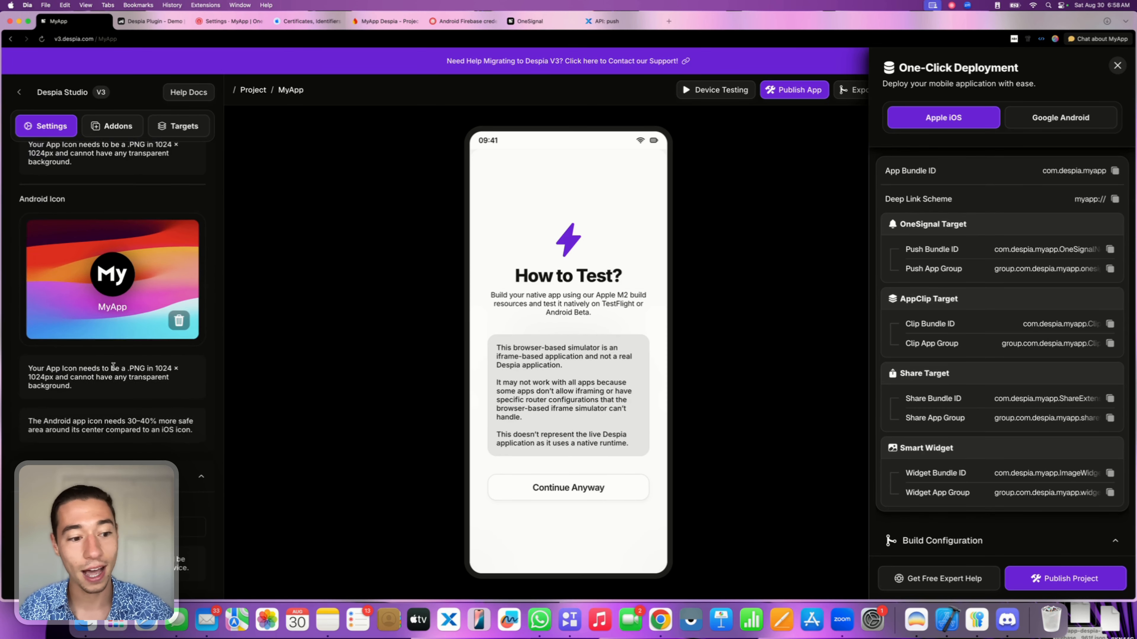
pyautogui.scroll(-10, 113, 367)
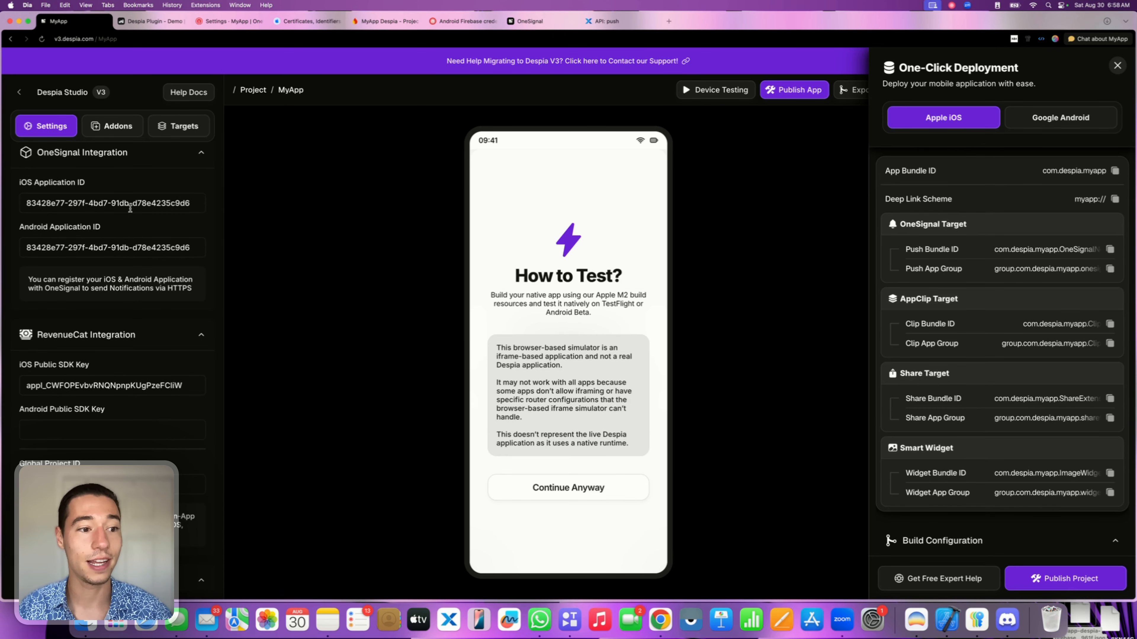
pyautogui.tripleClick(131, 209)
pyautogui.scroll(1, 141, 199)
pyautogui.click(151, 205)
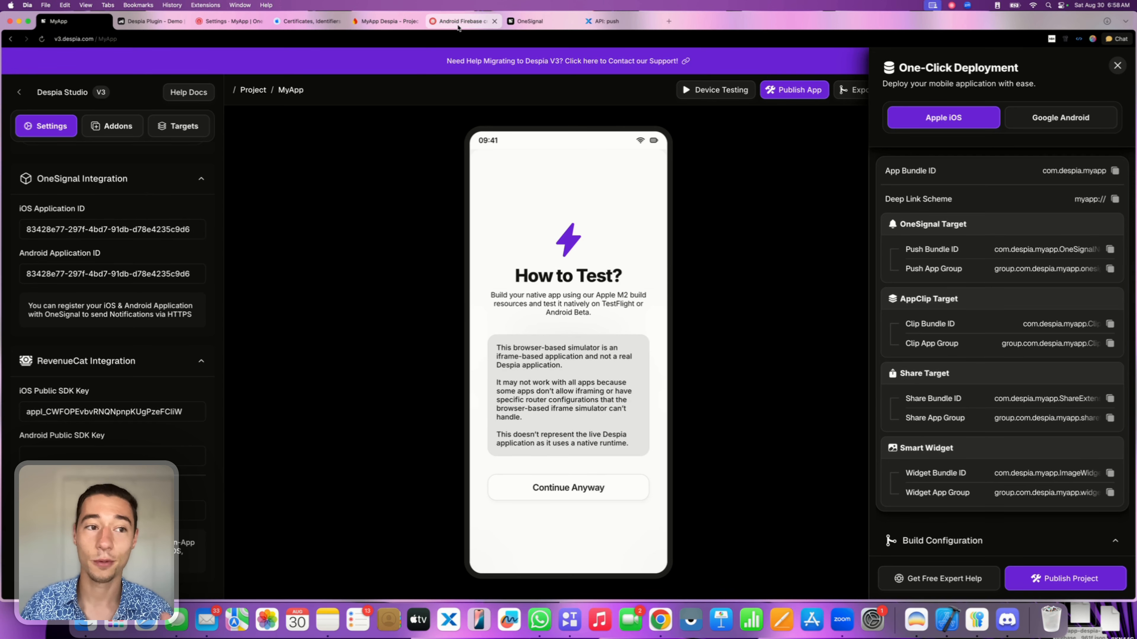
# Expand the WeWeb deploy logs to confirm the v37 publish finished.
pyautogui.click(155, 22)
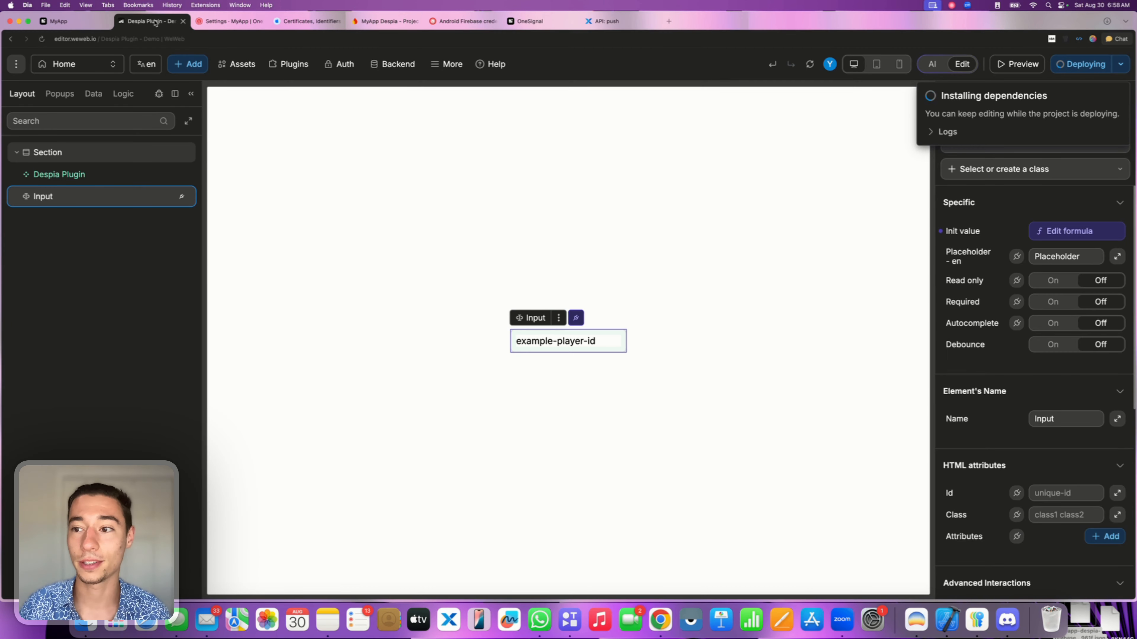
pyautogui.click(931, 134)
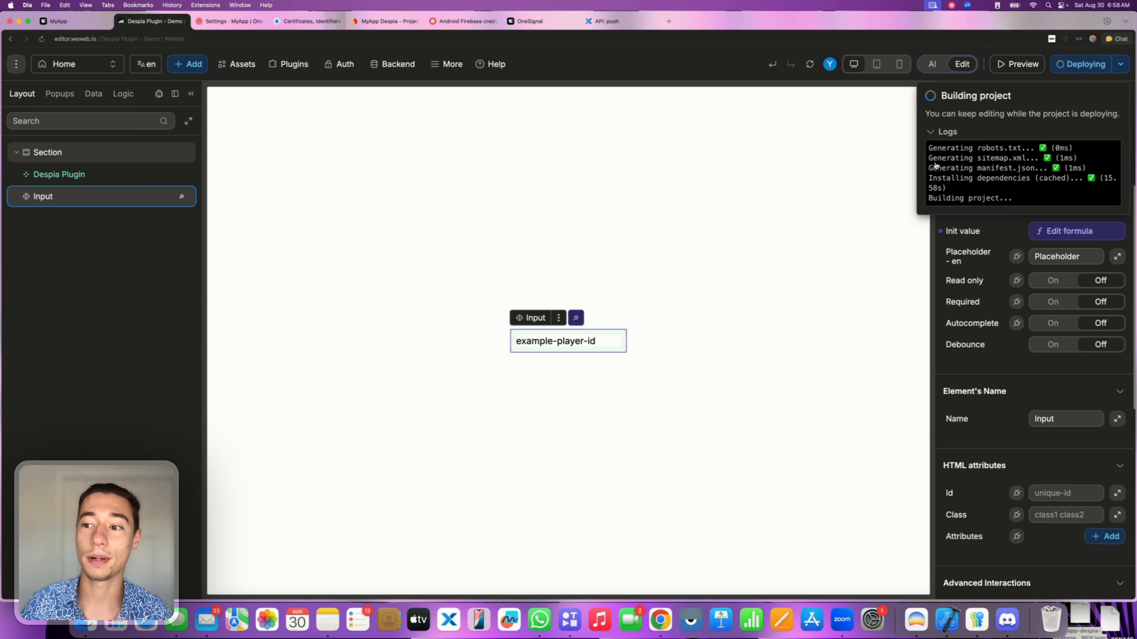
pyautogui.moveTo(944, 162)
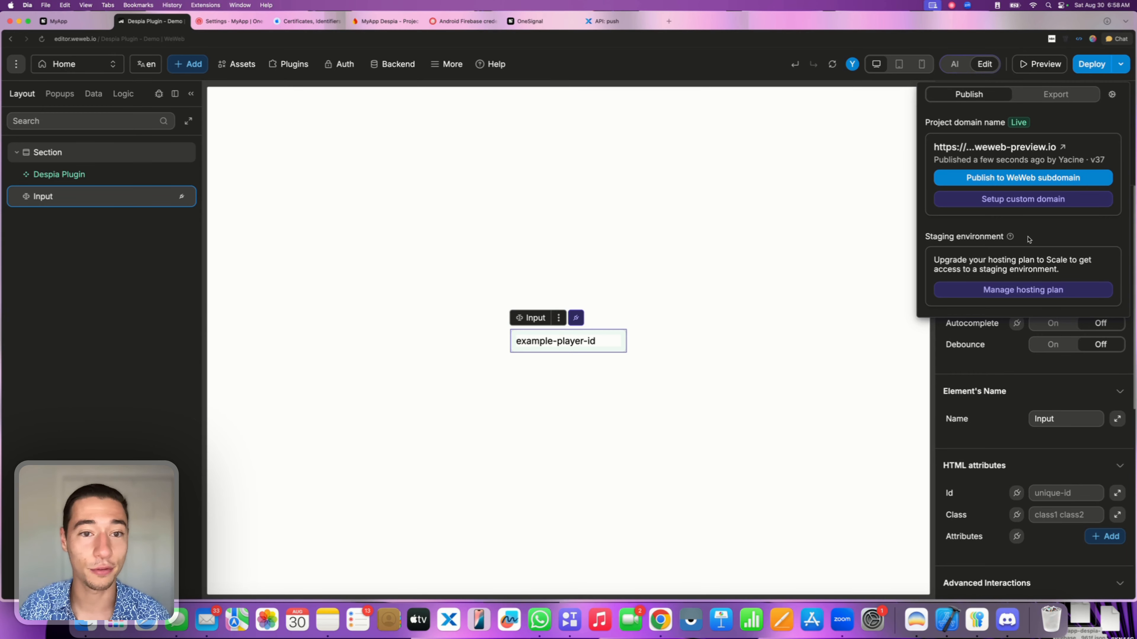
pyautogui.click(72, 22)
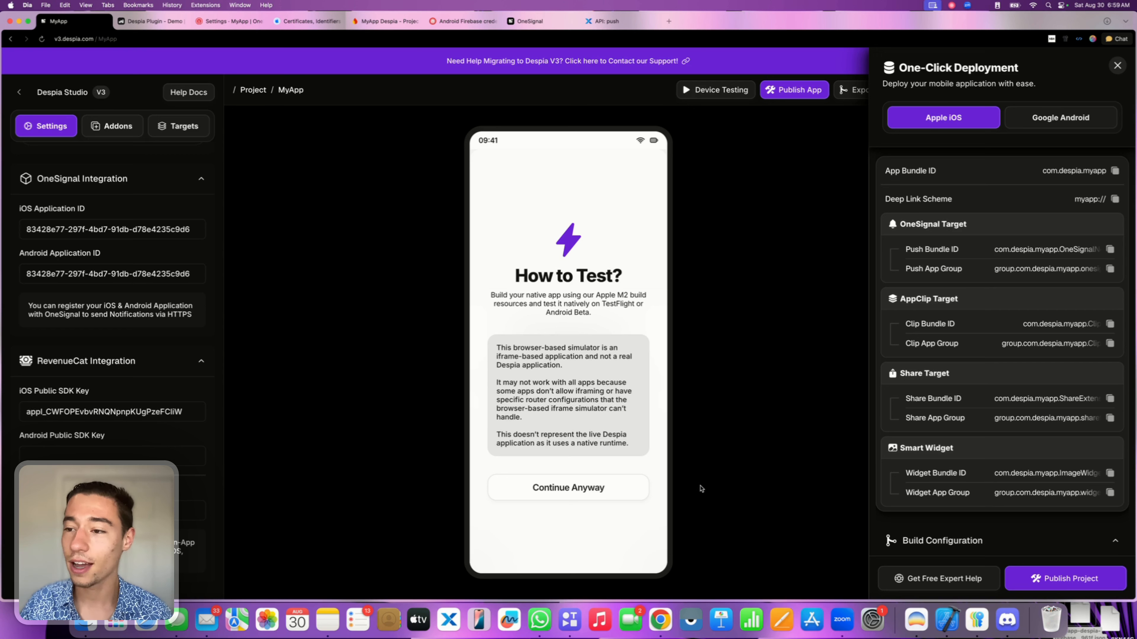
# Start a new MyApp iOS build with Publish Project in Despia Studio.
pyautogui.click(1117, 66)
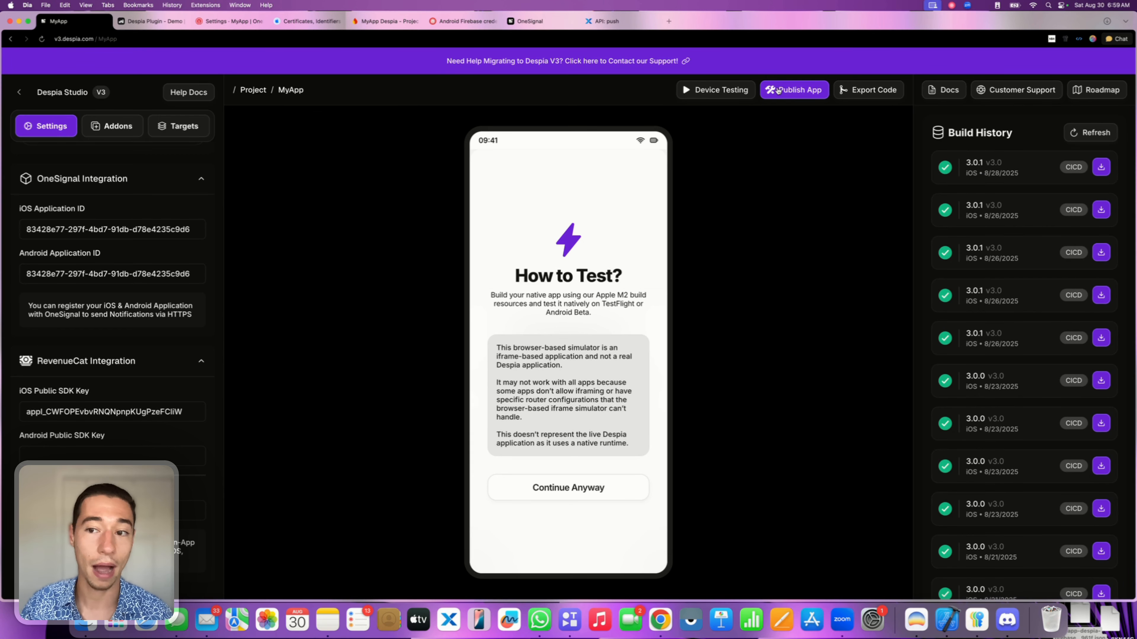
pyautogui.click(788, 98)
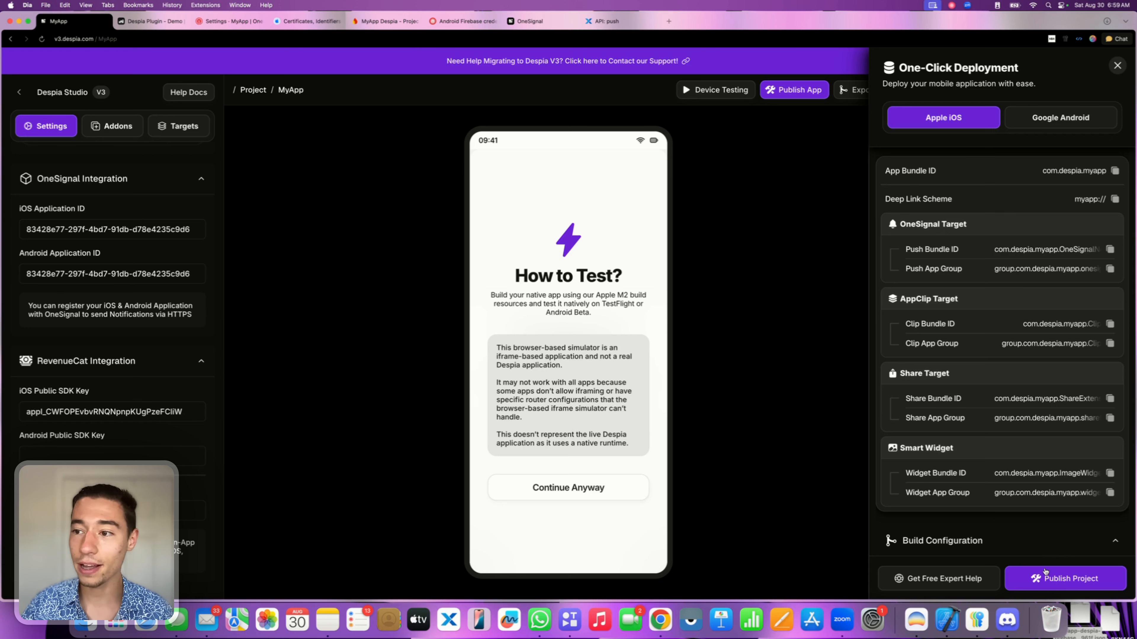
pyautogui.click(1054, 578)
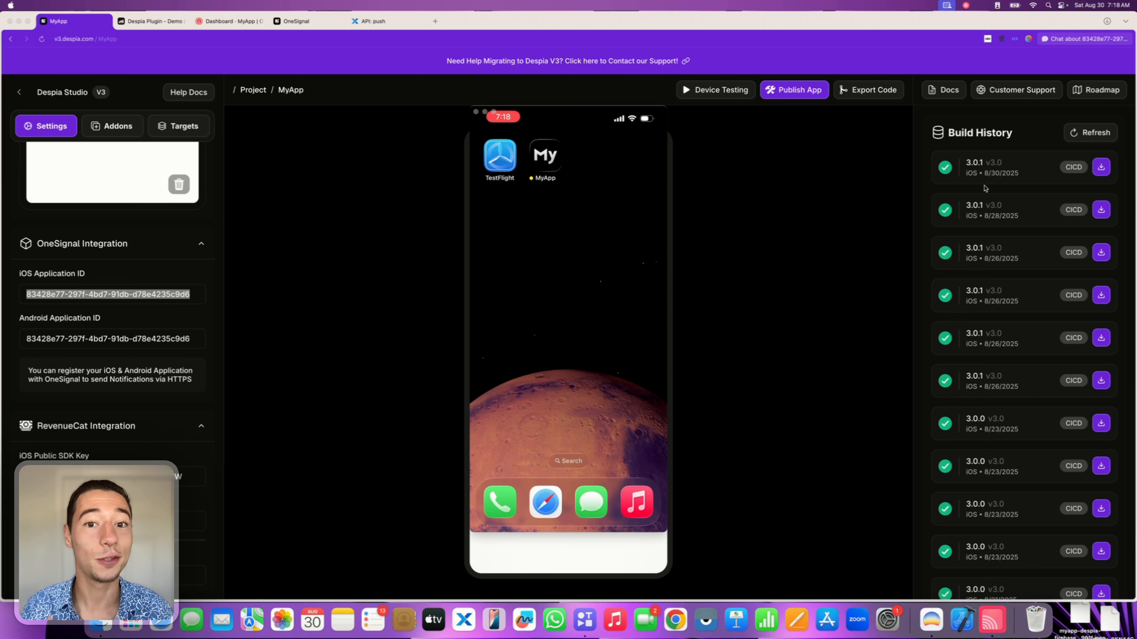
# Launch MyApp on the mirrored iPhone to show its OneSignal player ID.
pyautogui.click(501, 166)
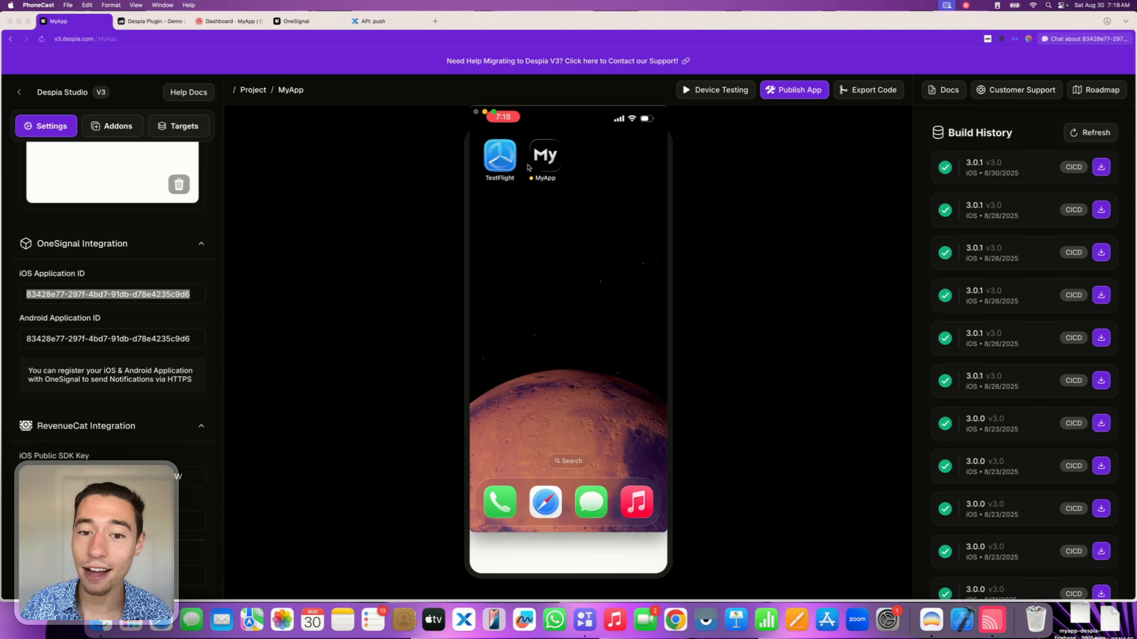
pyautogui.click(551, 165)
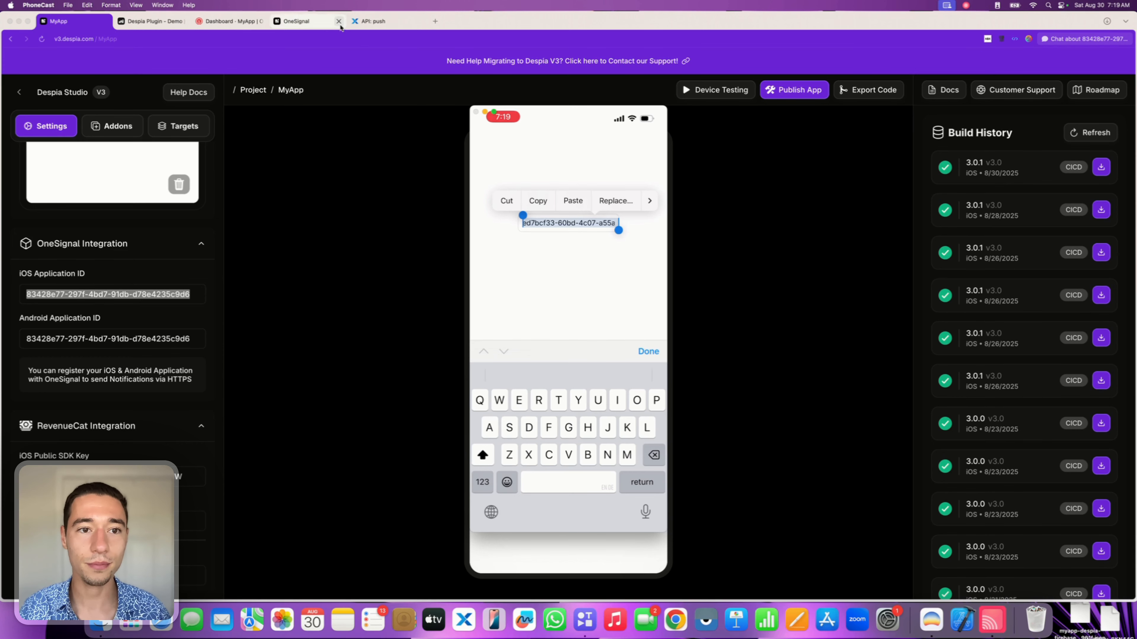
# Copy the OneSignal curl example for sending a custom push from the Despia Docs.
pyautogui.click(286, 20)
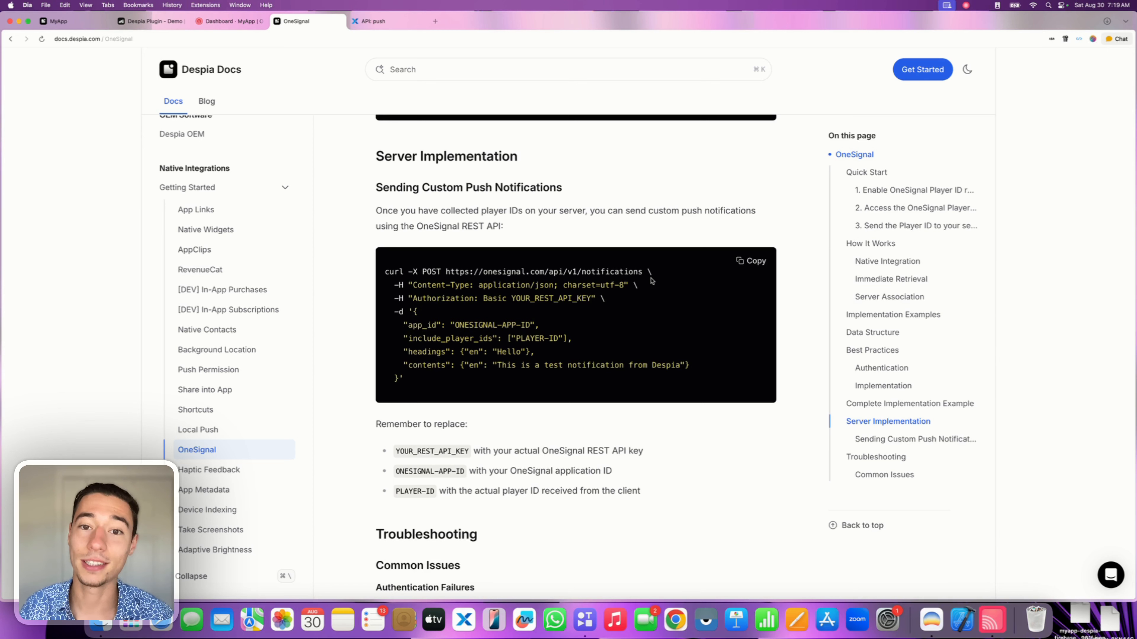
pyautogui.click(745, 261)
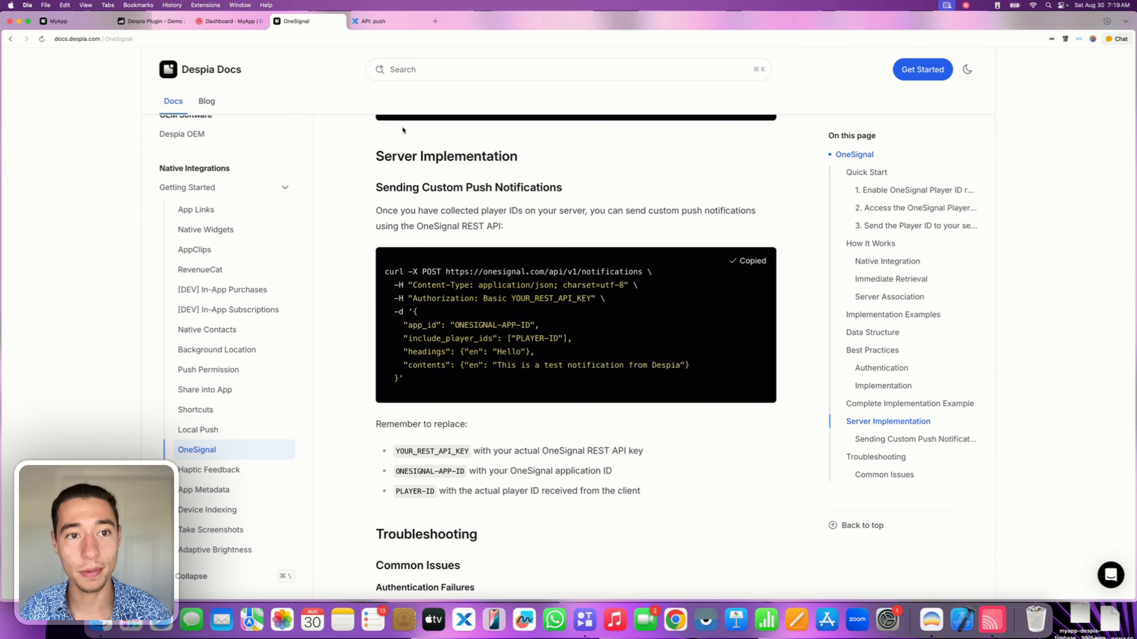
pyautogui.click(378, 22)
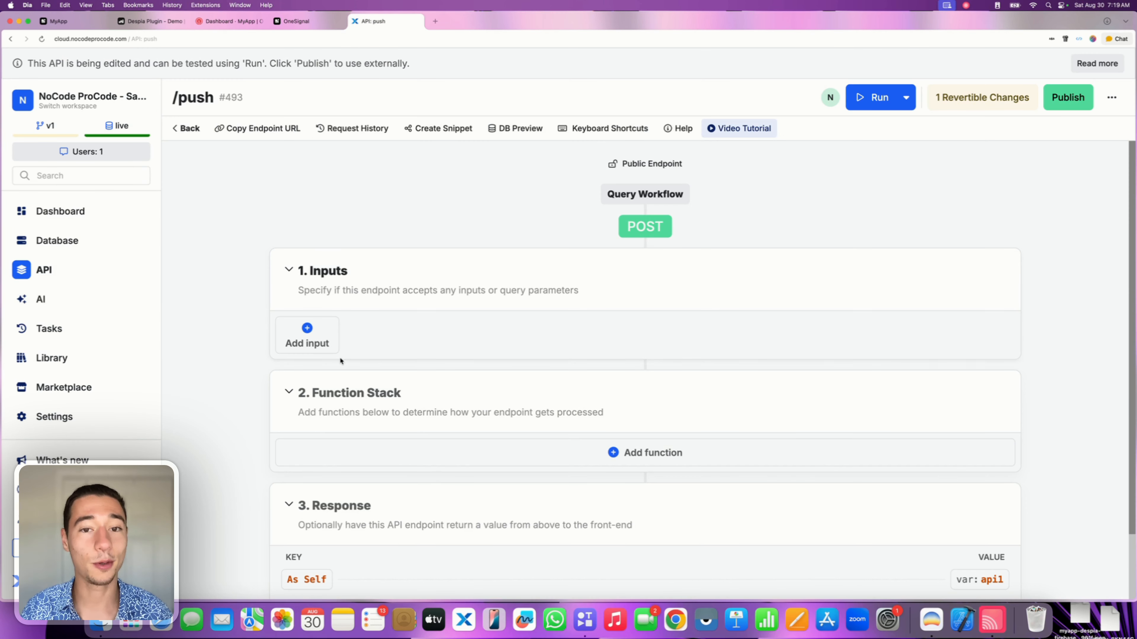
# Add an External API Request to /push, imported from the copied OneSignal curl command.
pyautogui.scroll(-1, 371, 361)
pyautogui.click(617, 417)
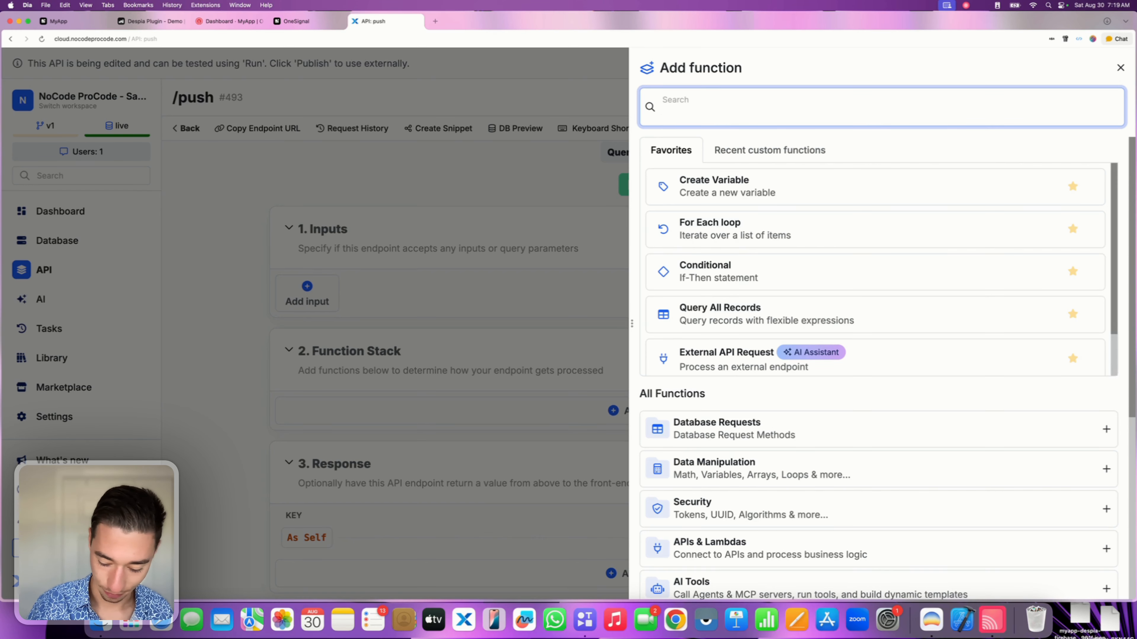
pyautogui.write('api')
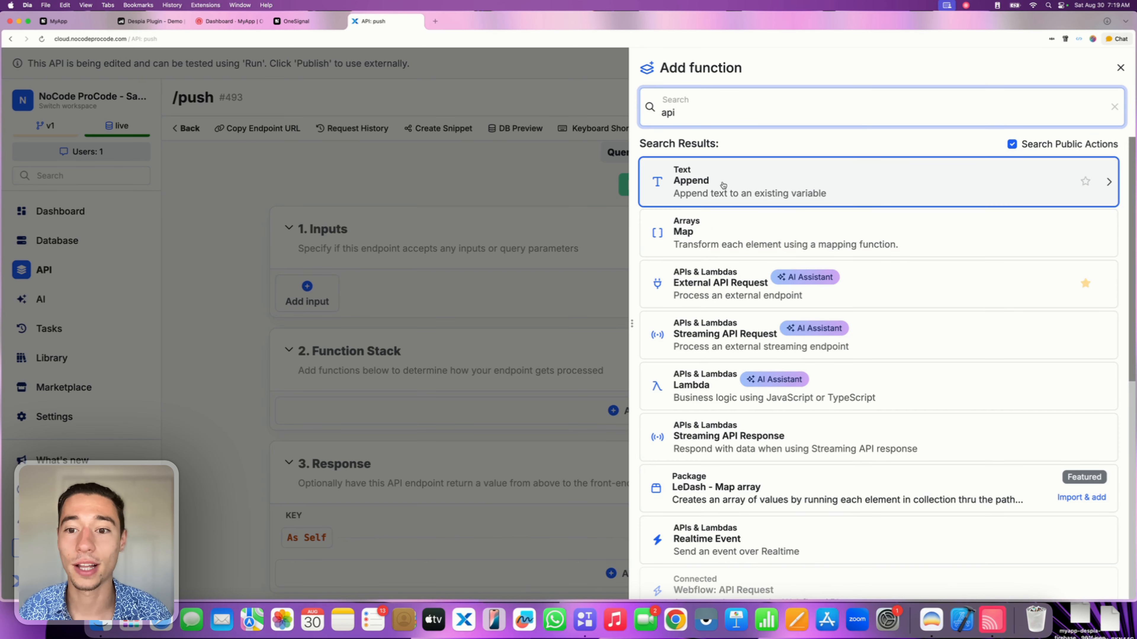
pyautogui.click(703, 287)
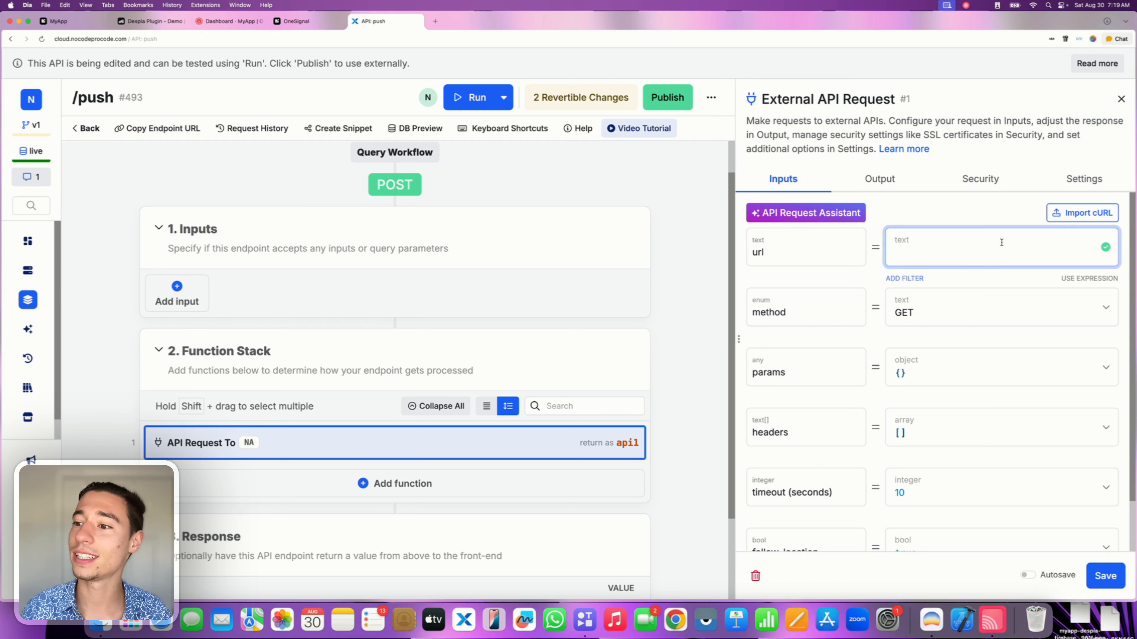
pyautogui.click(1083, 212)
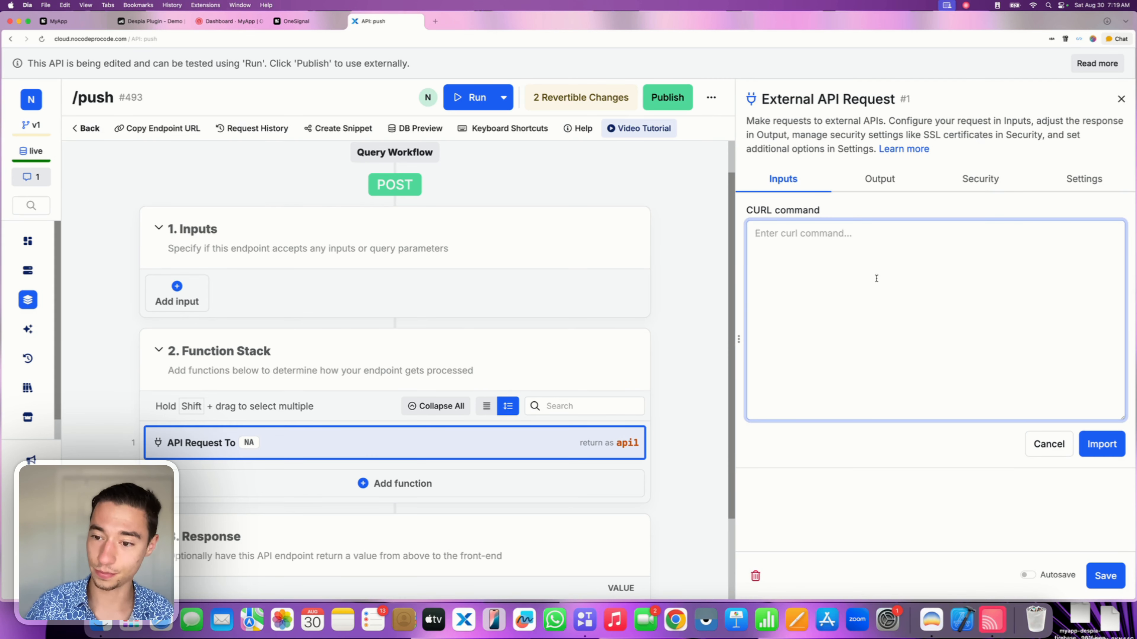
pyautogui.press('super+v')
pyautogui.click(1086, 444)
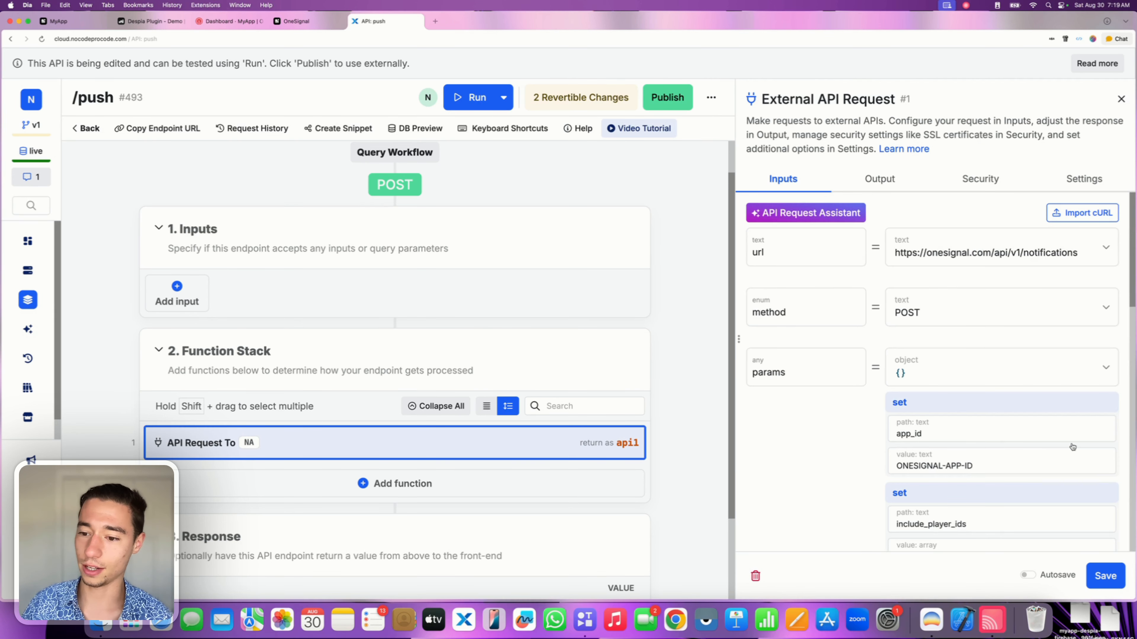
# Clear the ONESIGNAL-APP-ID placeholder from the request's app_id value.
pyautogui.scroll(-5, 983, 430)
pyautogui.click(958, 268)
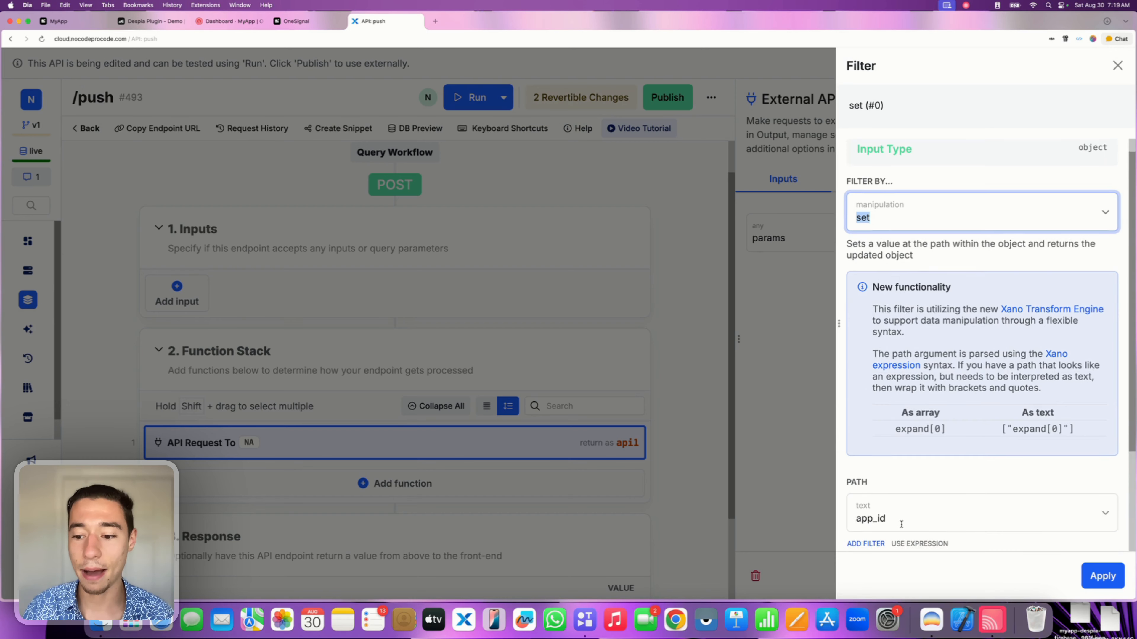
pyautogui.scroll(-3, 901, 524)
pyautogui.click(908, 459)
pyautogui.press('super+a')
pyautogui.press('BackSpace')
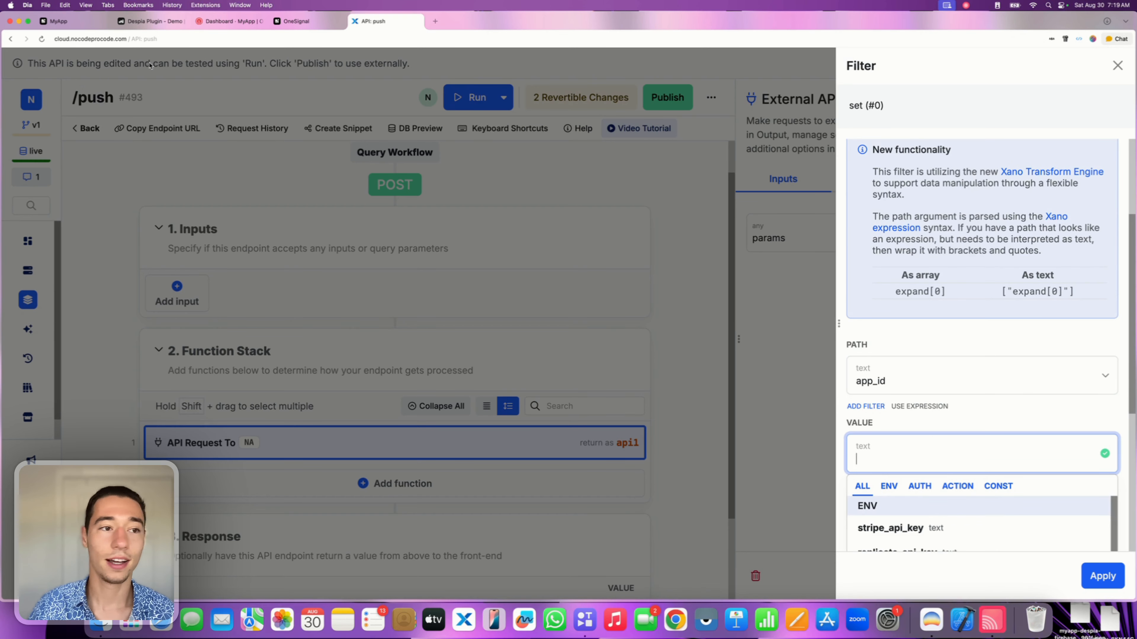
pyautogui.click(56, 21)
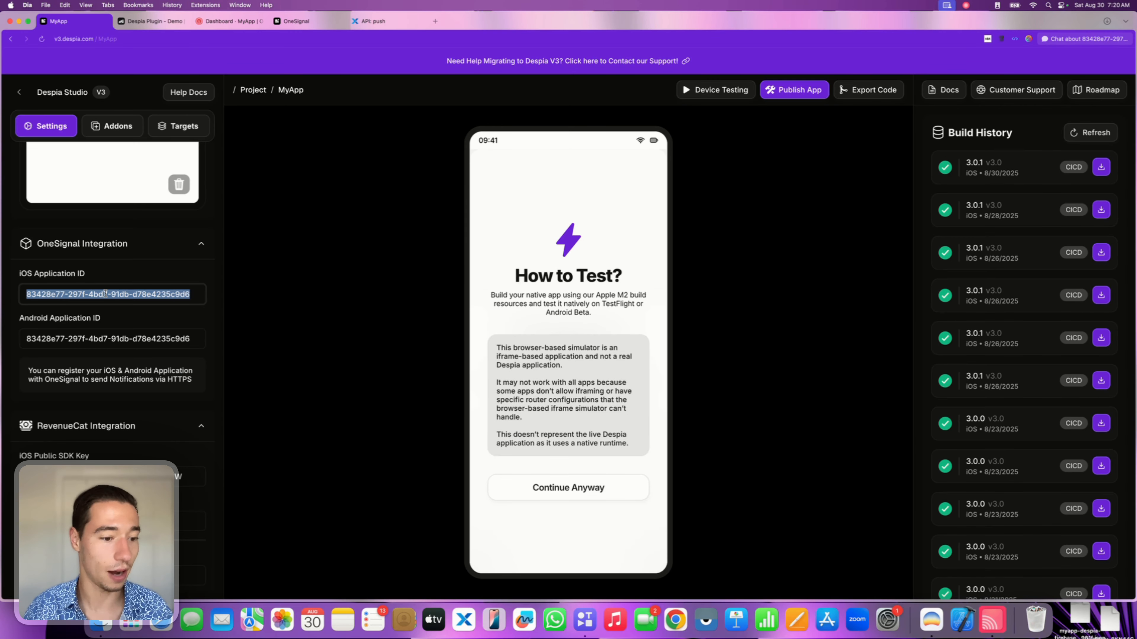
# Copy the iOS Application ID from Despia Studio's OneSignal settings.
pyautogui.press('super+c')
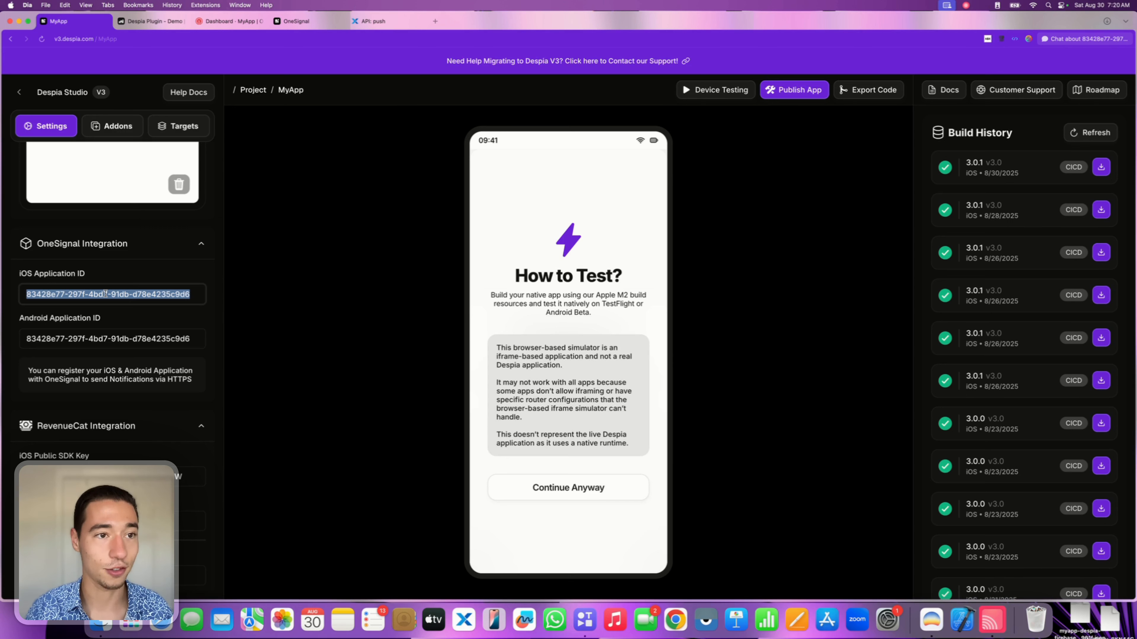
pyautogui.tripleClick(103, 339)
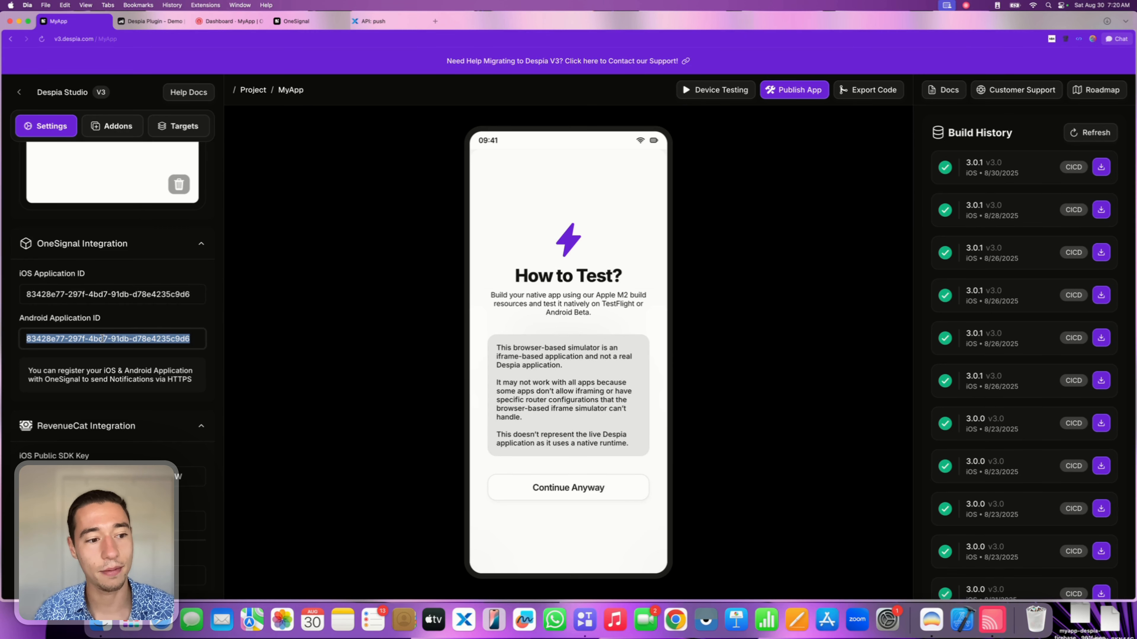
pyautogui.tripleClick(128, 296)
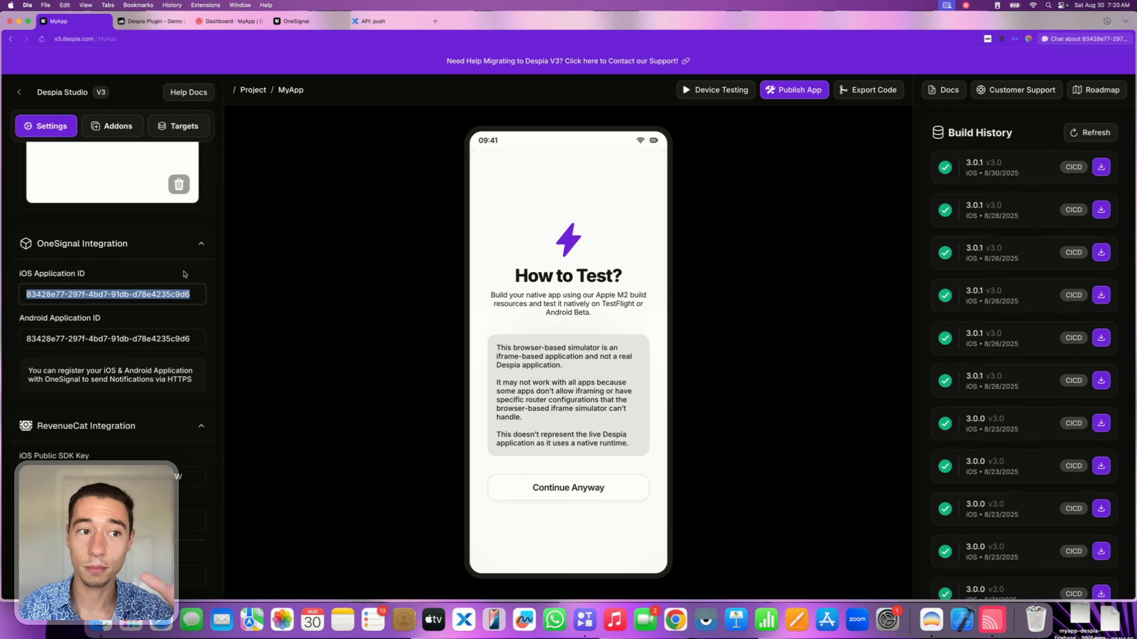
pyautogui.click(372, 25)
# Set the request's app_id value to the copied OneSignal iOS app ID.
pyautogui.press('super+v')
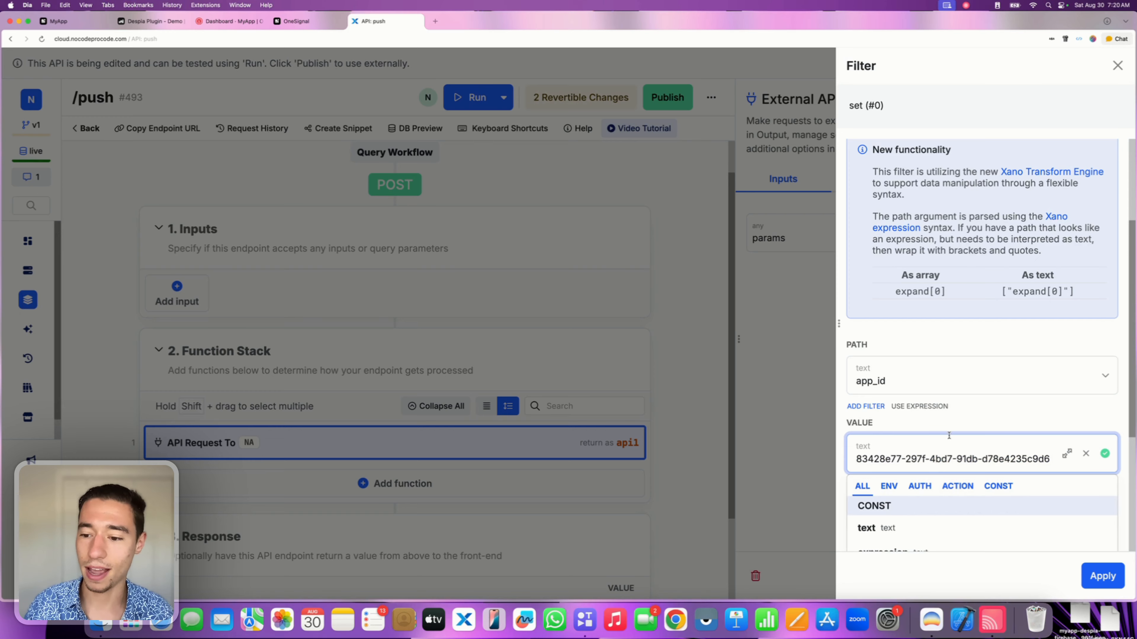
pyautogui.click(984, 422)
pyautogui.click(1103, 576)
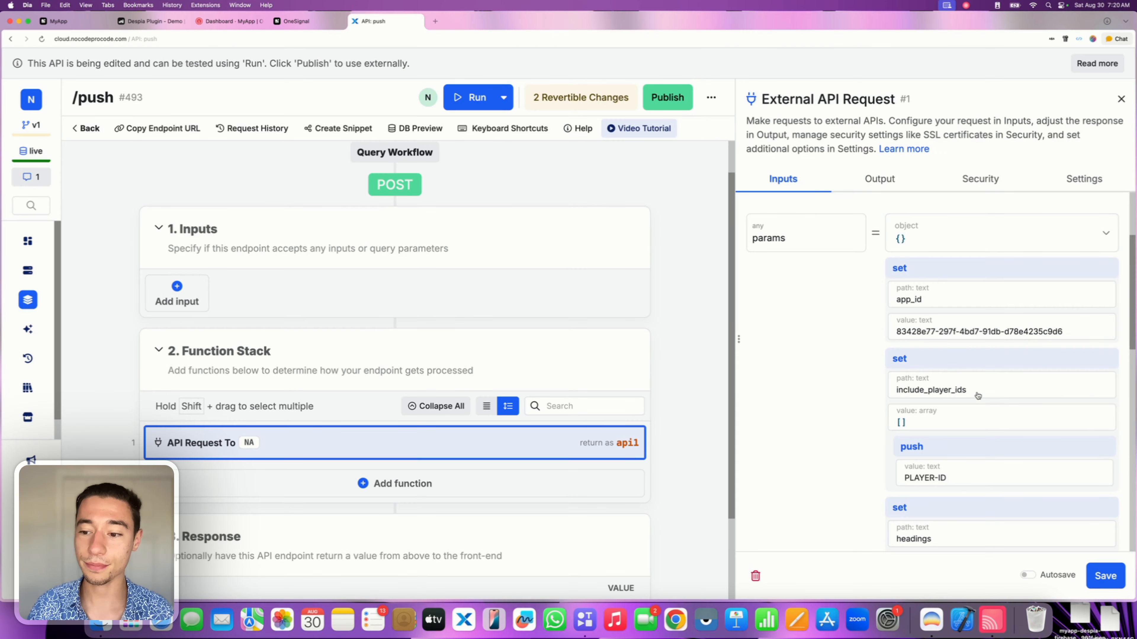
# Replace the PLAYER-ID placeholder in include_player_ids with the iPhone's OneSignal player ID.
pyautogui.scroll(-3, 977, 396)
pyautogui.click(949, 408)
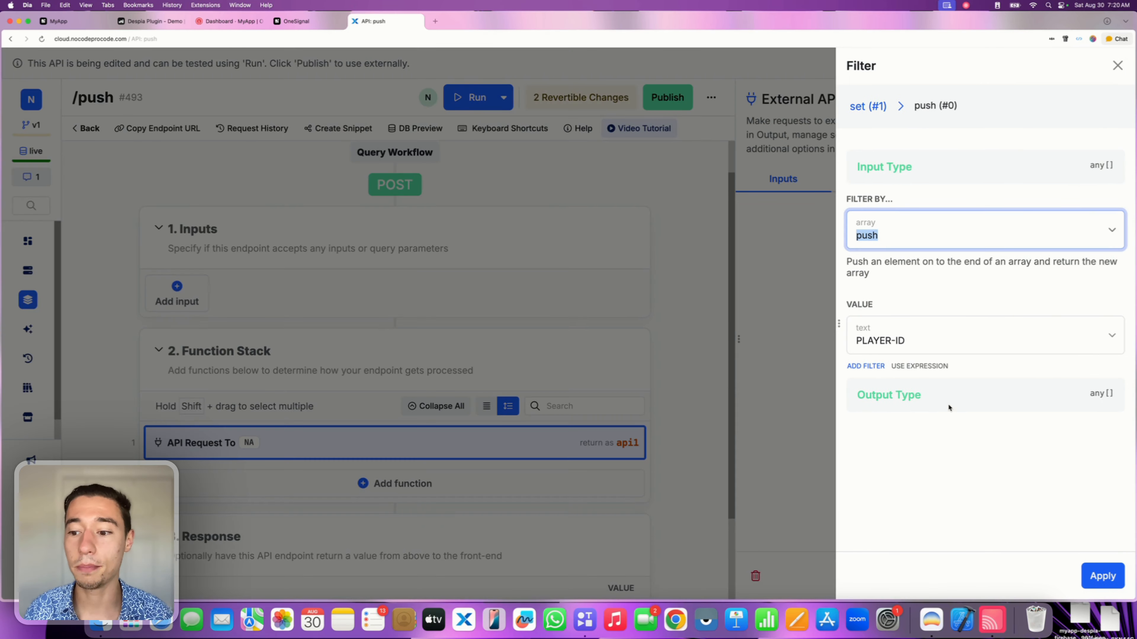
pyautogui.click(909, 338)
pyautogui.press('BackSpace')
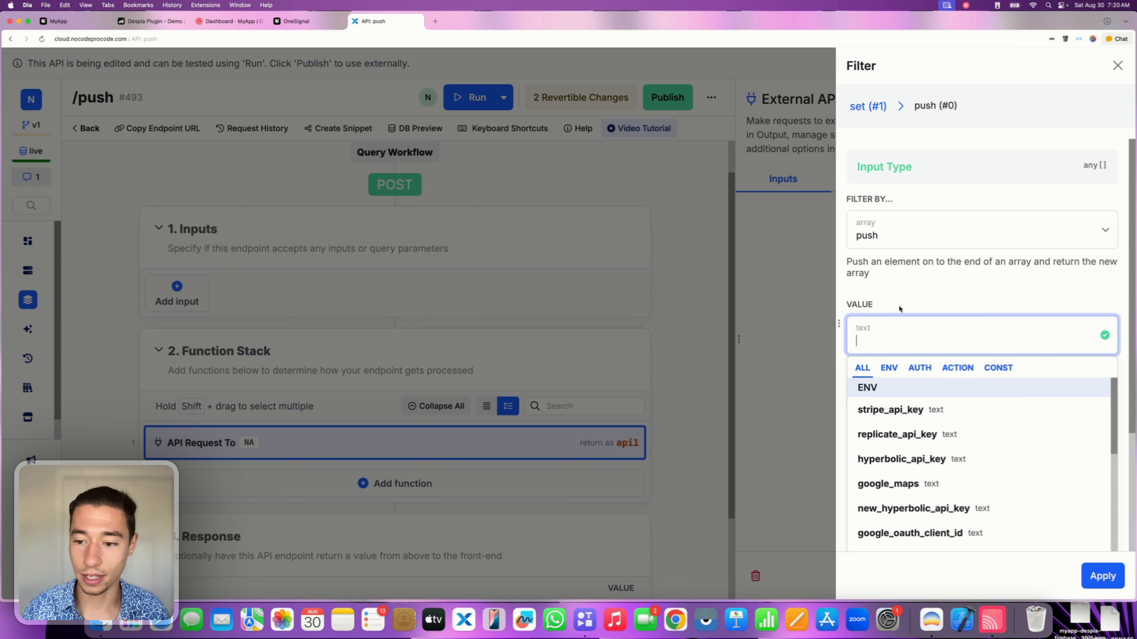
pyautogui.click(996, 627)
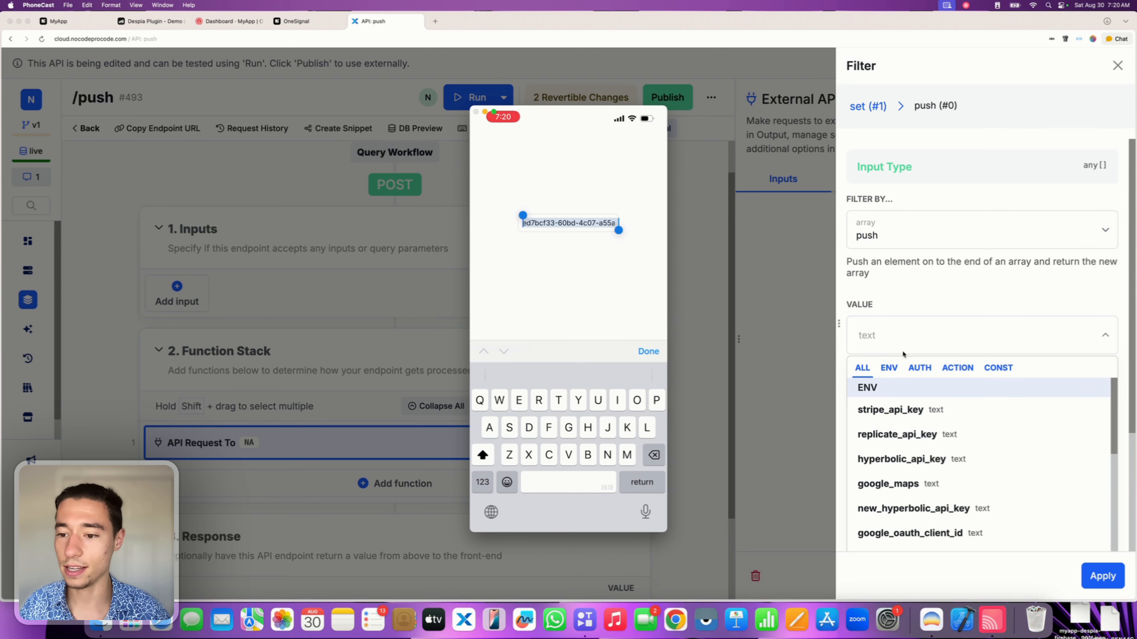
pyautogui.click(889, 336)
pyautogui.press('super+v')
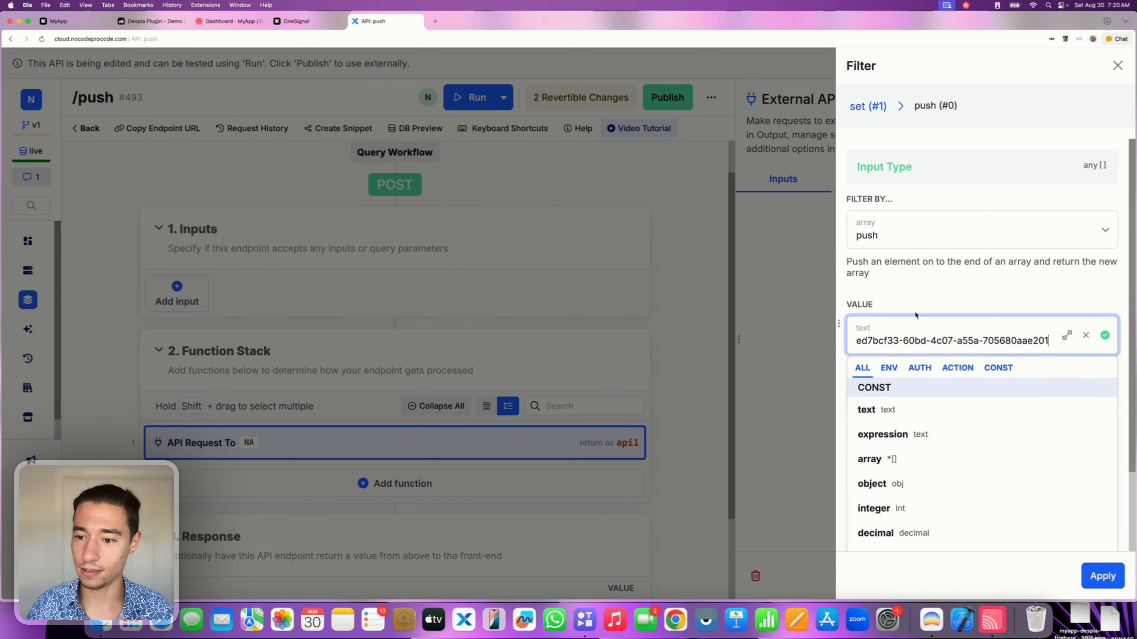
pyautogui.click(921, 306)
pyautogui.click(1103, 576)
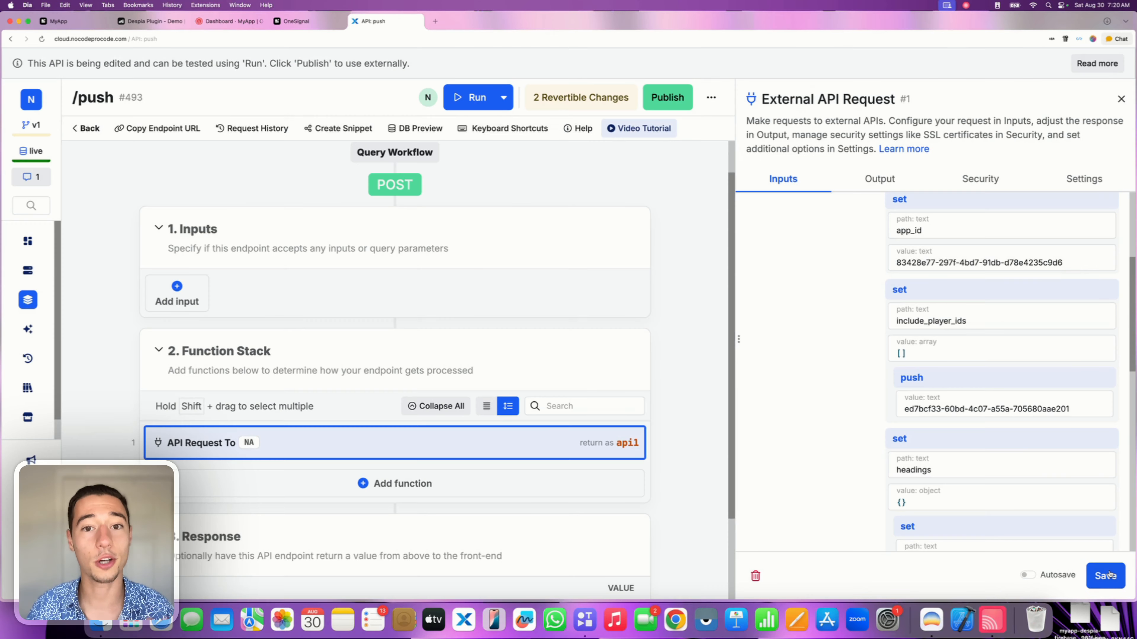
pyautogui.click(989, 623)
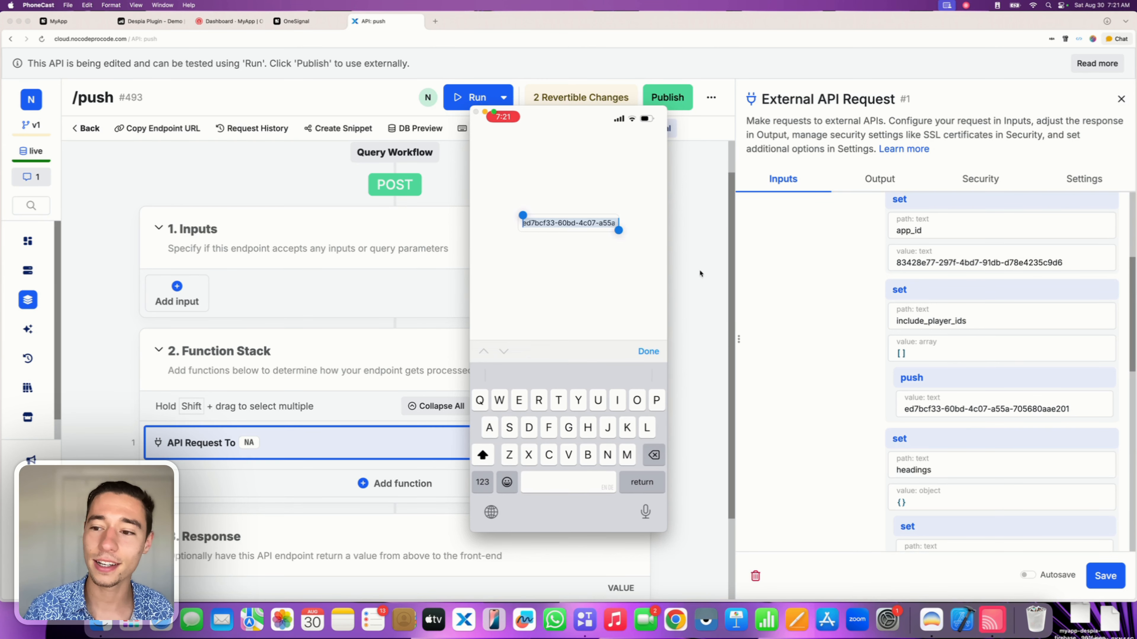
# Delete YOUR_REST_API_KEY from the Authorization header, leaving 'Authorization: Basic'.
pyautogui.click(812, 290)
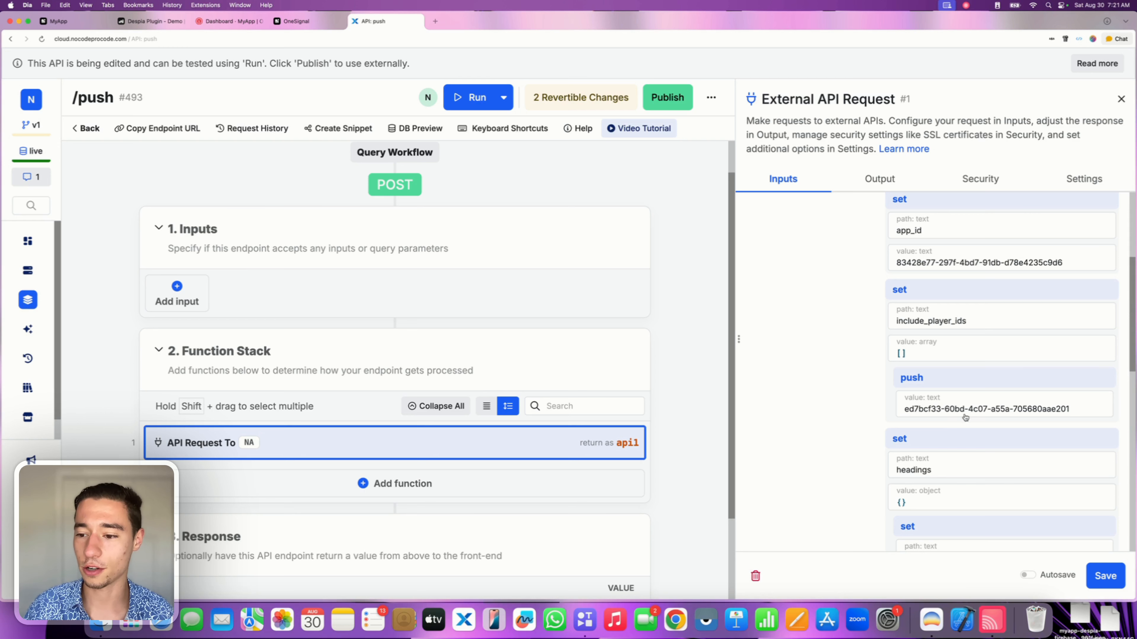
pyautogui.scroll(-10, 954, 411)
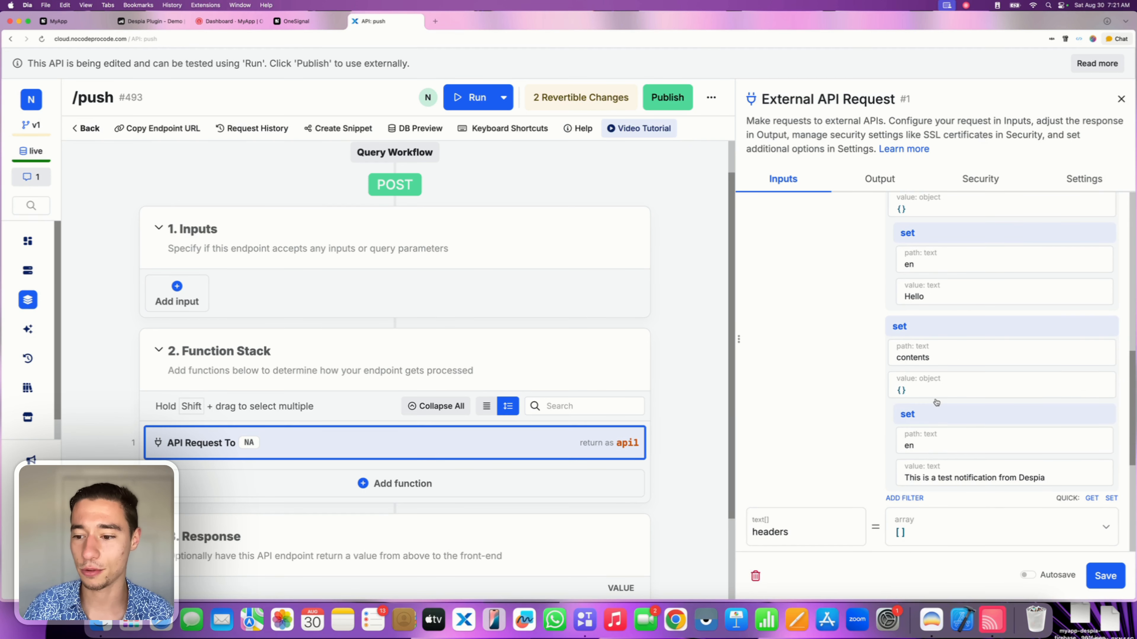
pyautogui.scroll(-4, 937, 450)
pyautogui.scroll(-5, 1002, 318)
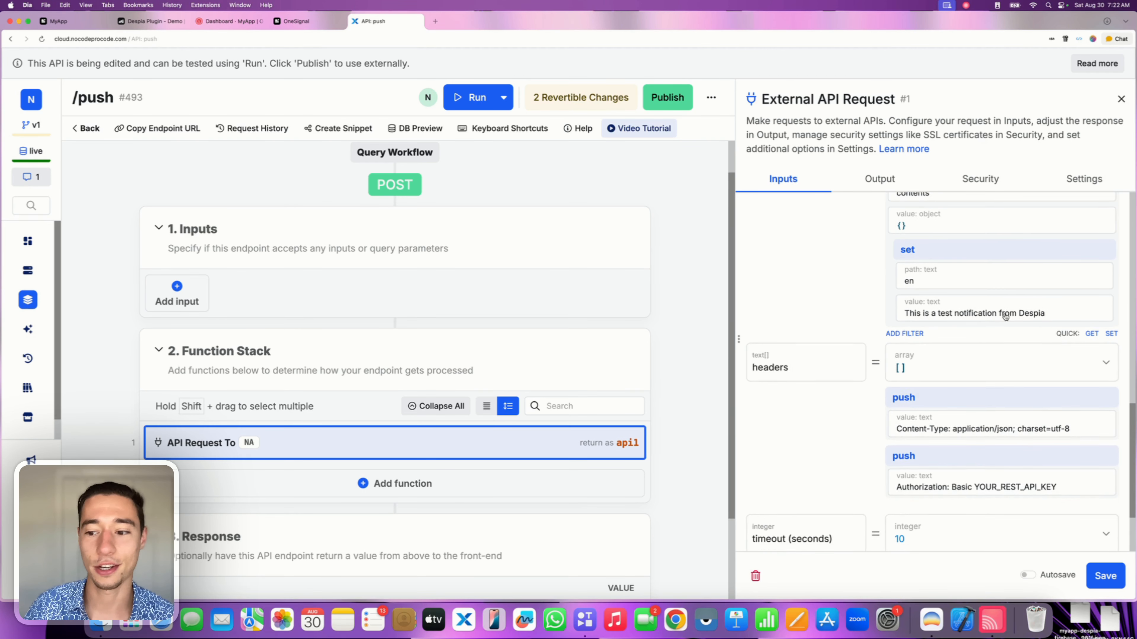
pyautogui.click(984, 377)
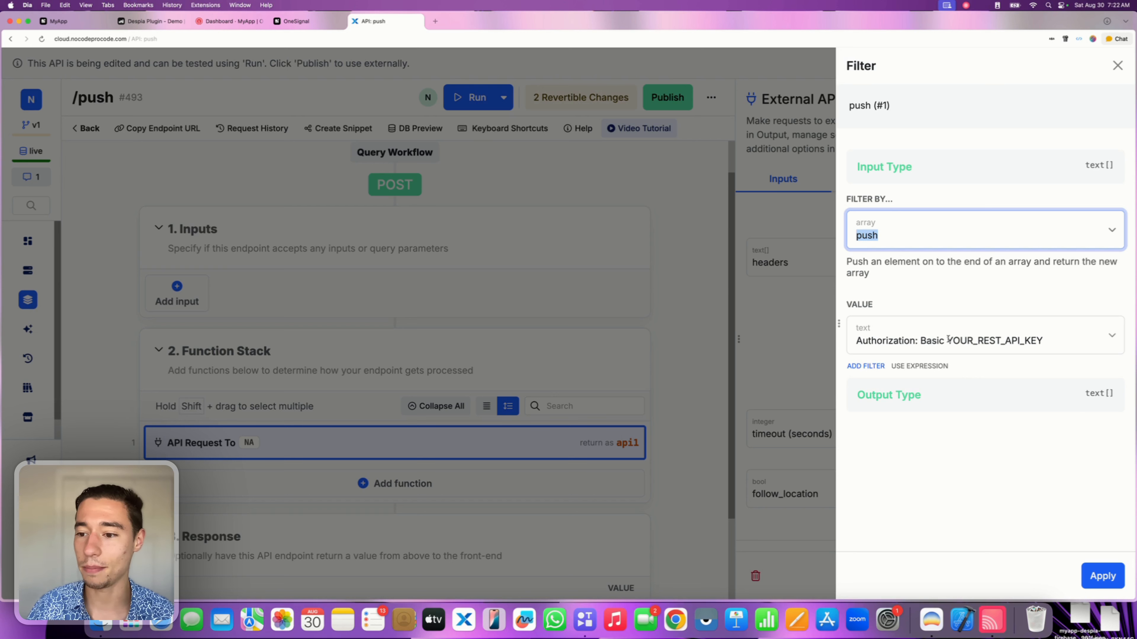
pyautogui.moveTo(948, 340); pyautogui.dragTo(1044, 341)
pyautogui.press('BackSpace')
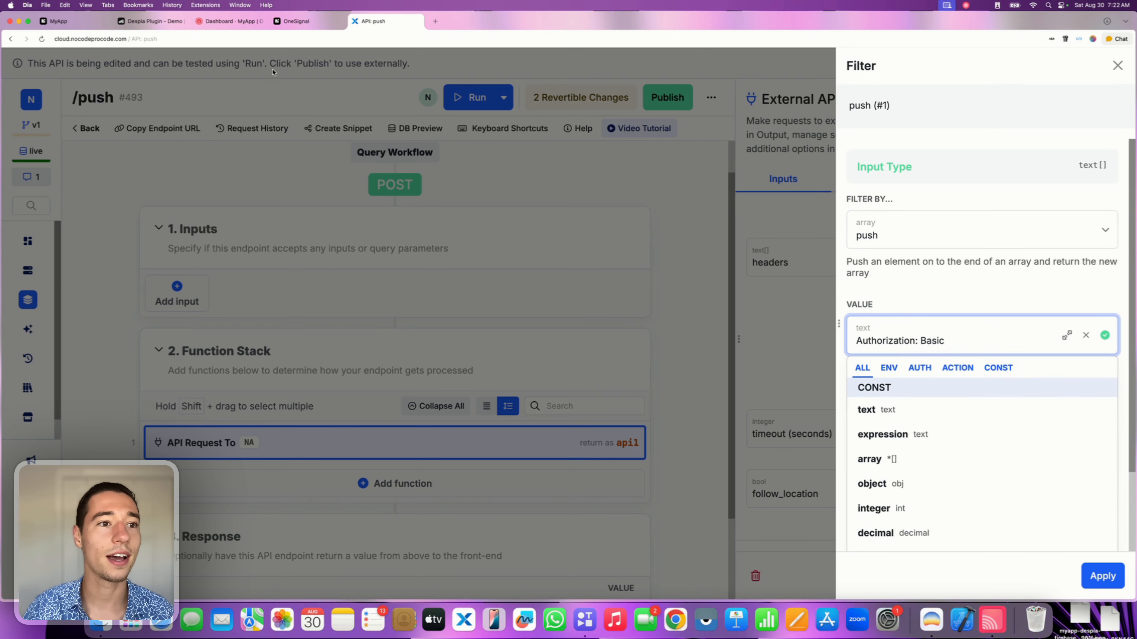
pyautogui.click(225, 21)
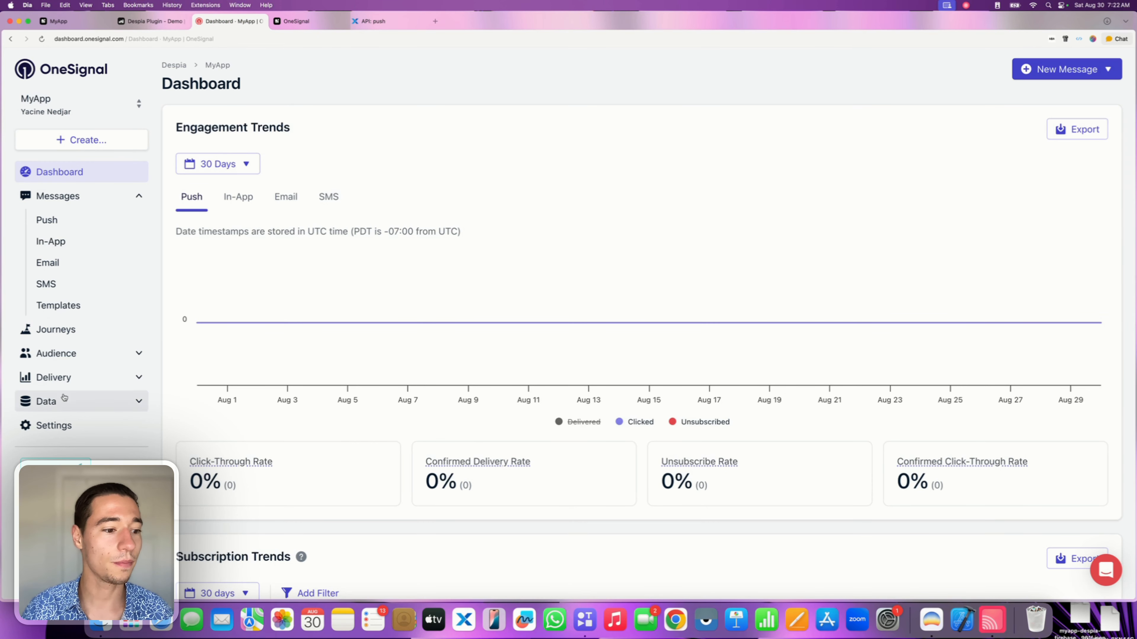
# Create a OneSignal REST API key named 'Xano Test' under Keys & IDs and copy it.
pyautogui.click(53, 427)
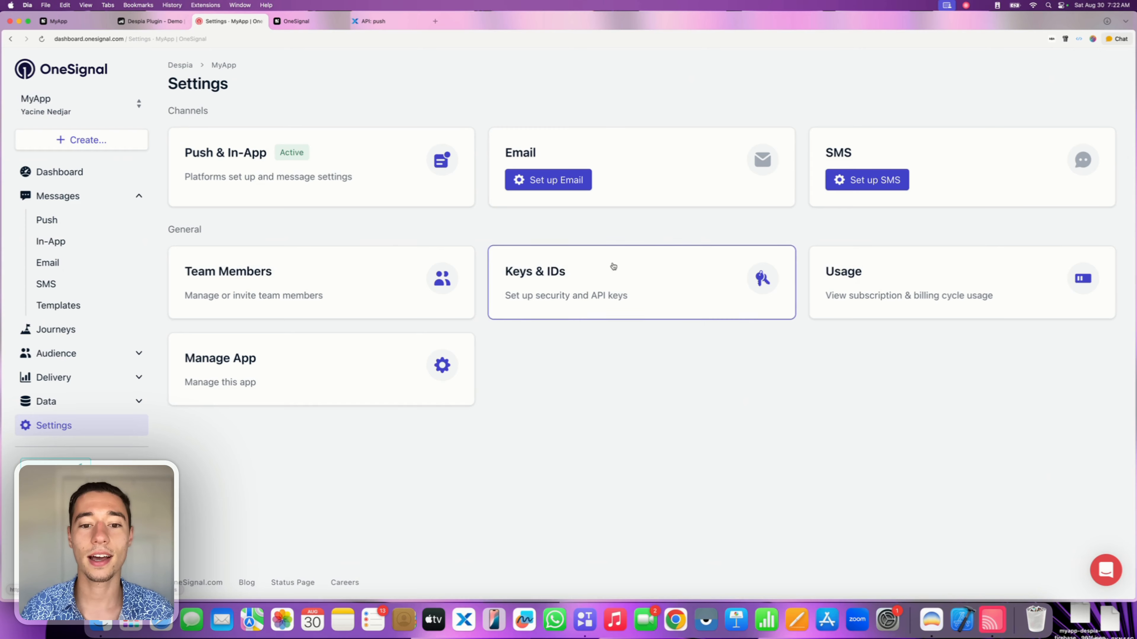
pyautogui.click(561, 292)
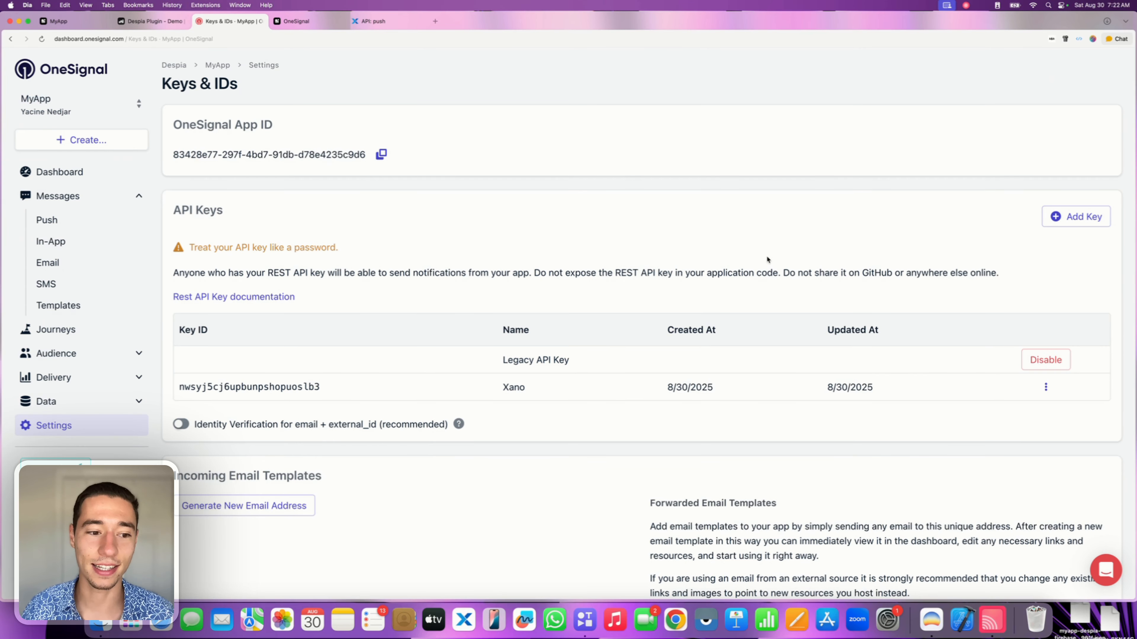
pyautogui.click(1069, 225)
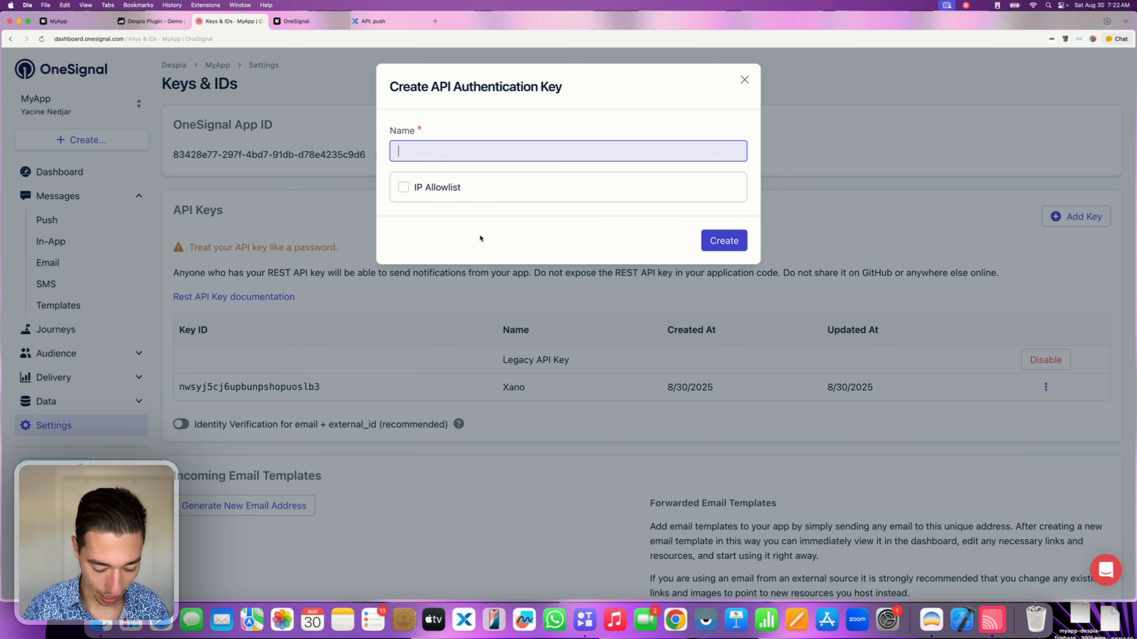
pyautogui.write('Xano Test')
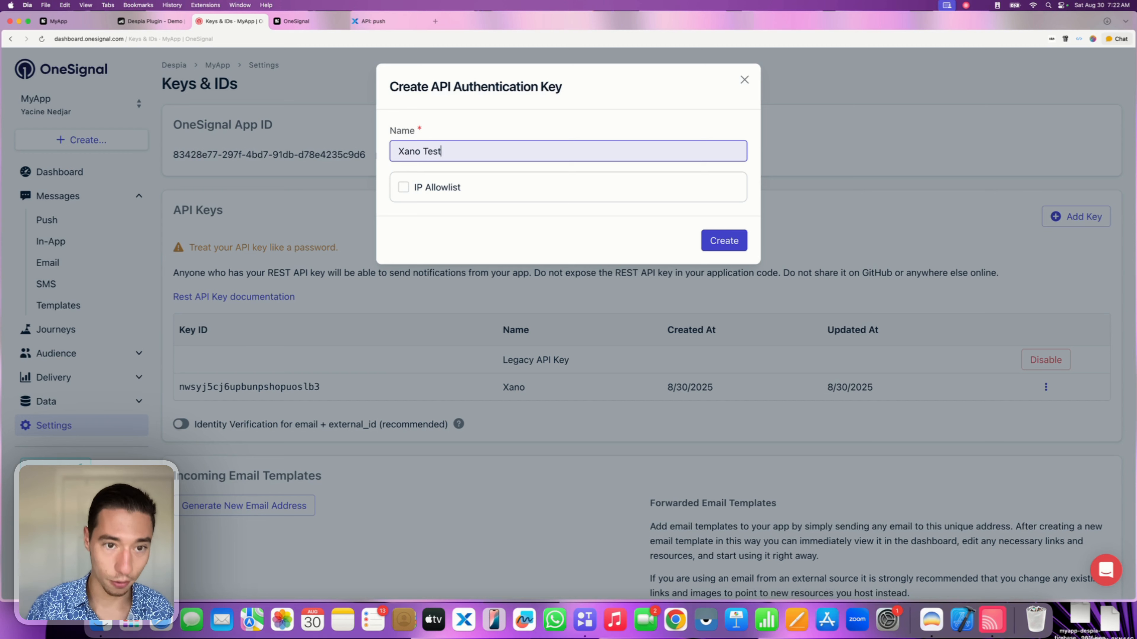
pyautogui.click(724, 242)
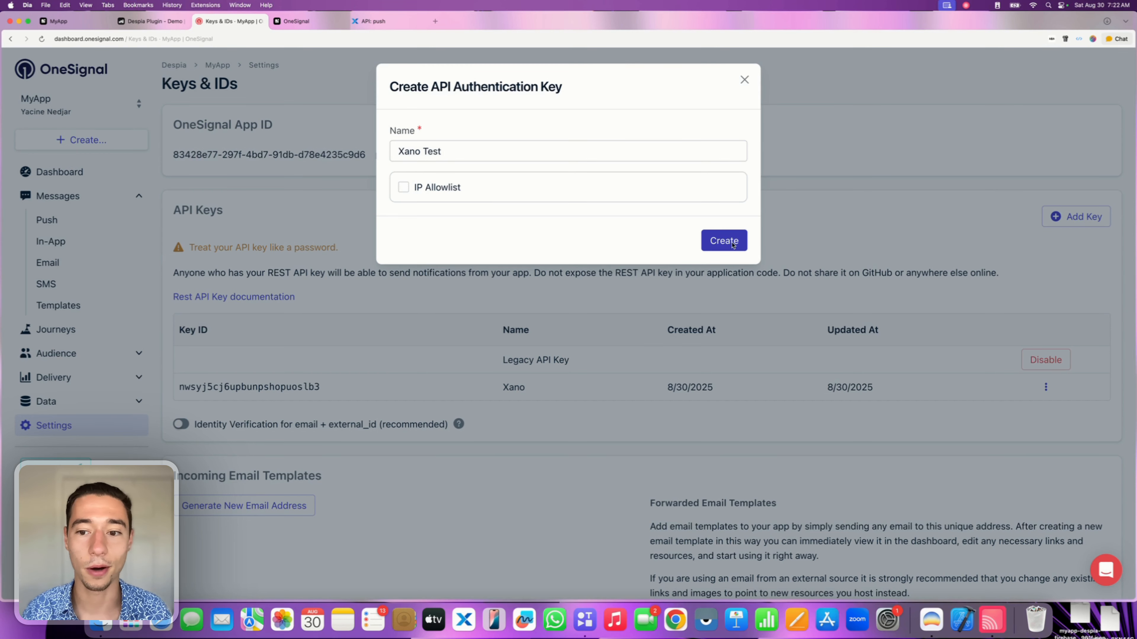
pyautogui.click(441, 312)
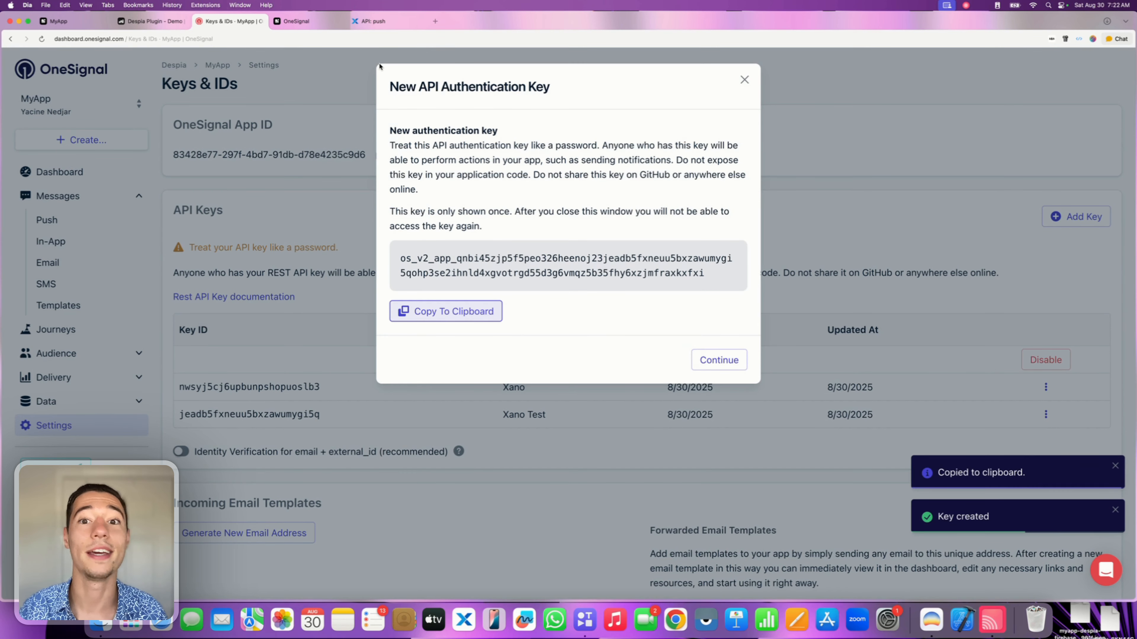
# Paste the new API key after 'Authorization: Basic' and save the request settings.
pyautogui.click(376, 21)
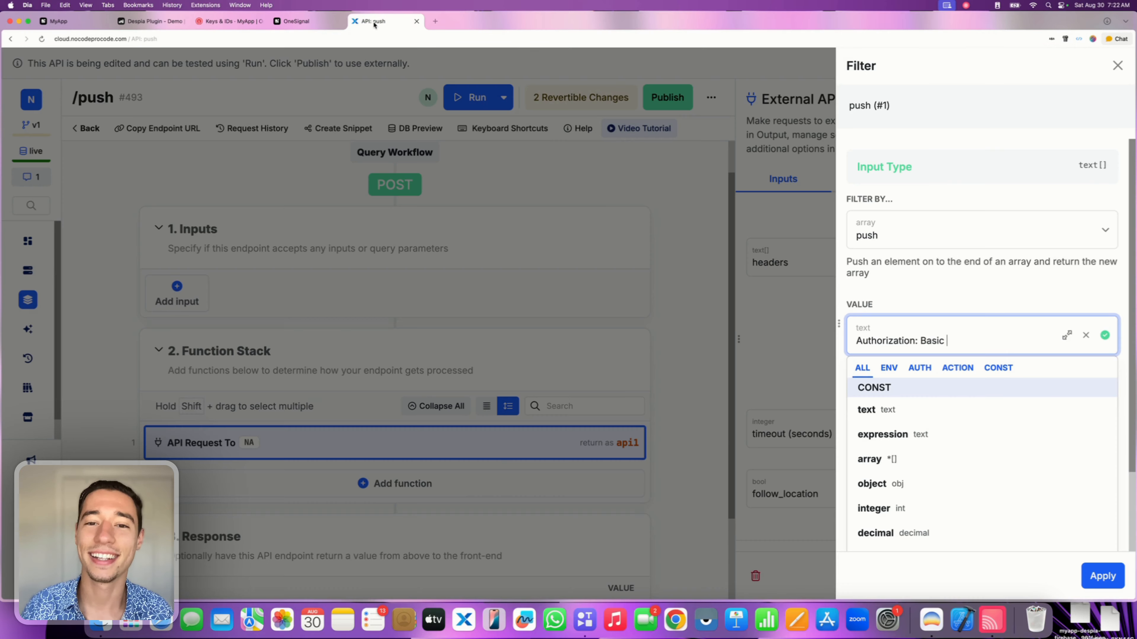
pyautogui.press('super+v')
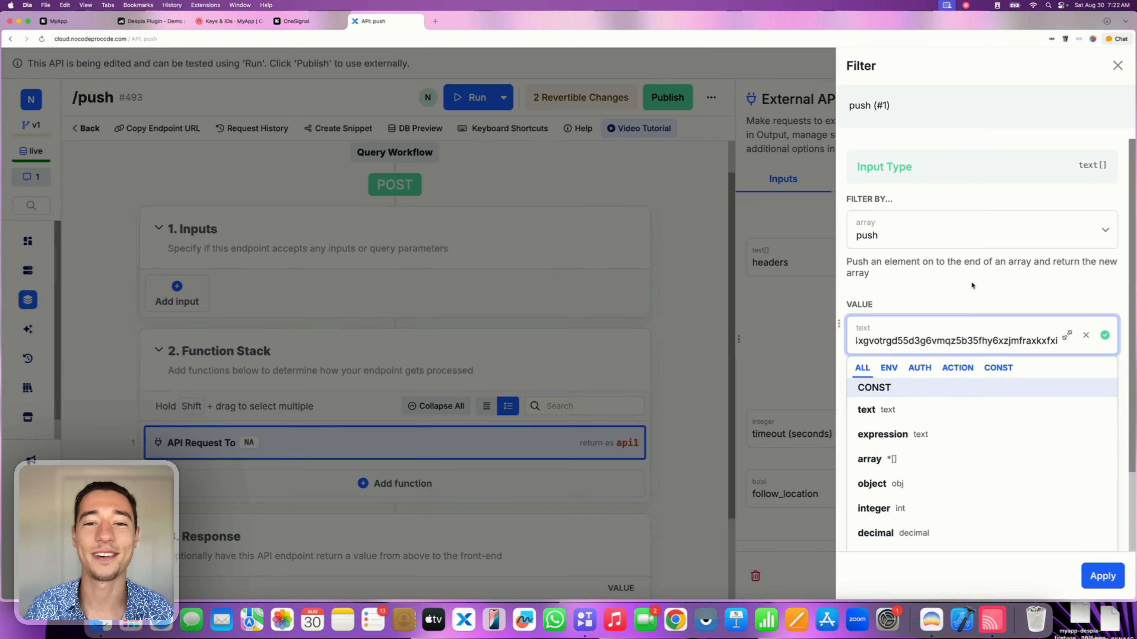
pyautogui.click(974, 287)
pyautogui.click(1103, 576)
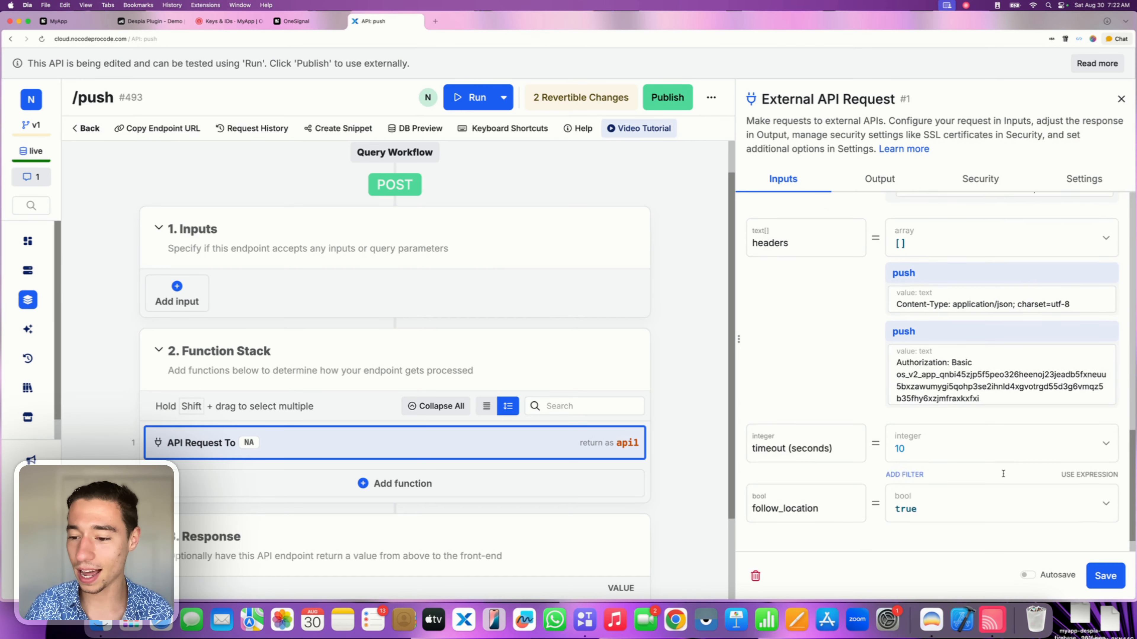
pyautogui.click(1103, 575)
# Run /push, getting status 200, and check the test notification on the mirrored iPhone.
pyautogui.click(872, 97)
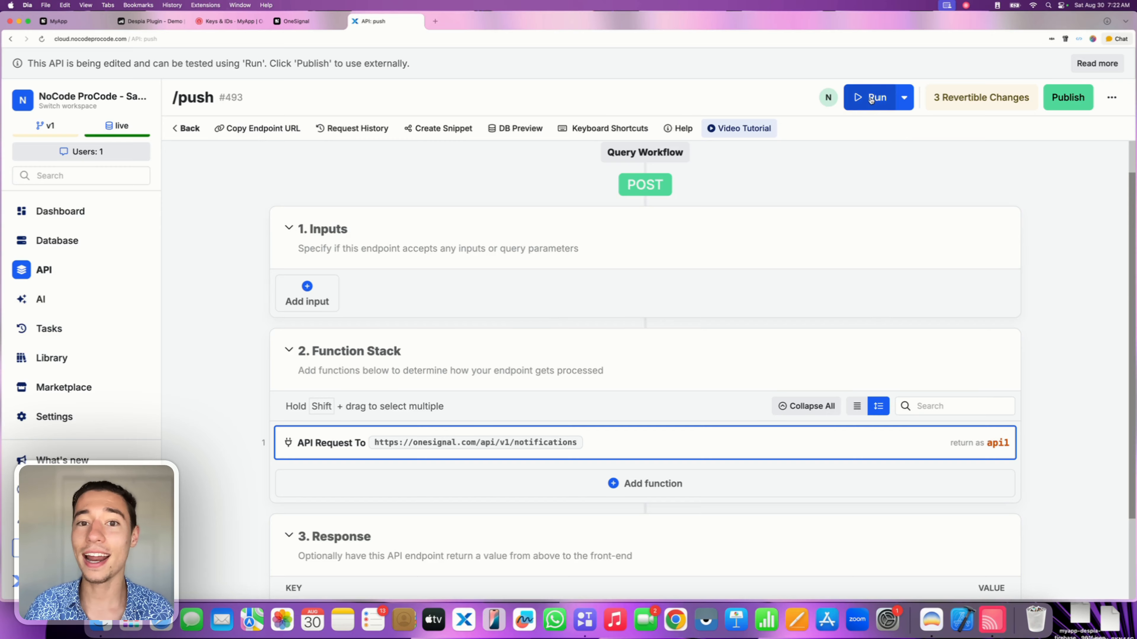
pyautogui.click(990, 581)
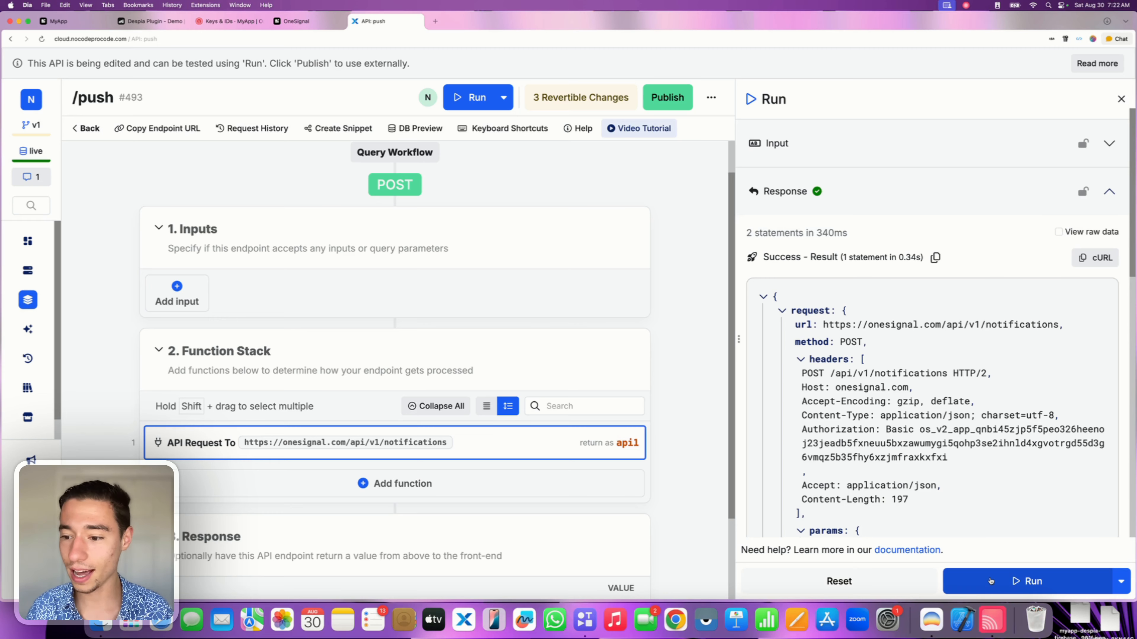
pyautogui.scroll(-15, 940, 298)
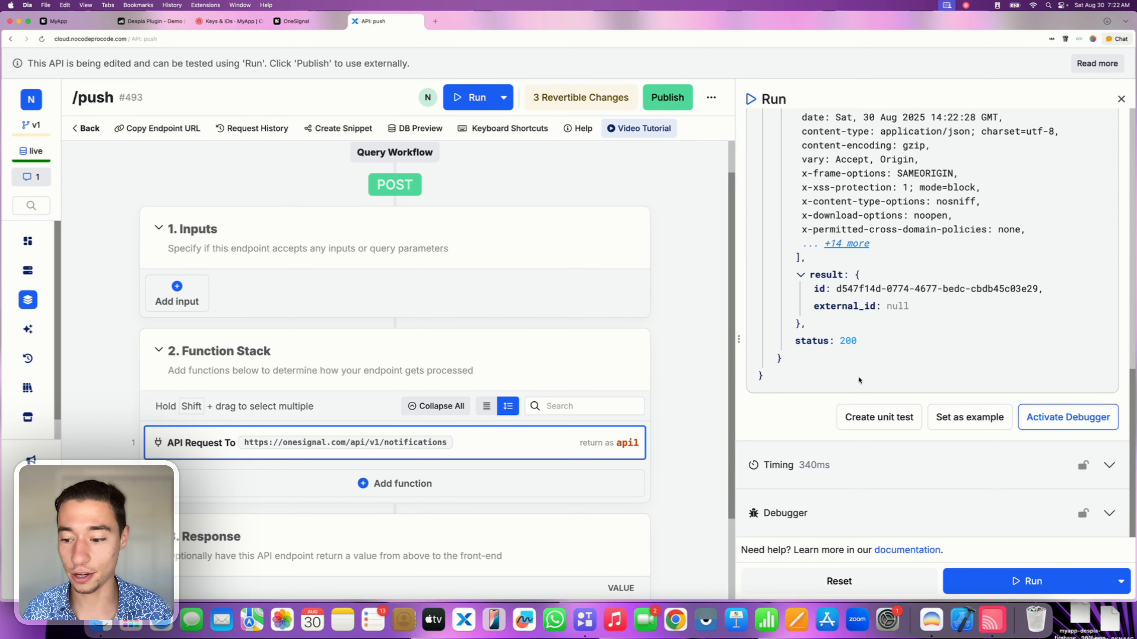
pyautogui.click(992, 621)
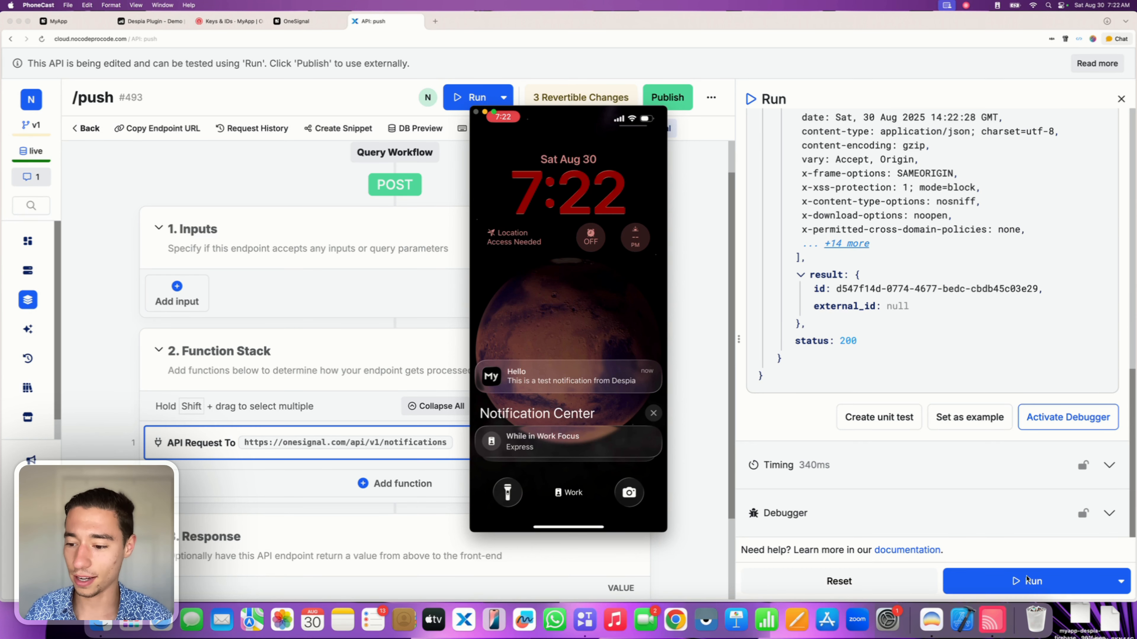
# Run /push several more times and confirm four stacked 'Hello' notifications on the iPhone.
pyautogui.click(1020, 585)
pyautogui.click(1020, 586)
pyautogui.click(1019, 585)
pyautogui.click(1019, 585)
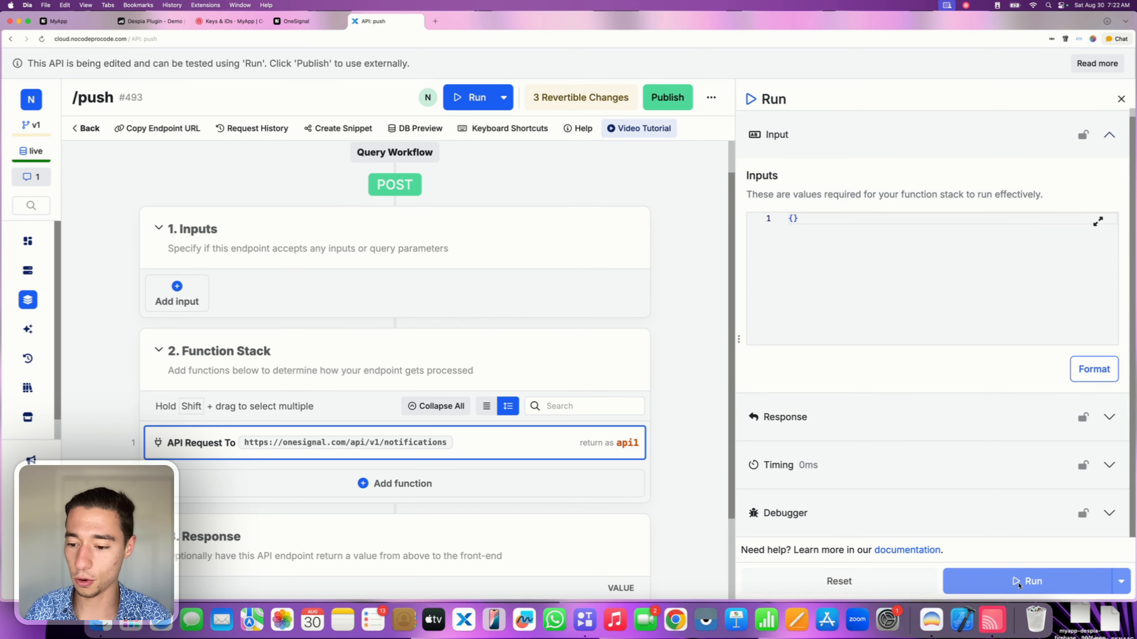
pyautogui.press('super+Tab')
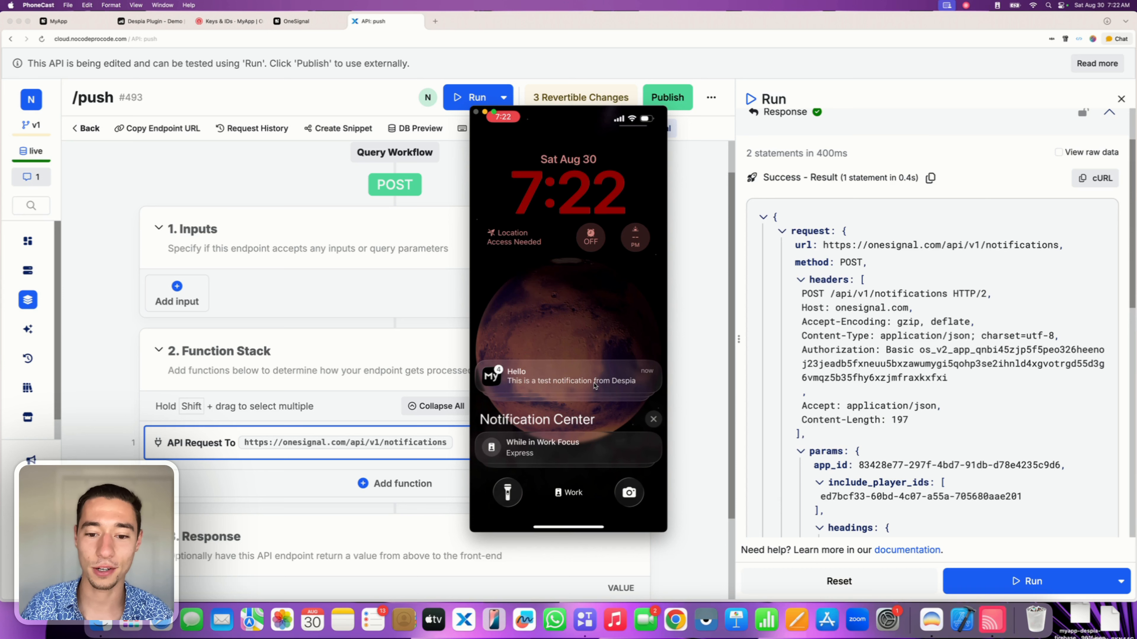
pyautogui.click(609, 370)
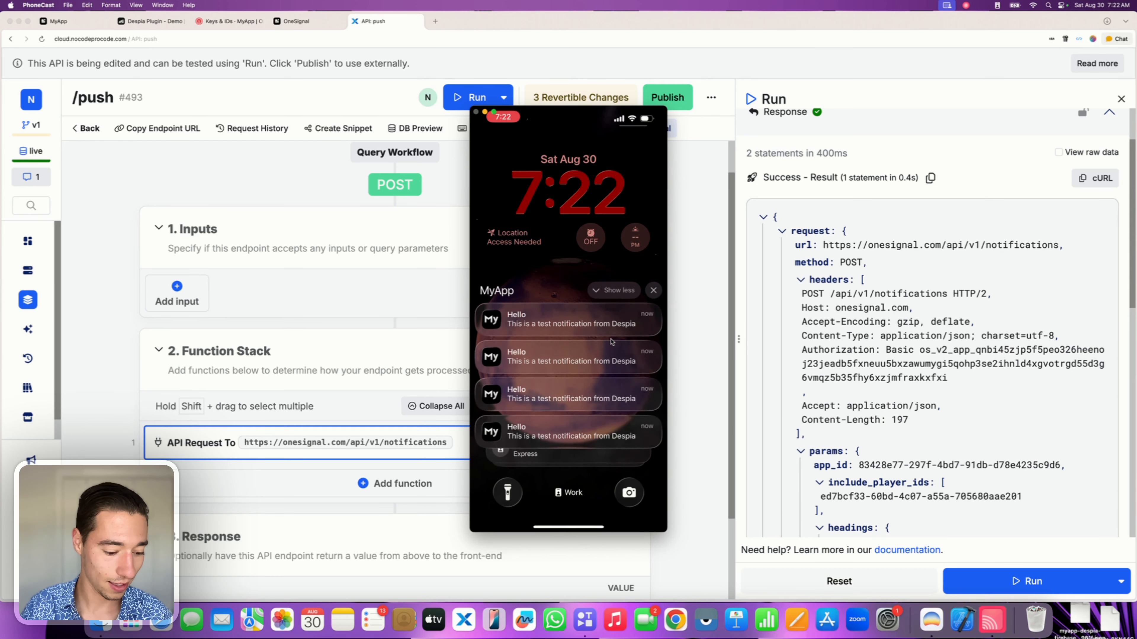
pyautogui.click(1020, 581)
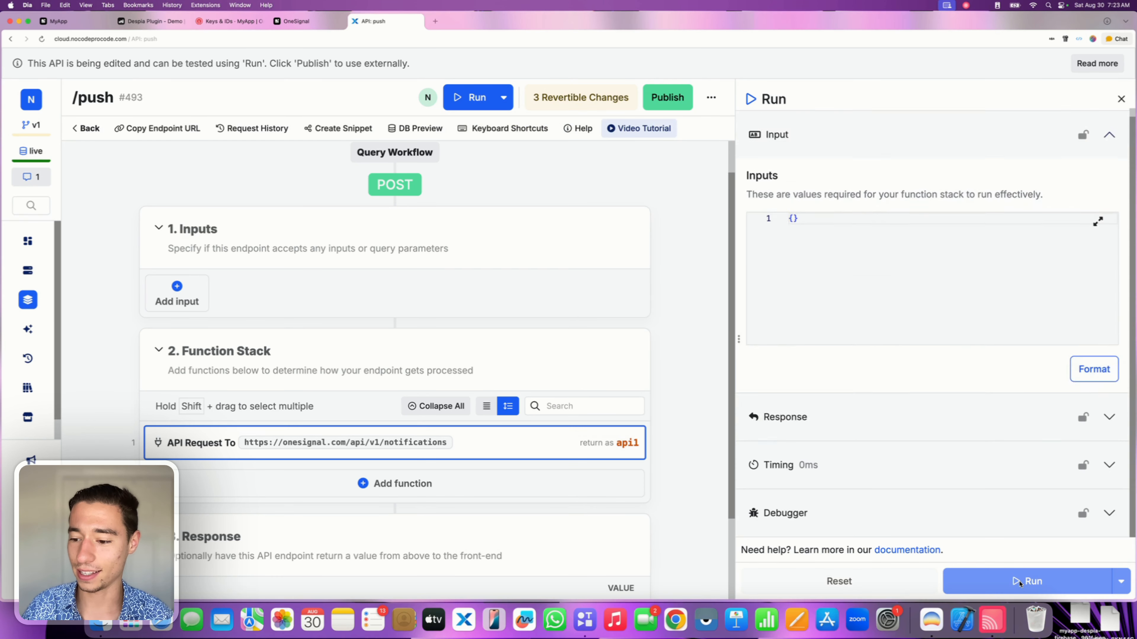
pyautogui.click(1019, 582)
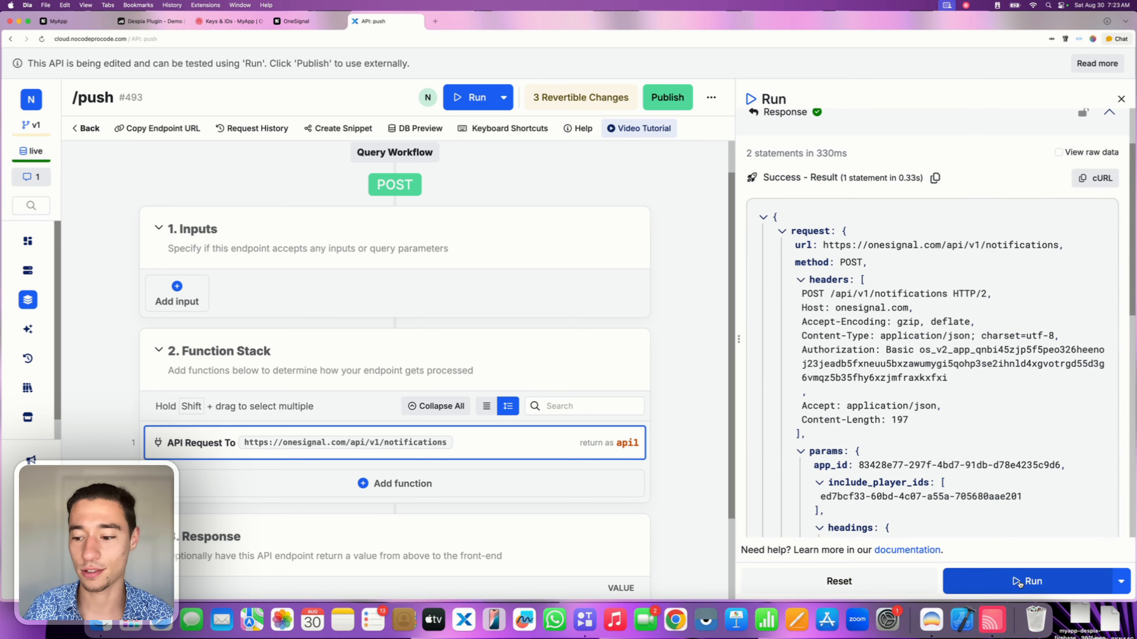
pyautogui.click(993, 627)
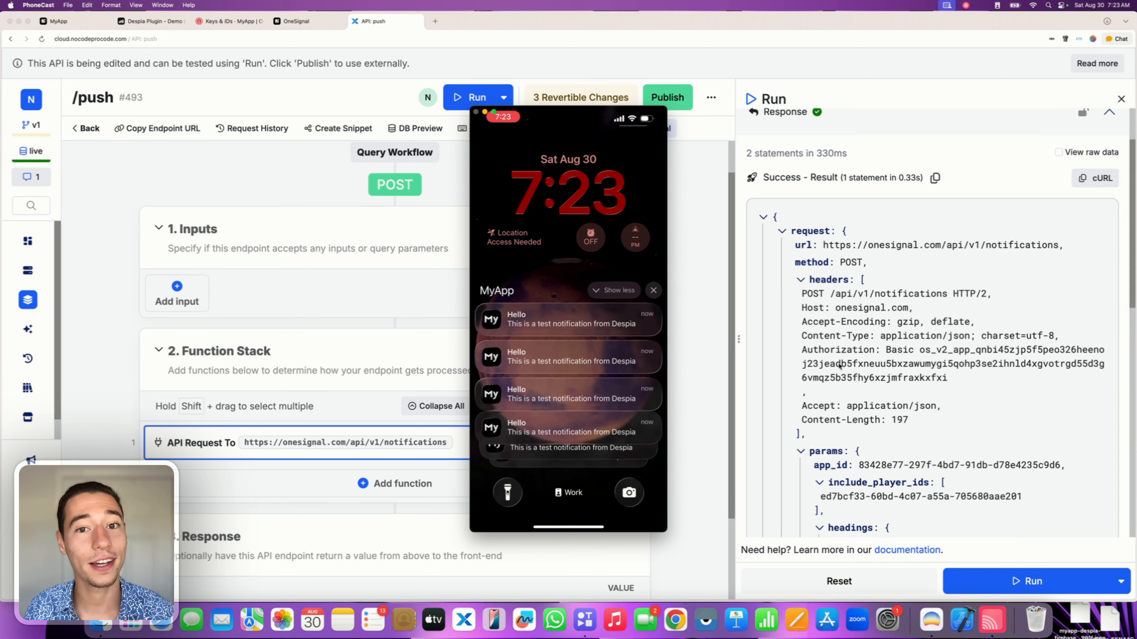
pyautogui.scroll(-5, 839, 365)
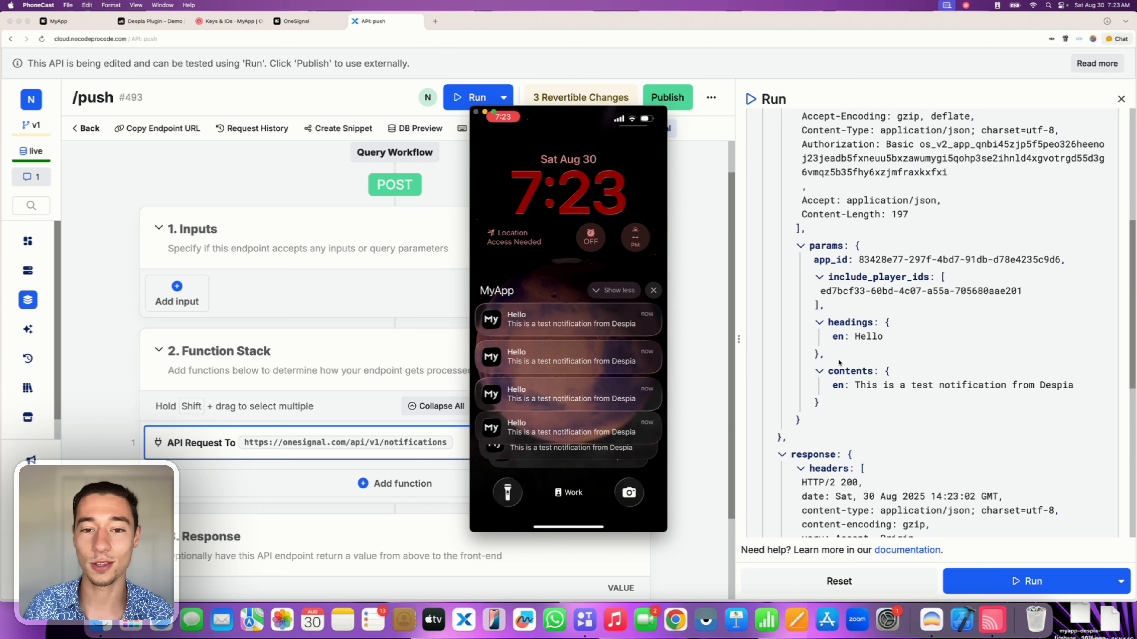
pyautogui.click(150, 21)
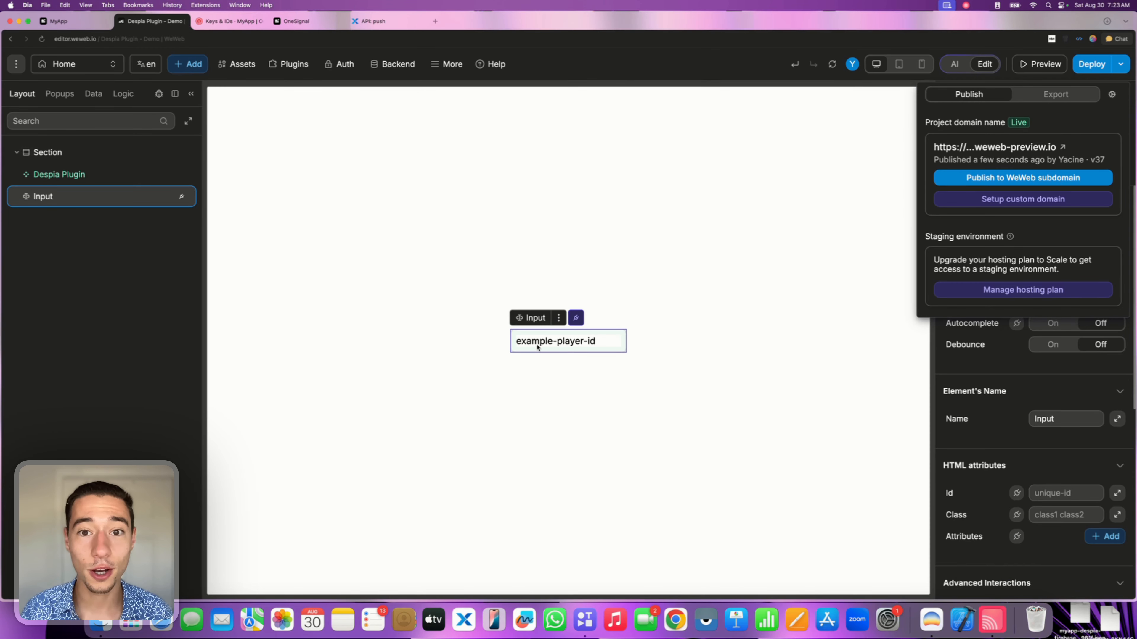
# Show the WeWeb Input's init value formula bound to Despia Plugin - onesignalplayerid.
pyautogui.click(573, 354)
pyautogui.click(1048, 231)
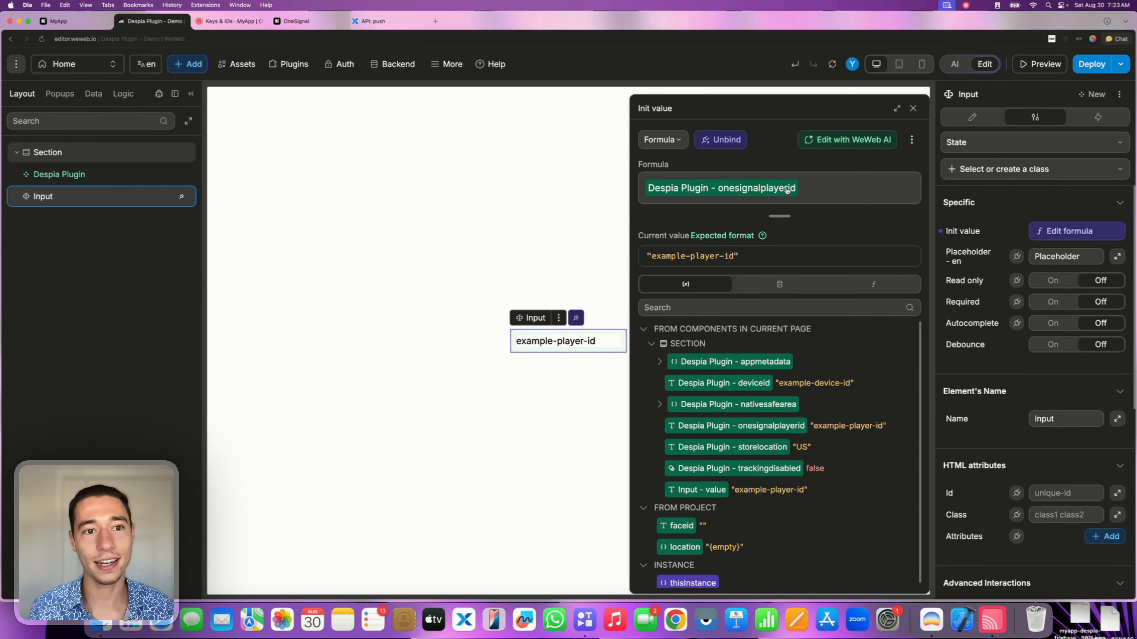
pyautogui.click(373, 21)
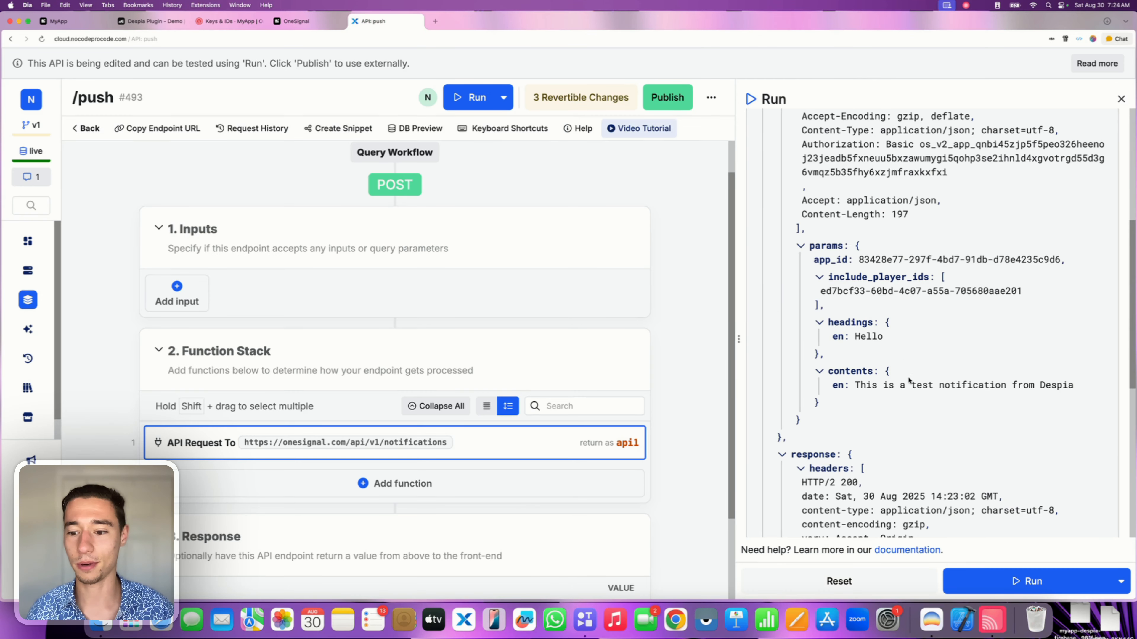
# Open the External API Request settings to check the player ID under include_player_ids.
pyautogui.scroll(-1, 908, 381)
pyautogui.click(448, 443)
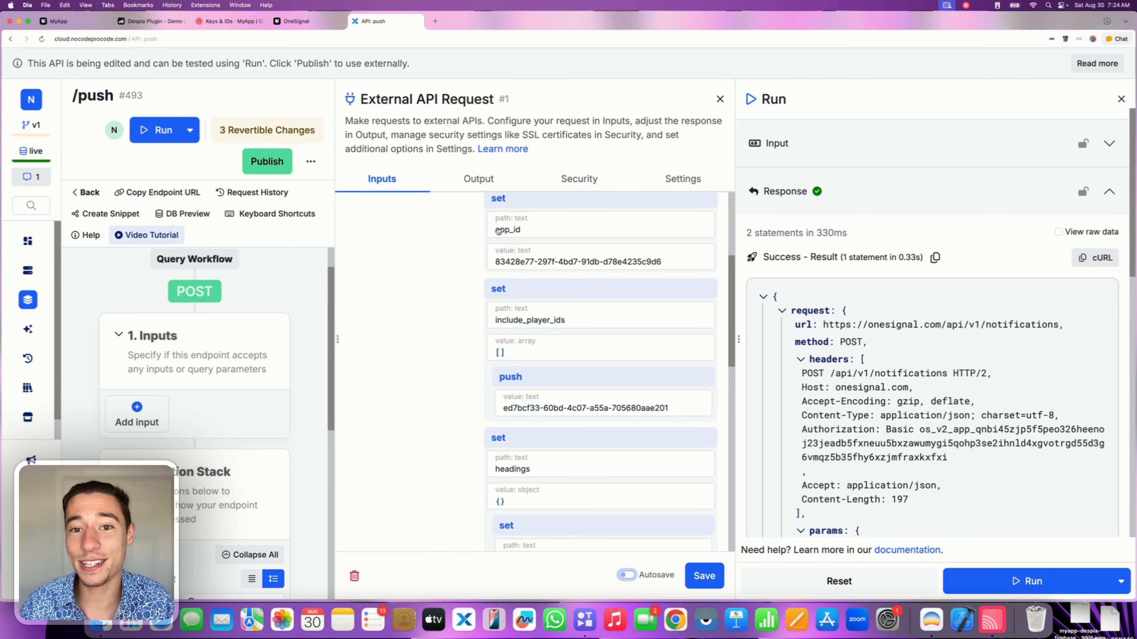
pyautogui.click(162, 26)
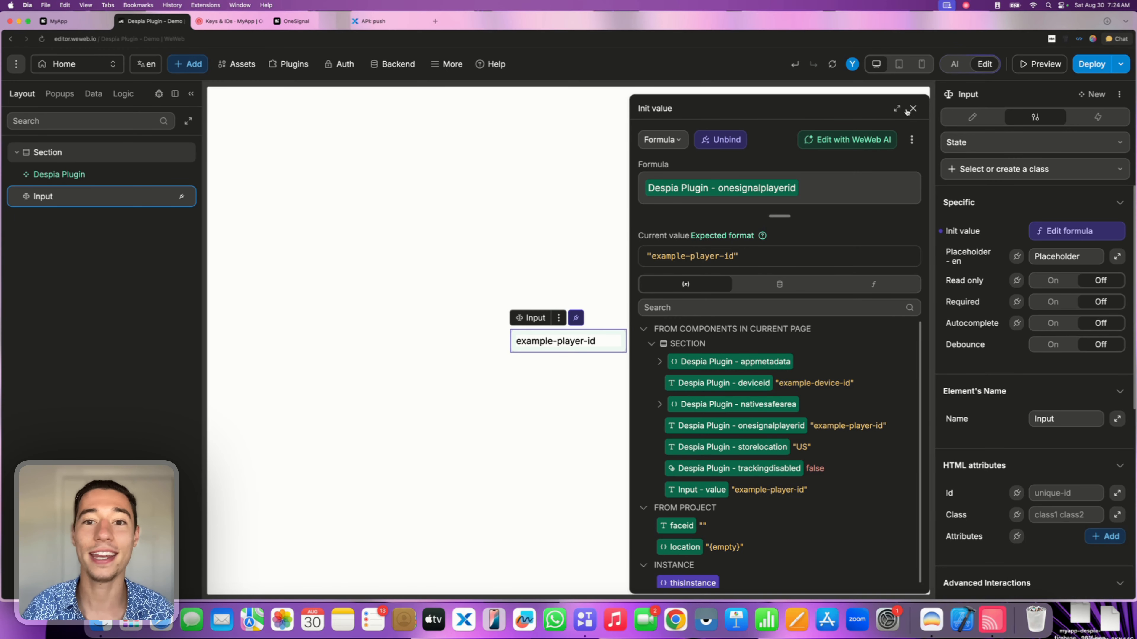